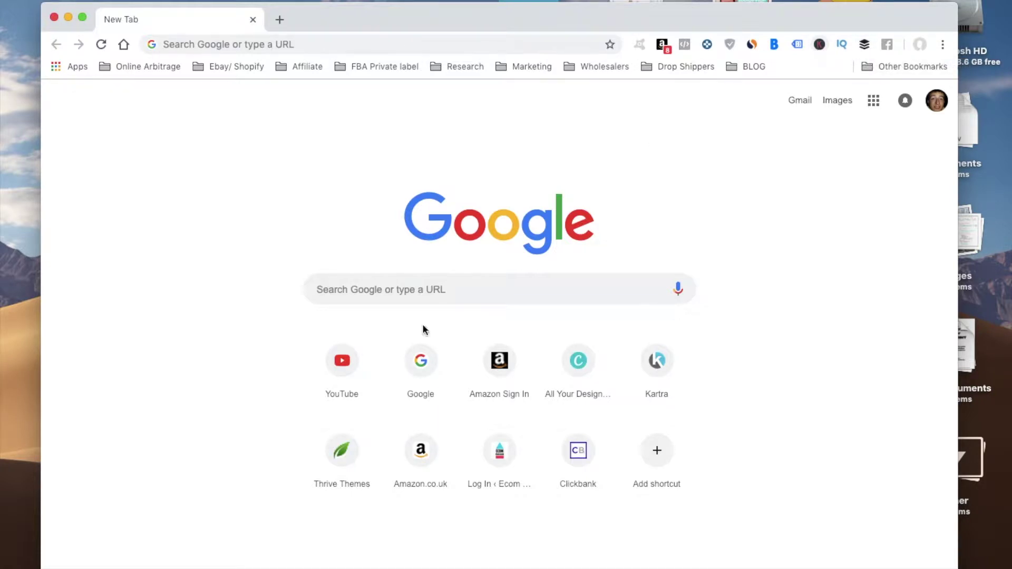
pyautogui.click(422, 291)
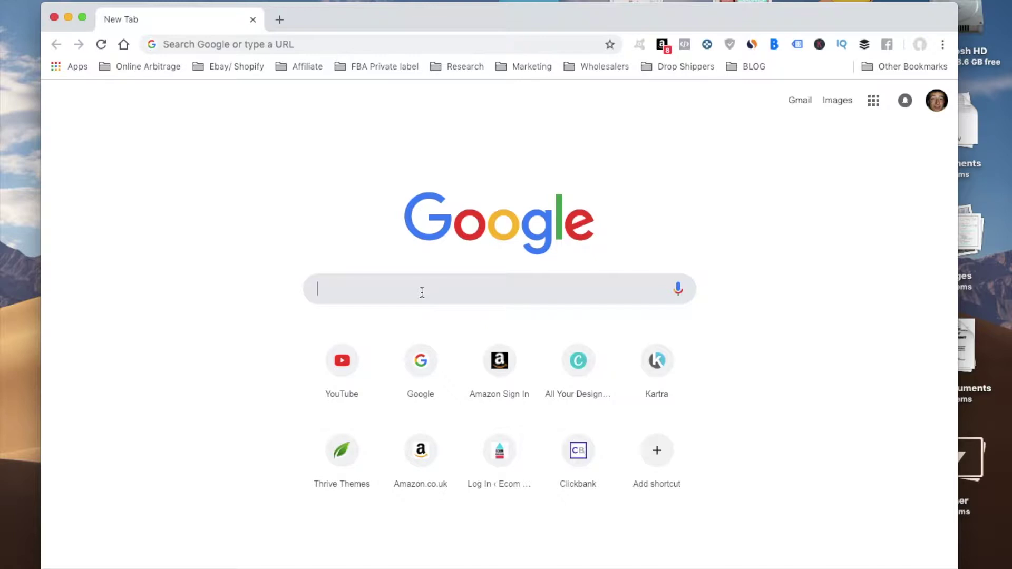
pyautogui.write('chrome')
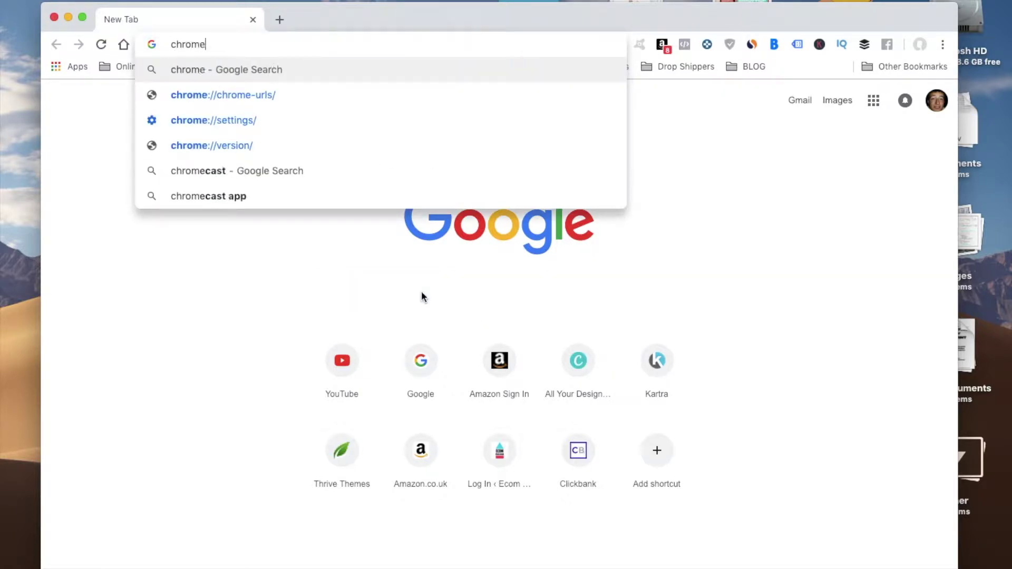
pyautogui.press('Escape')
# - Enter "cat" as a search term and run the suggested Google search "cat cafe london"
pyautogui.click(413, 289)
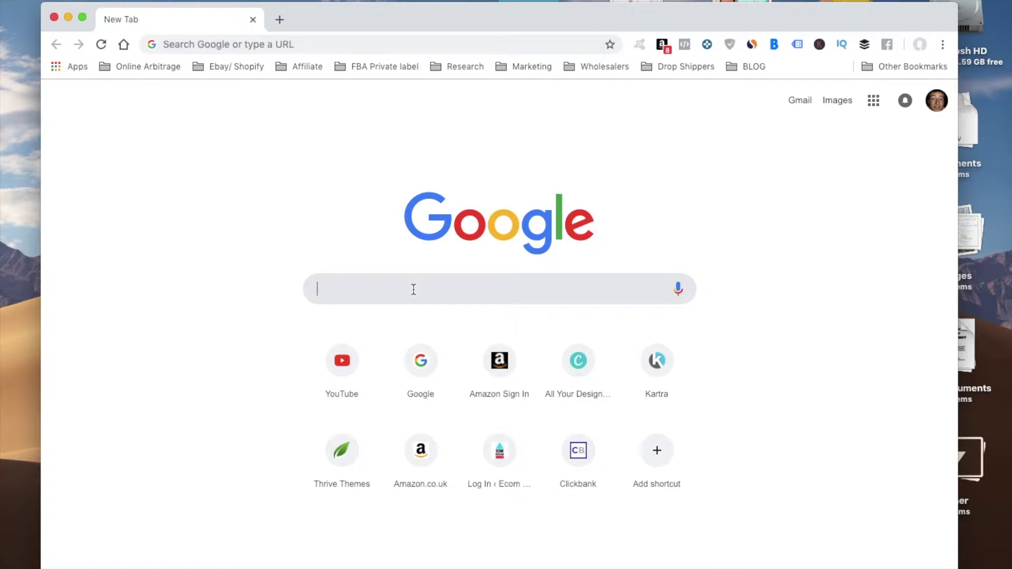
pyautogui.write('cat')
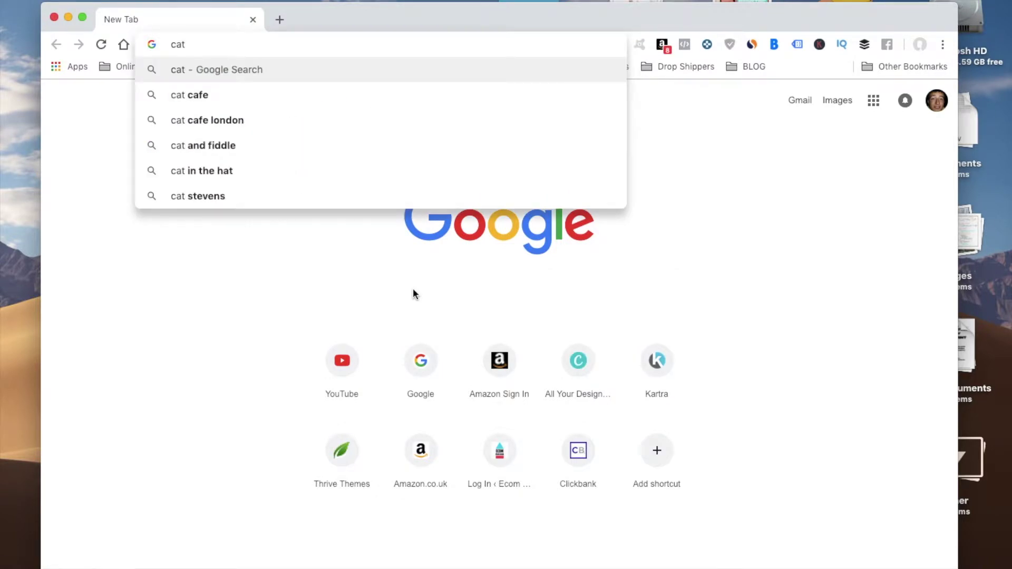
pyautogui.press('Down')
pyautogui.press('Down')
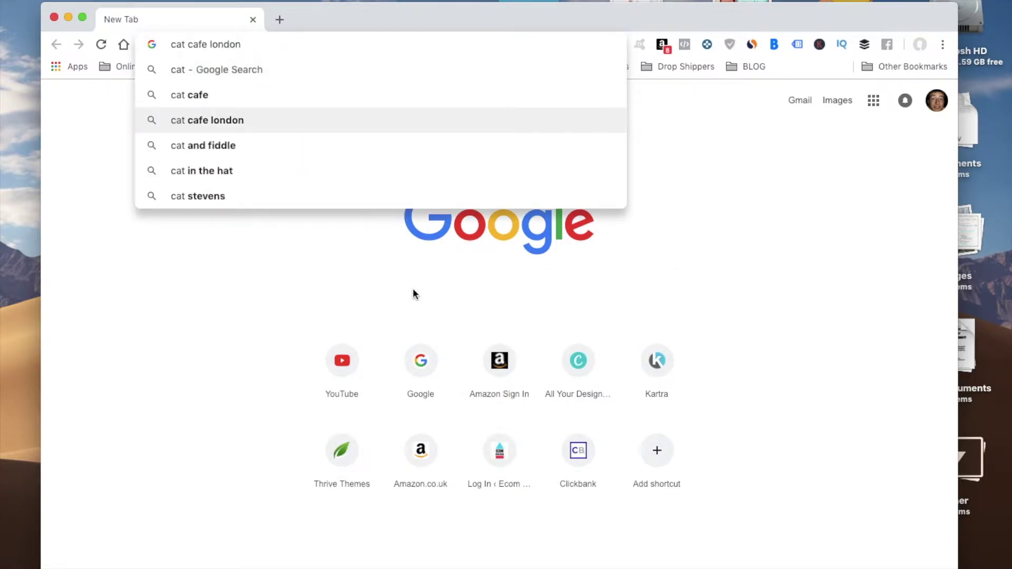
pyautogui.press('Return')
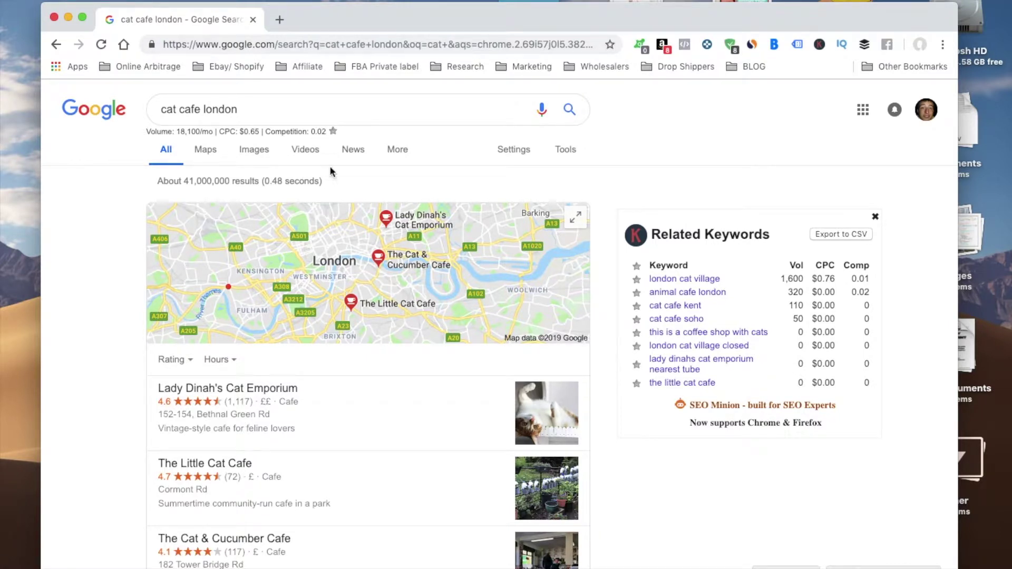
# - Examine the results page for "cat cafe london", from the keyword metrics under the query to the related searches
pyautogui.scroll(-7, 327, 192)
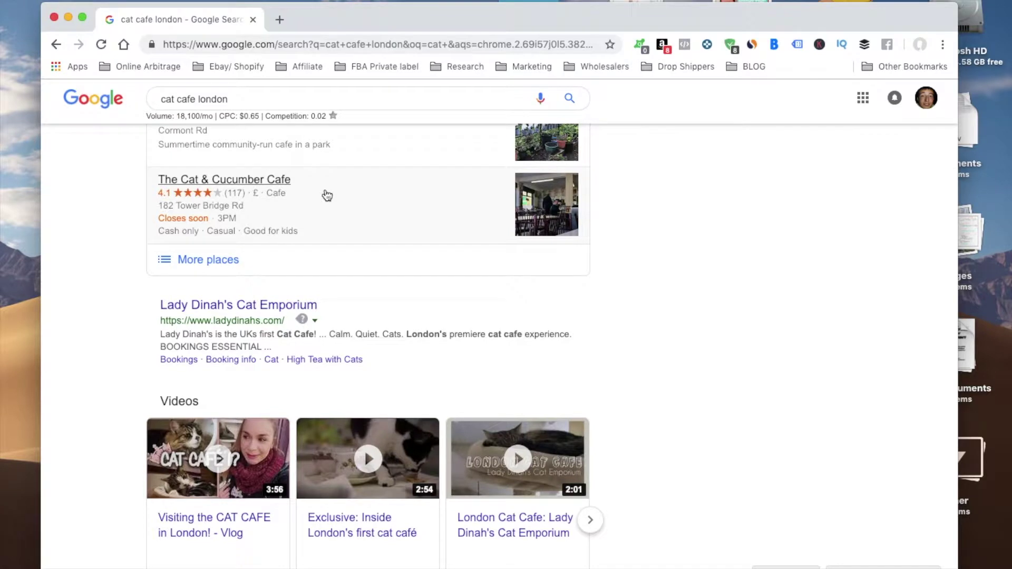
pyautogui.scroll(-10, 326, 195)
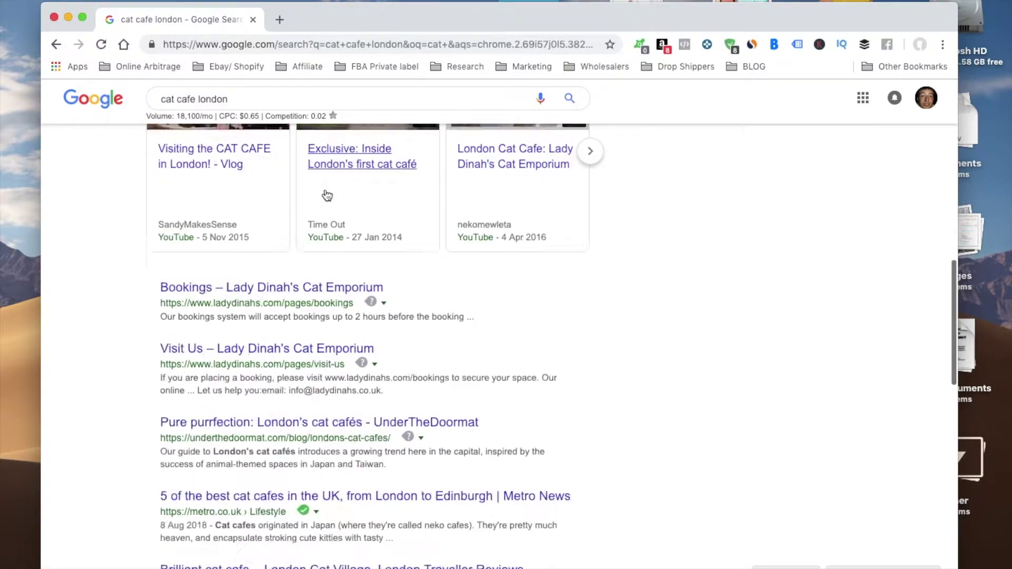
pyautogui.scroll(17, 327, 195)
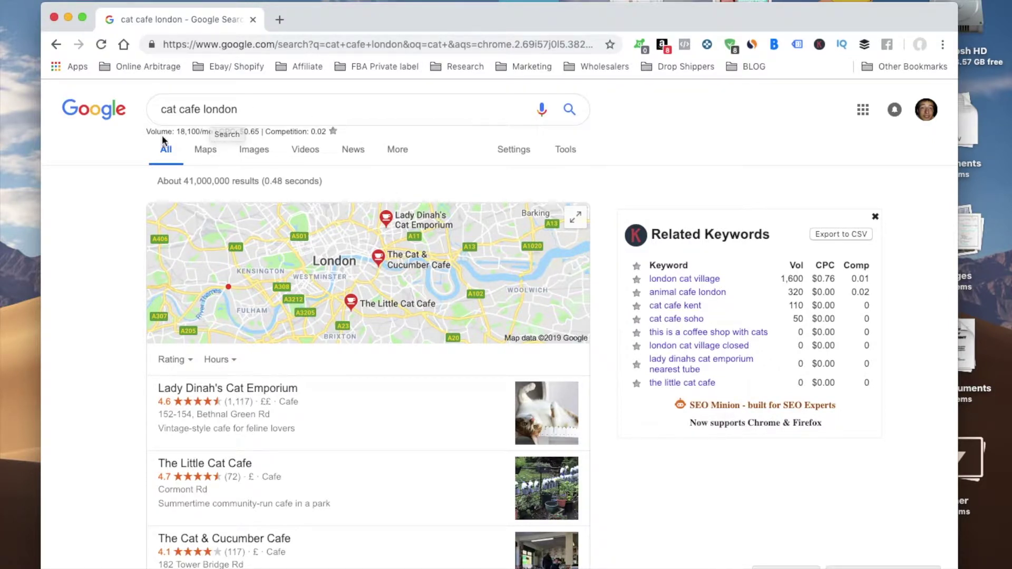
pyautogui.scroll(-2, 712, 149)
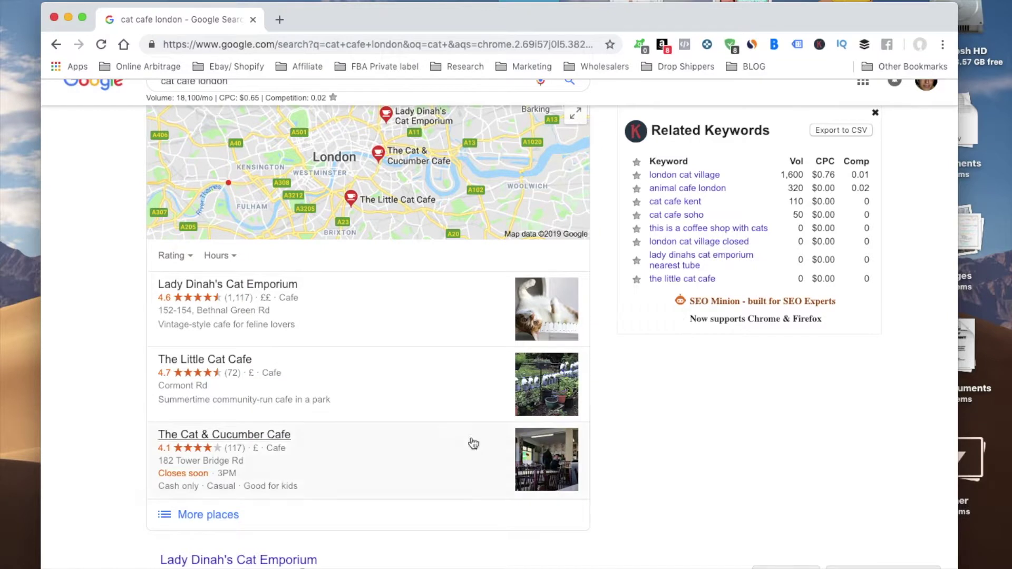
pyautogui.scroll(2, 296, 203)
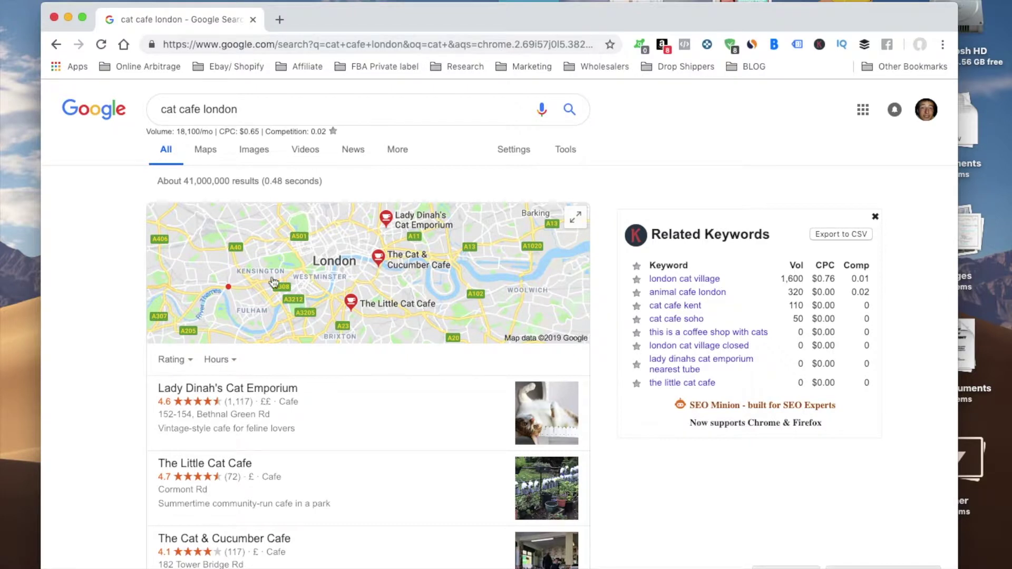
pyautogui.scroll(-10, 274, 283)
pyautogui.scroll(-8, 274, 283)
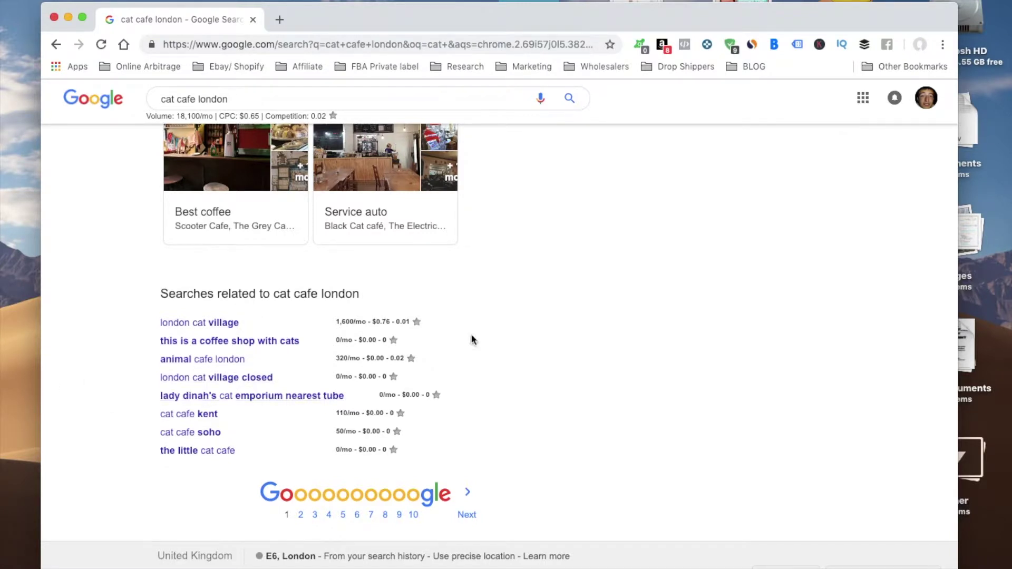
# - Try to switch to the Notes app
pyautogui.press('super+Tab')
pyautogui.press('super+Tab')
pyautogui.press('super+Tab')
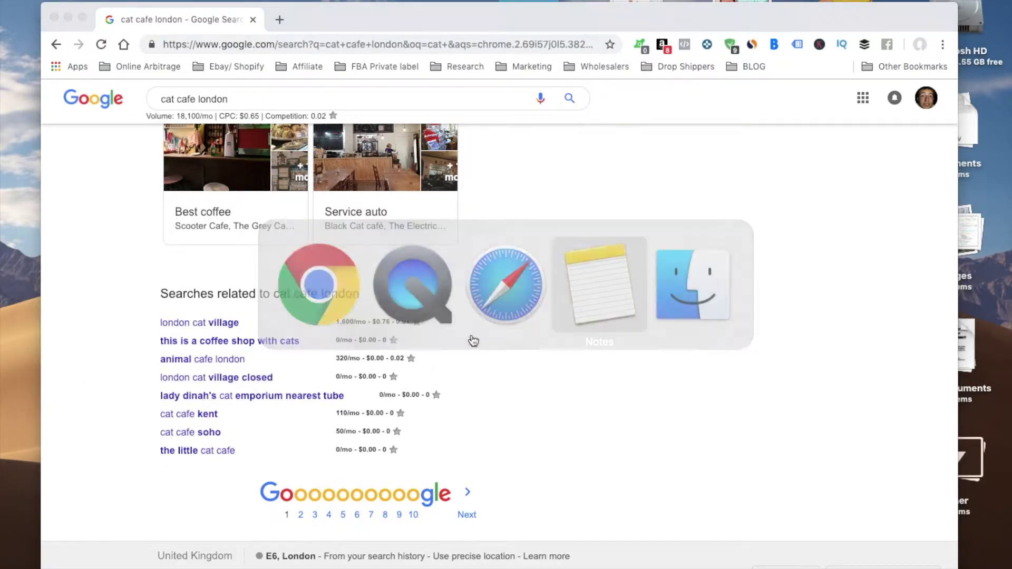
pyautogui.moveTo(6, 256)
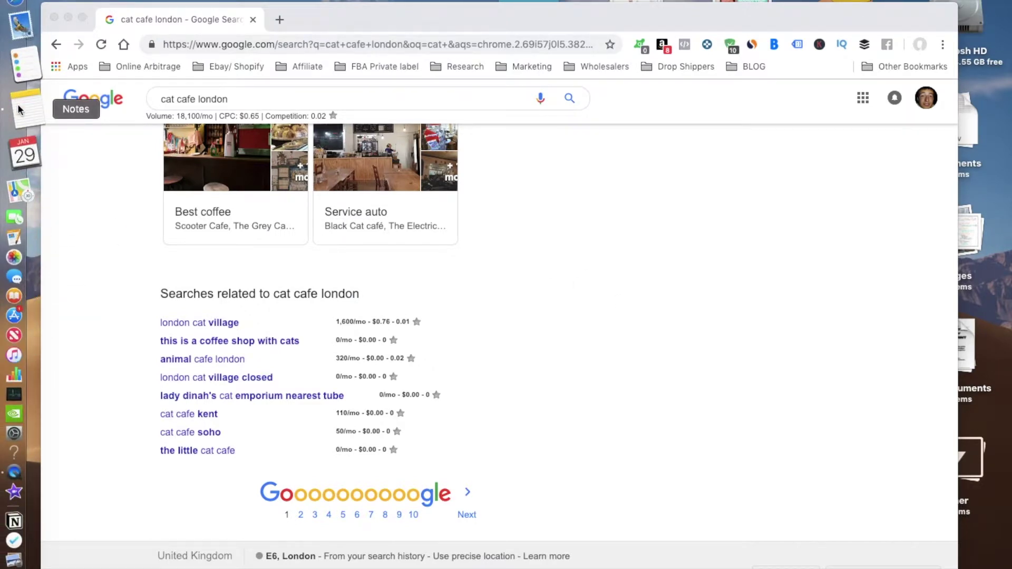
pyautogui.moveTo(1, 217)
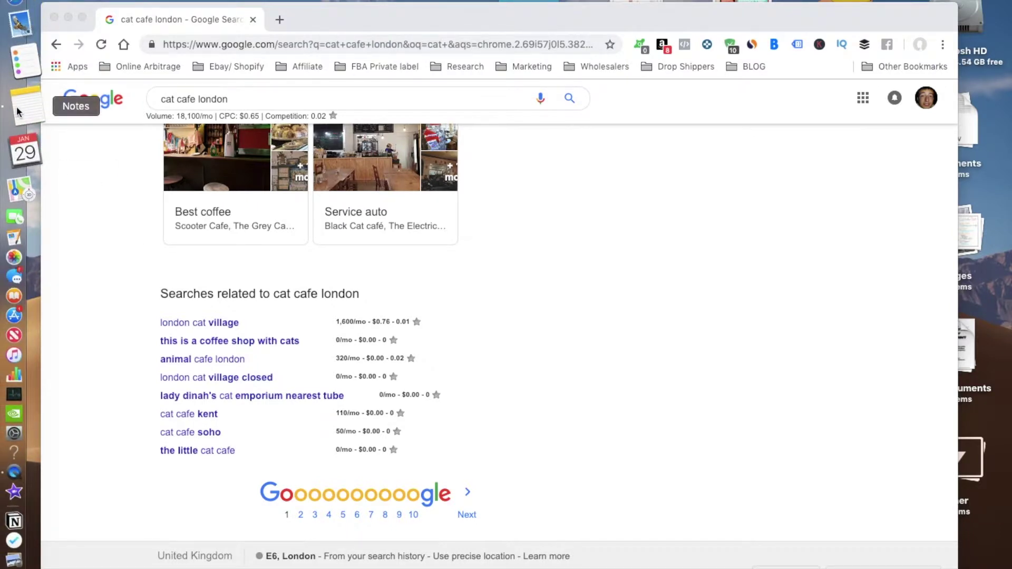
pyautogui.rightClick(16, 106)
pyautogui.click(144, 115)
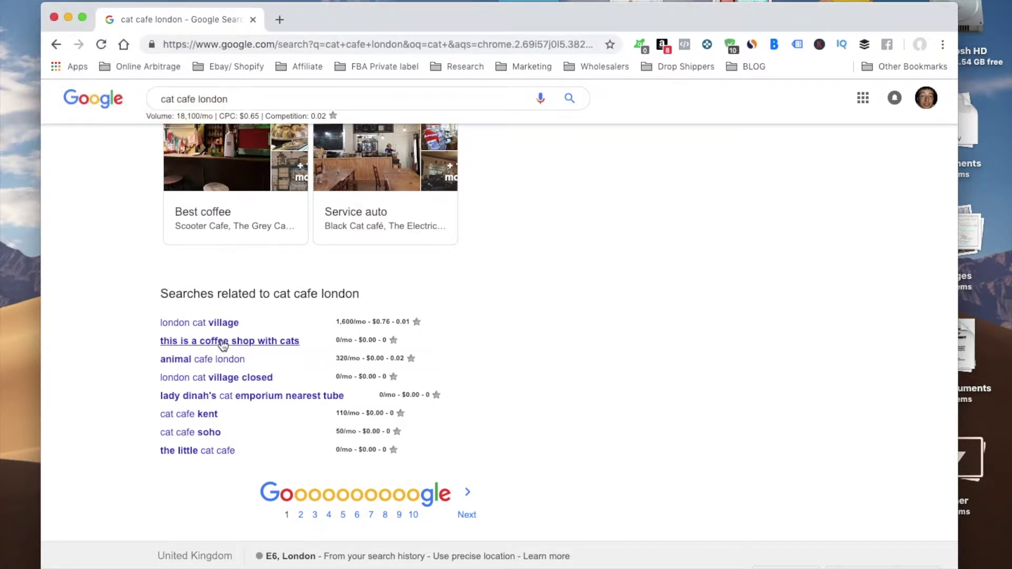
# - Compare the Related Keywords table with the list of searches related to "cat cafe london"
pyautogui.scroll(20, 296, 284)
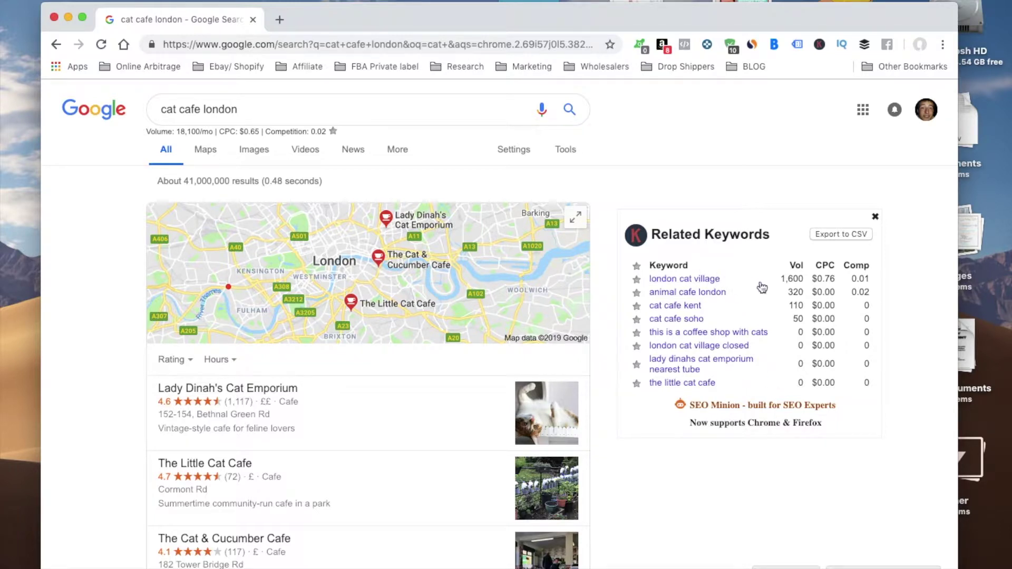
pyautogui.scroll(-20, 359, 507)
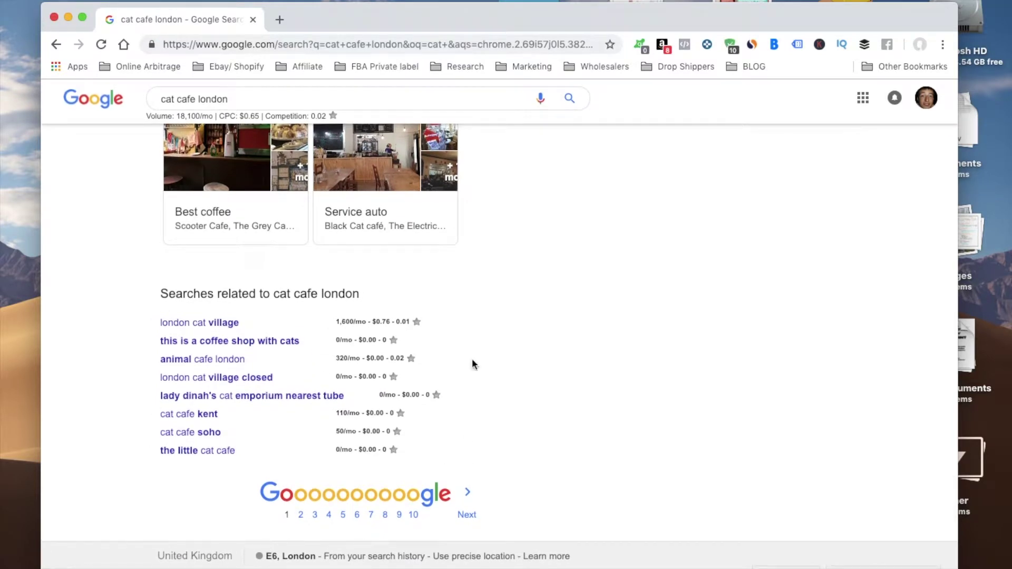
pyautogui.scroll(20, 473, 327)
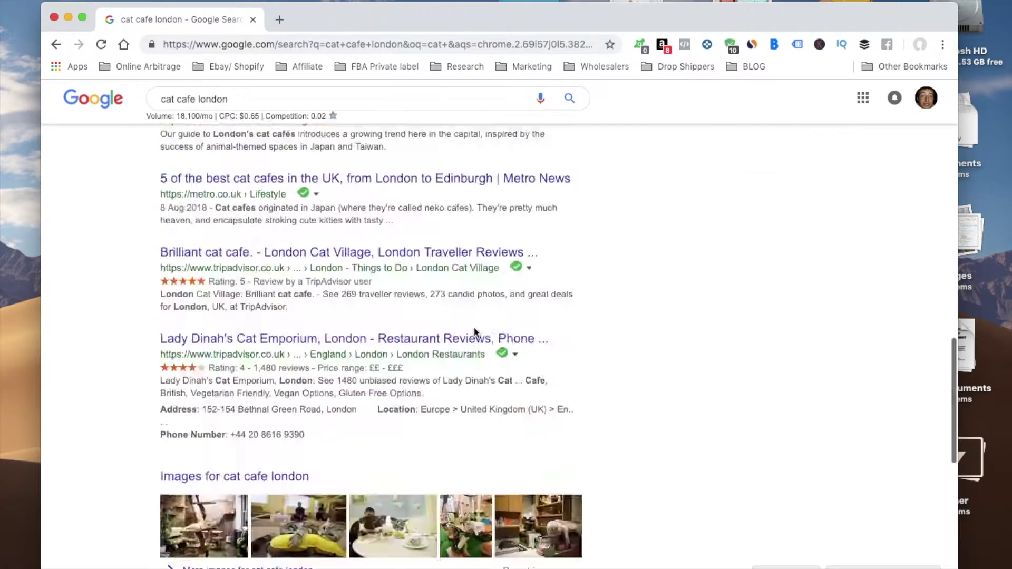
# - Review the organic website results for "cat cafe london" and the image and place suggestions below them
pyautogui.scroll(-12, 476, 334)
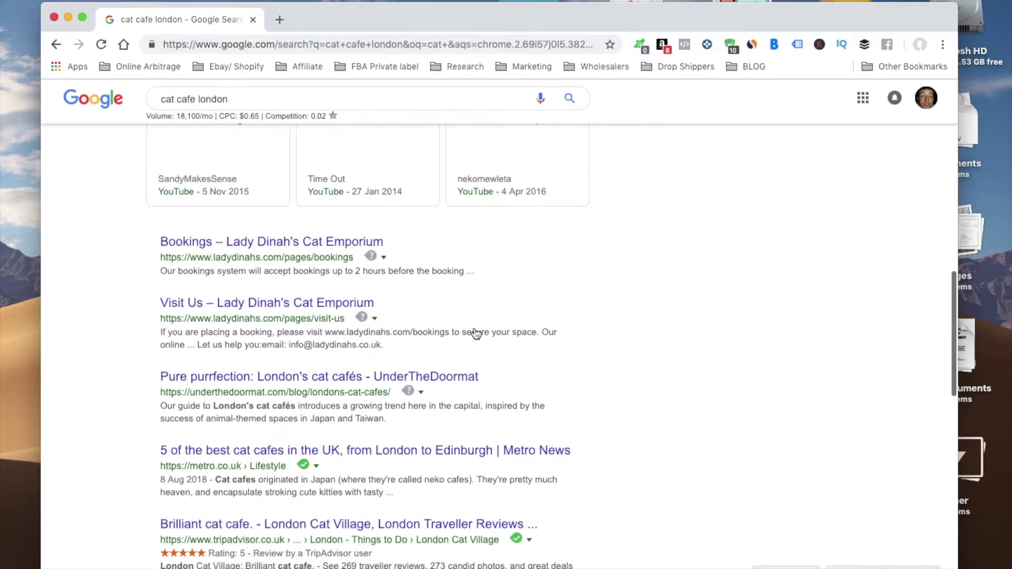
pyautogui.moveTo(372, 256)
pyautogui.scroll(-3, 322, 338)
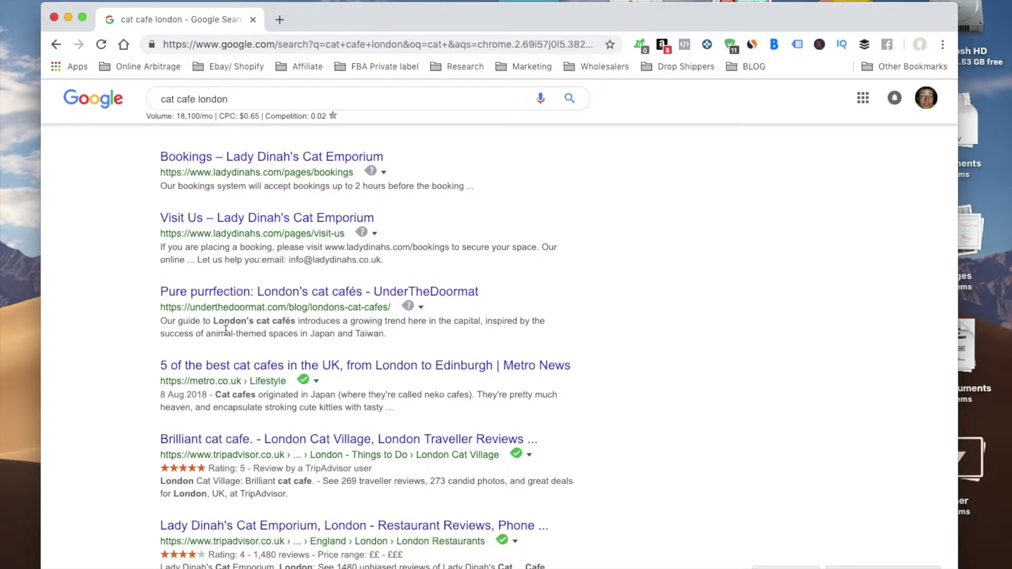
pyautogui.scroll(-3, 226, 330)
pyautogui.scroll(-4, 349, 312)
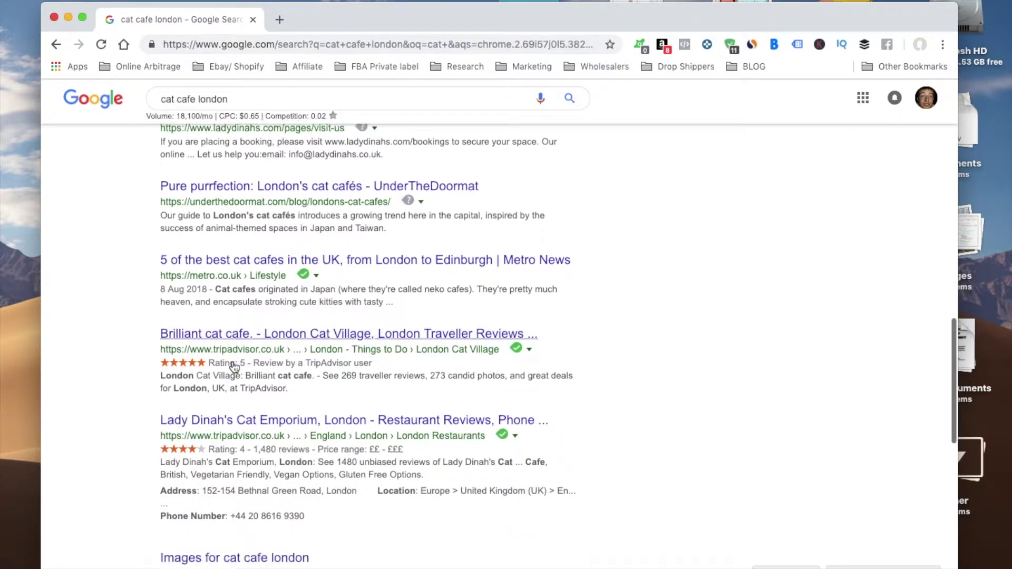
pyautogui.scroll(-5, 225, 284)
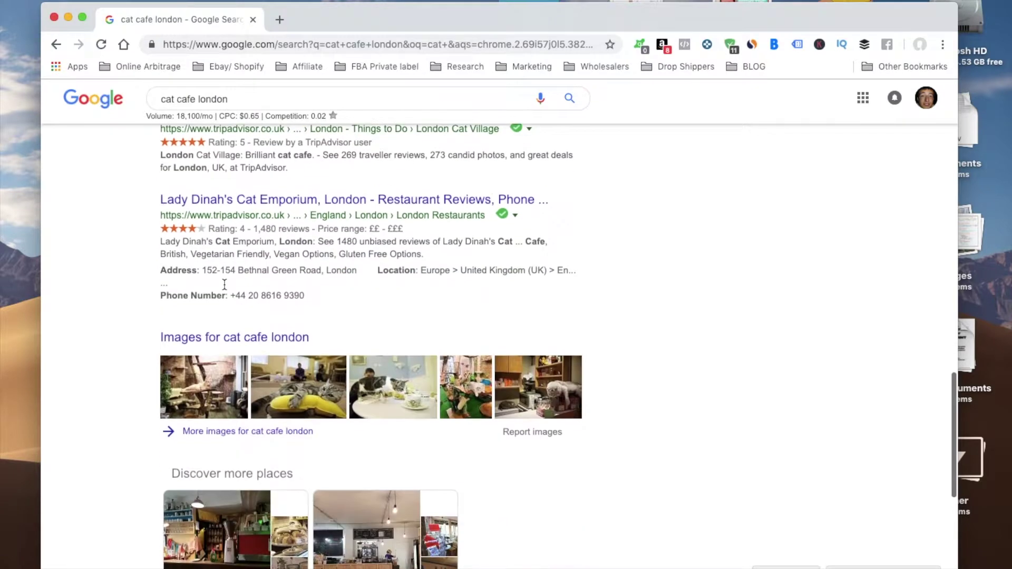
pyautogui.scroll(-10, 219, 232)
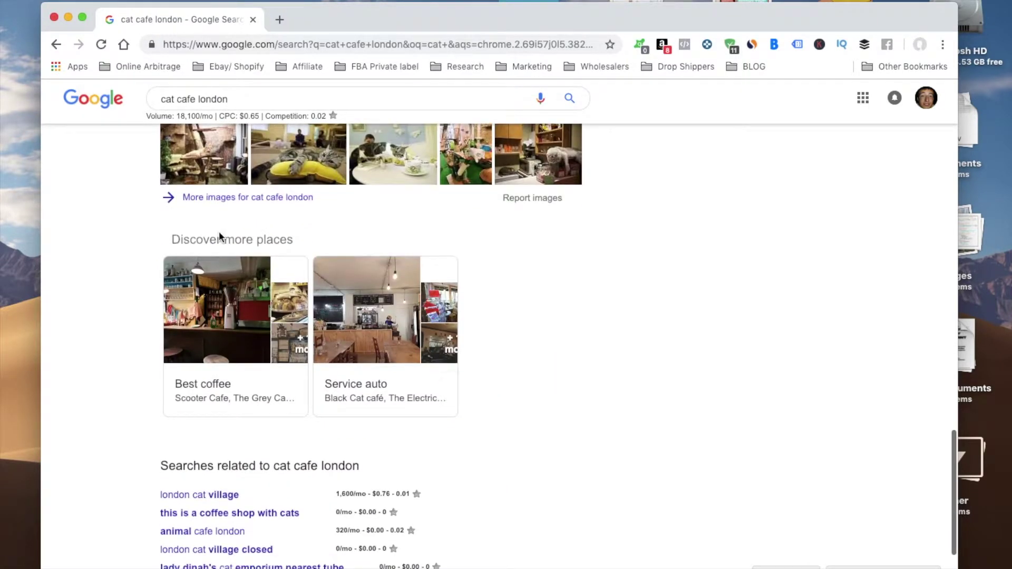
pyautogui.scroll(15, 219, 232)
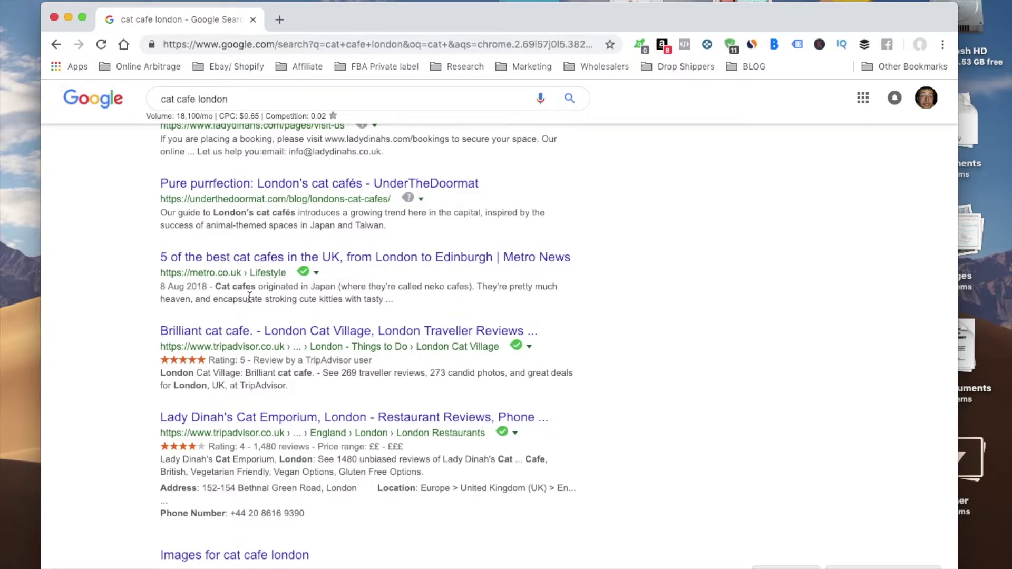
# - Look over the map, local café listings, video results and related searches with their keyword metrics for "cat cafe london"
pyautogui.scroll(10, 250, 298)
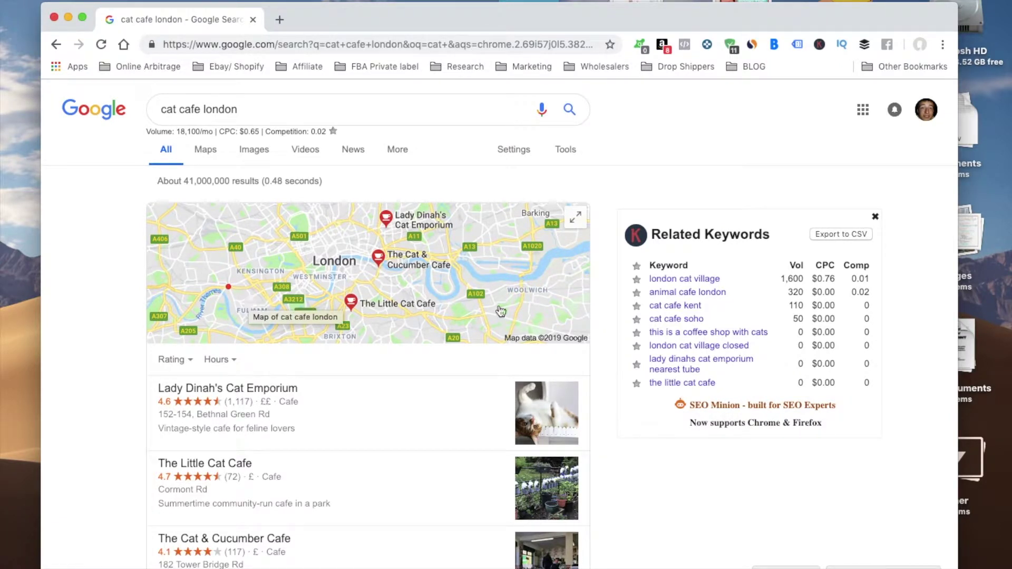
pyautogui.scroll(-5, 279, 388)
pyautogui.scroll(-1, 279, 388)
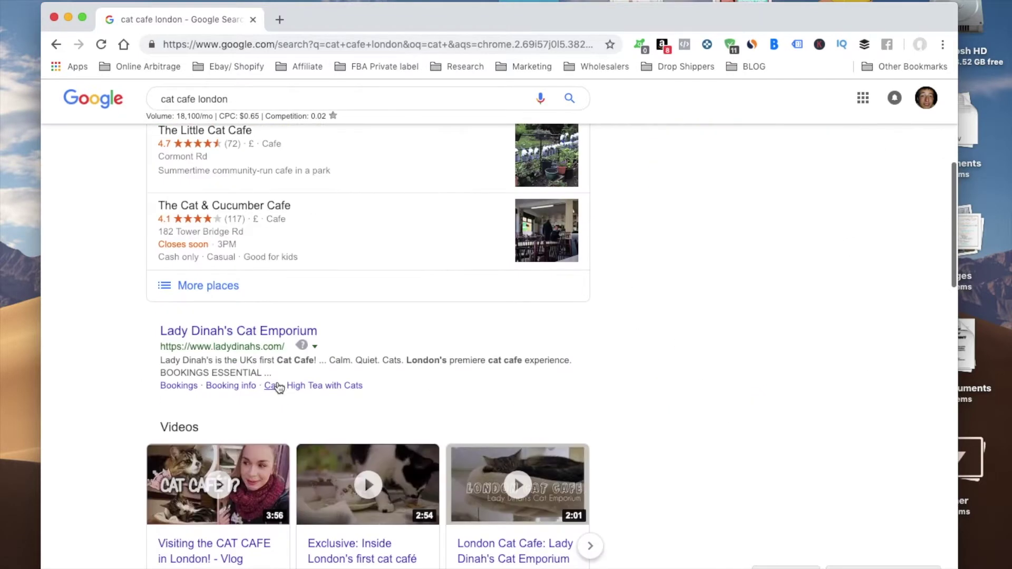
pyautogui.scroll(-5, 278, 384)
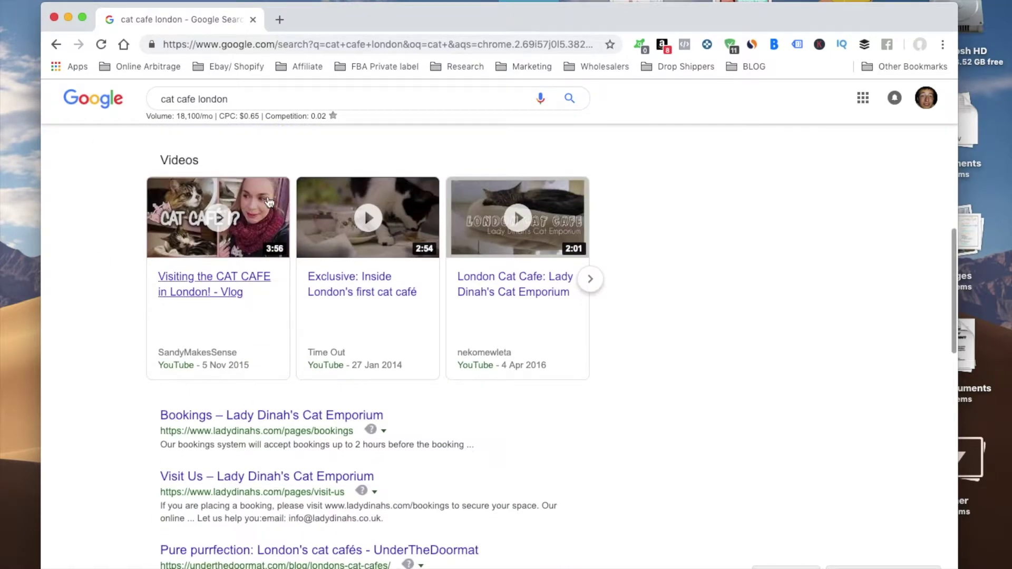
pyautogui.scroll(10, 185, 99)
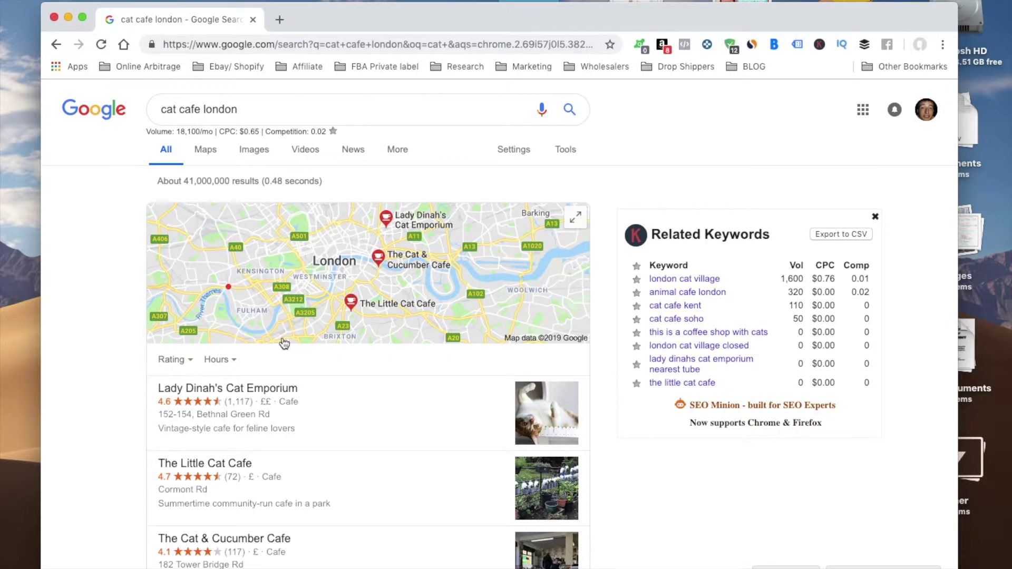
pyautogui.scroll(-4, 283, 343)
pyautogui.scroll(4, 282, 343)
pyautogui.scroll(-10, 655, 308)
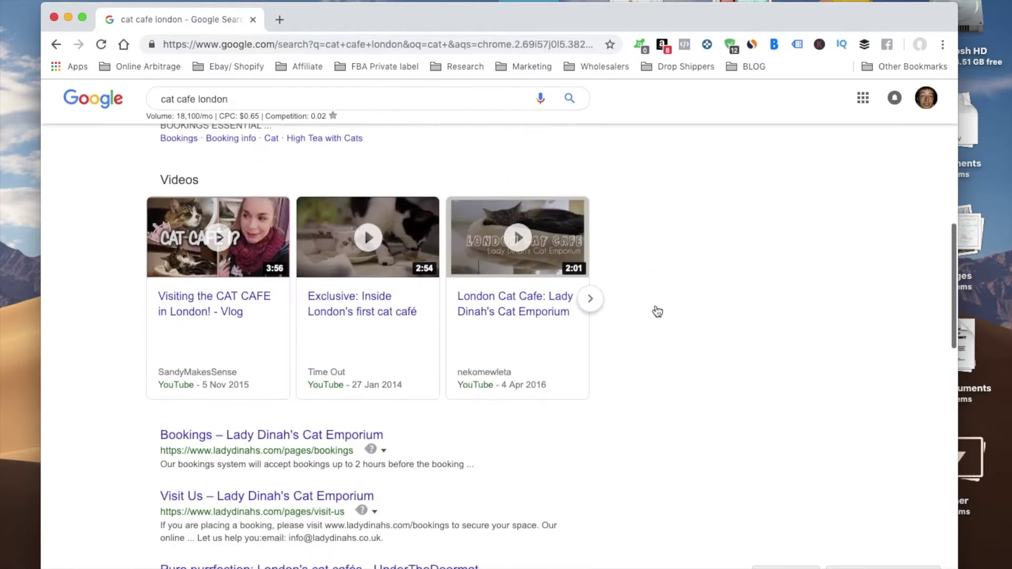
pyautogui.scroll(-10, 316, 454)
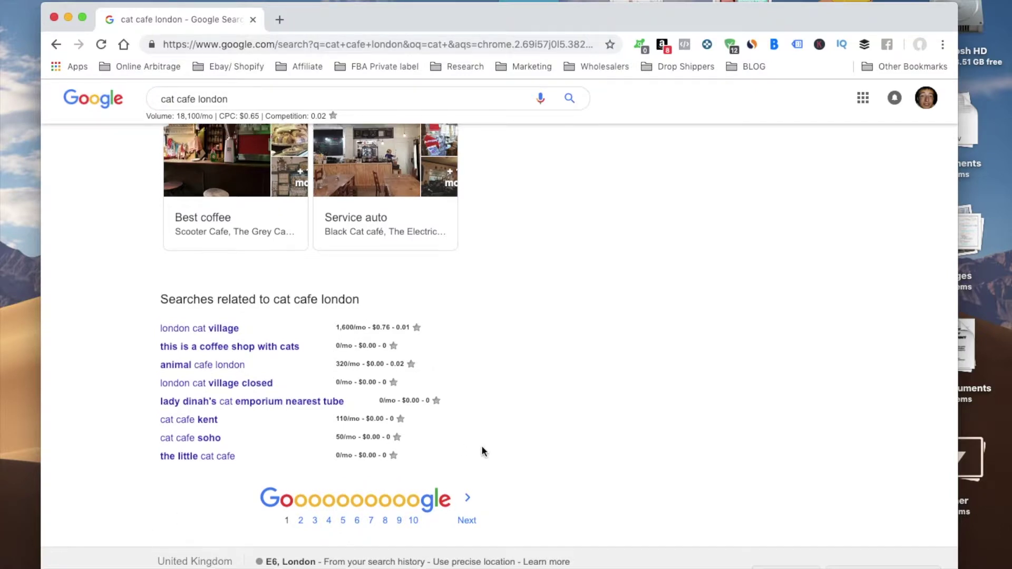
pyautogui.scroll(15, 482, 449)
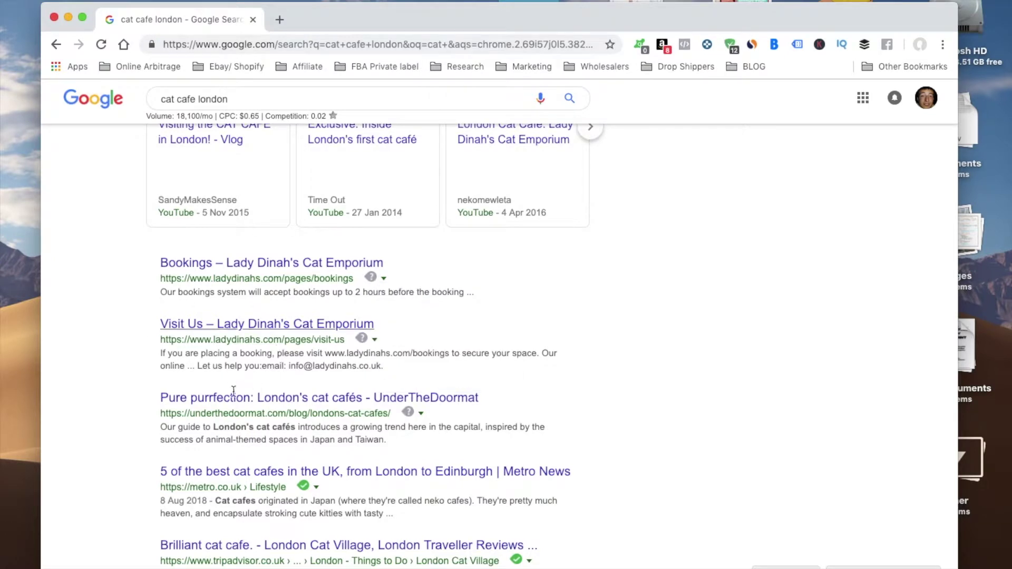
pyautogui.scroll(10, 390, 362)
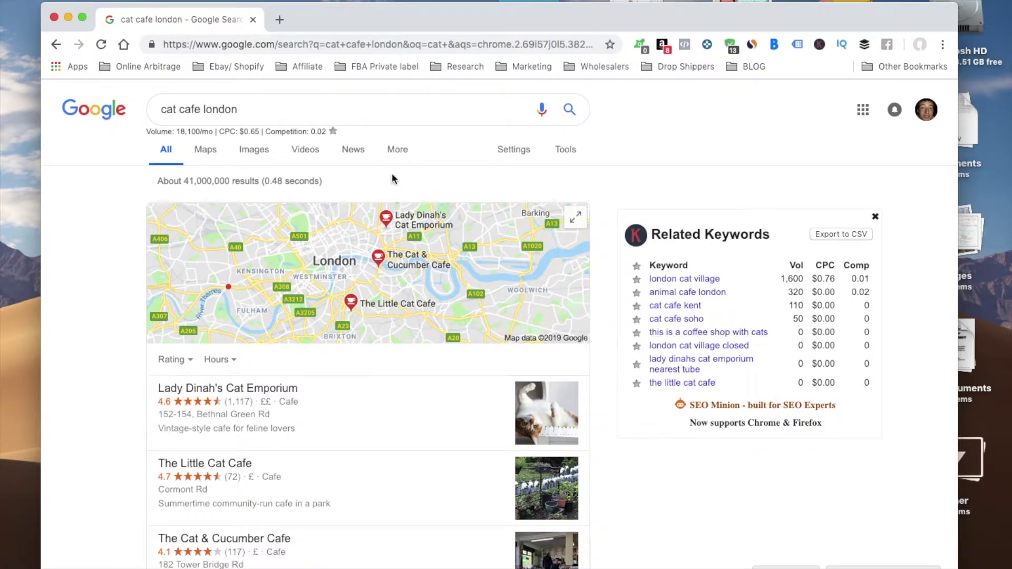
# - Replace the query with "cat food" and search for the suggested keyword "cat food brands"
pyautogui.tripleClick(334, 112)
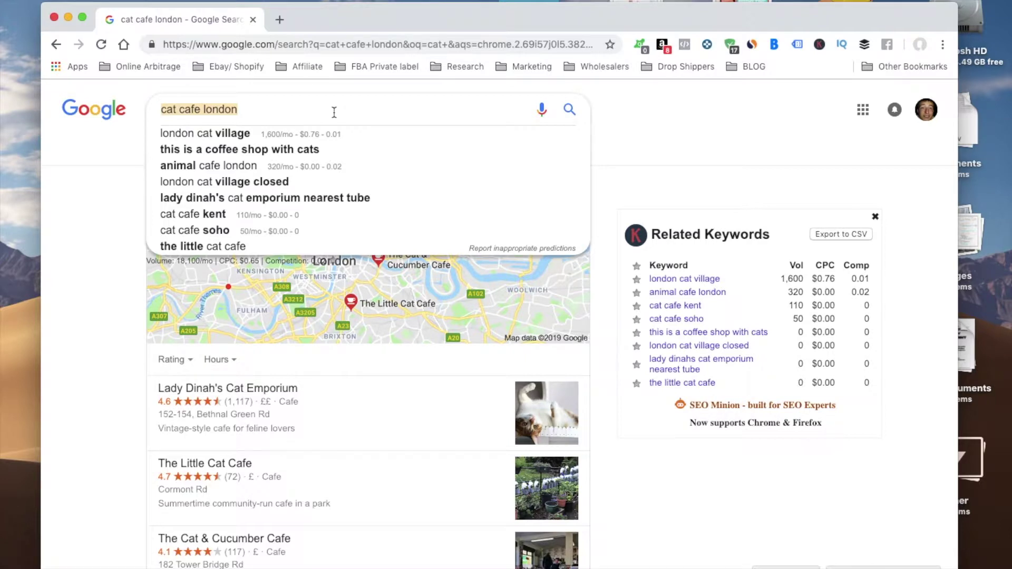
pyautogui.write('cat f')
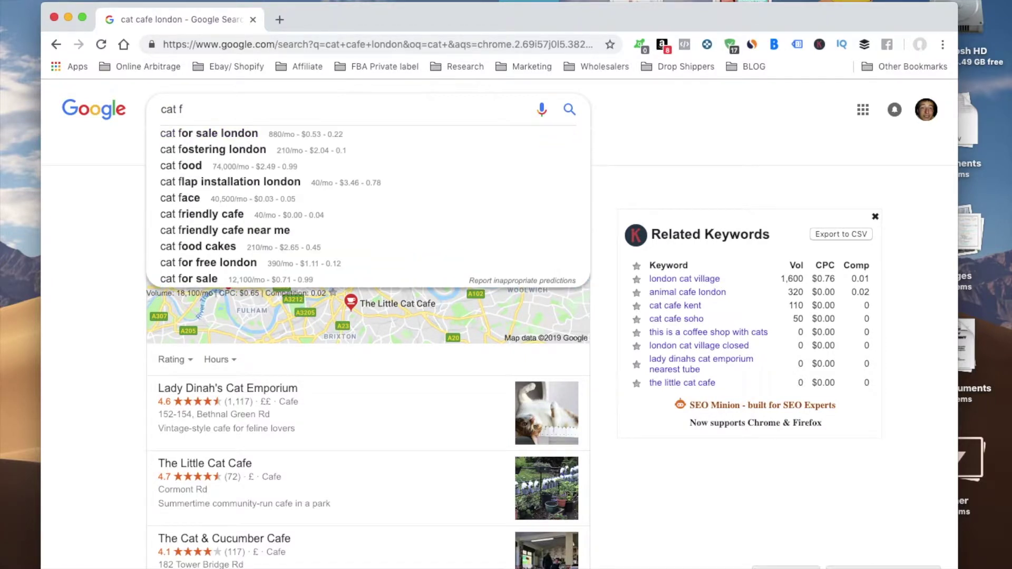
pyautogui.write('ood')
pyautogui.press('Down')
pyautogui.press('Down')
pyautogui.press('Return')
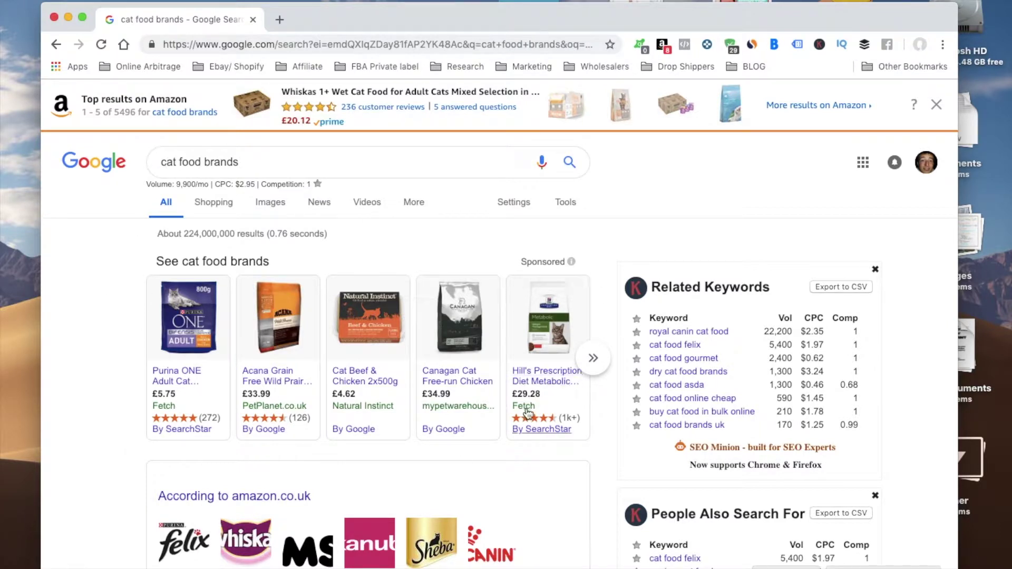
# - Examine the sponsored products, the featured Amazon snippet and the Related Keywords table for "cat food brands"
pyautogui.scroll(-5, 507, 341)
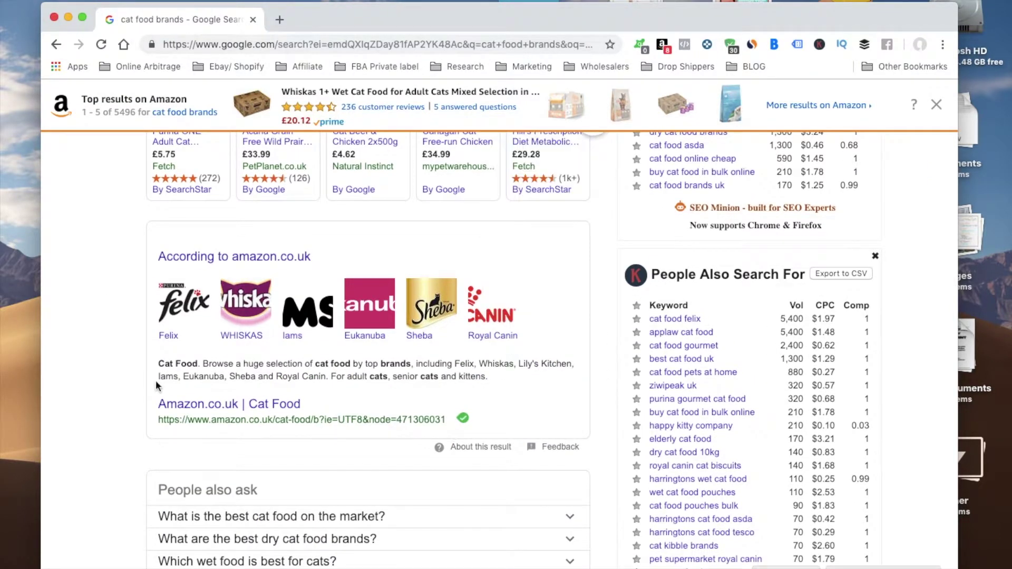
pyautogui.scroll(4, 459, 317)
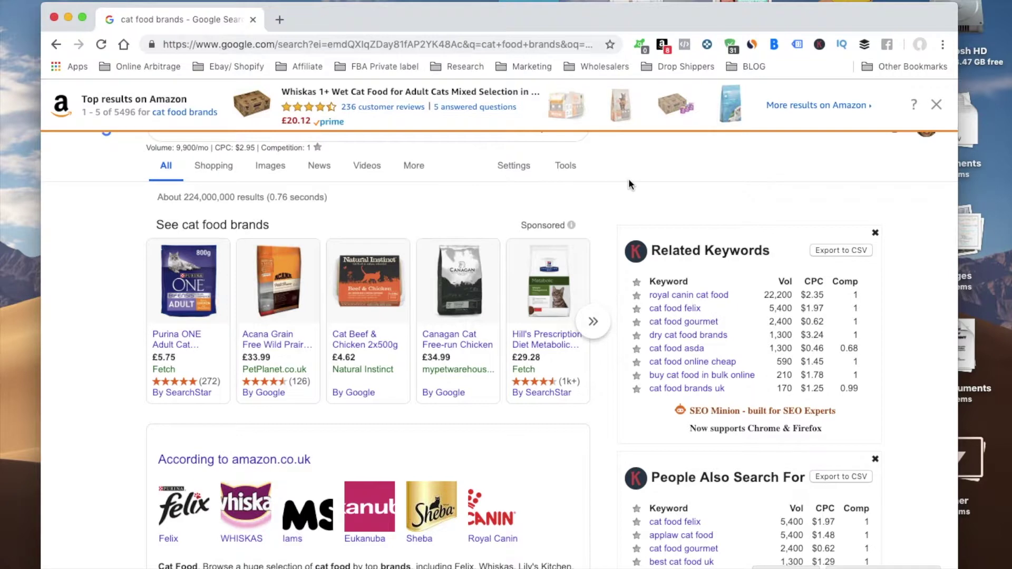
pyautogui.scroll(1, 629, 178)
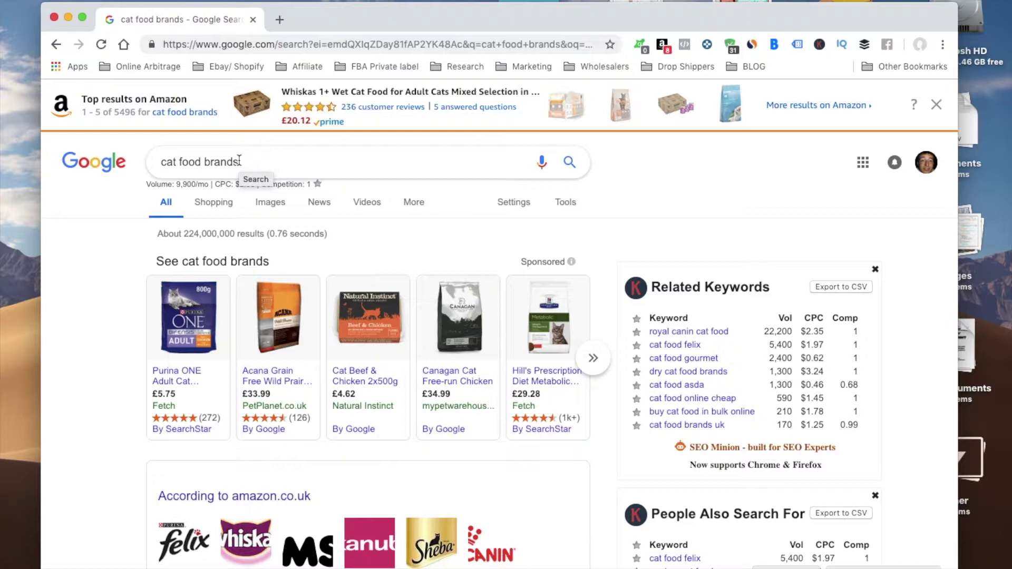
pyautogui.scroll(-3, 426, 179)
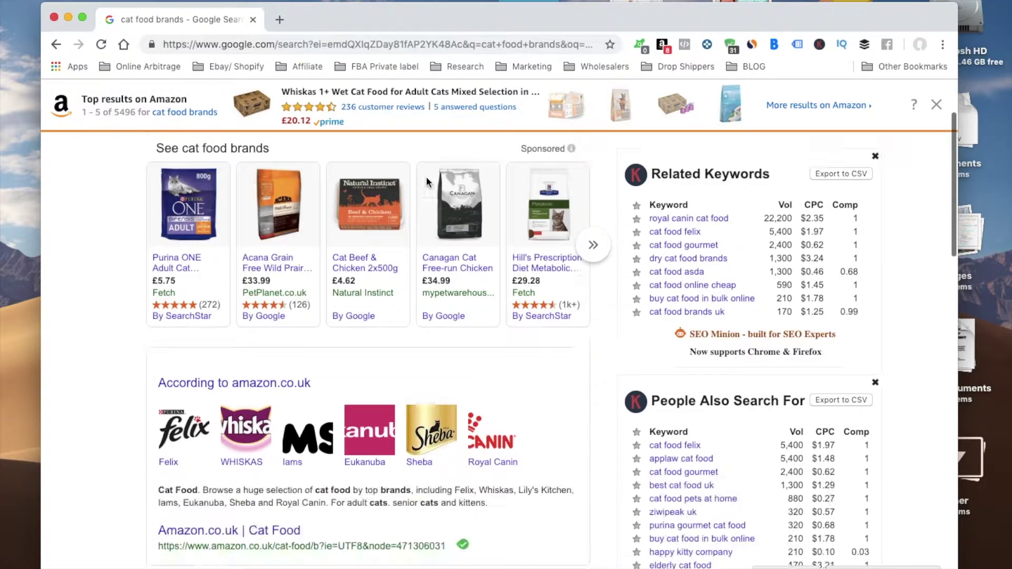
pyautogui.scroll(-2, 427, 182)
pyautogui.scroll(3, 427, 182)
pyautogui.scroll(-1, 428, 182)
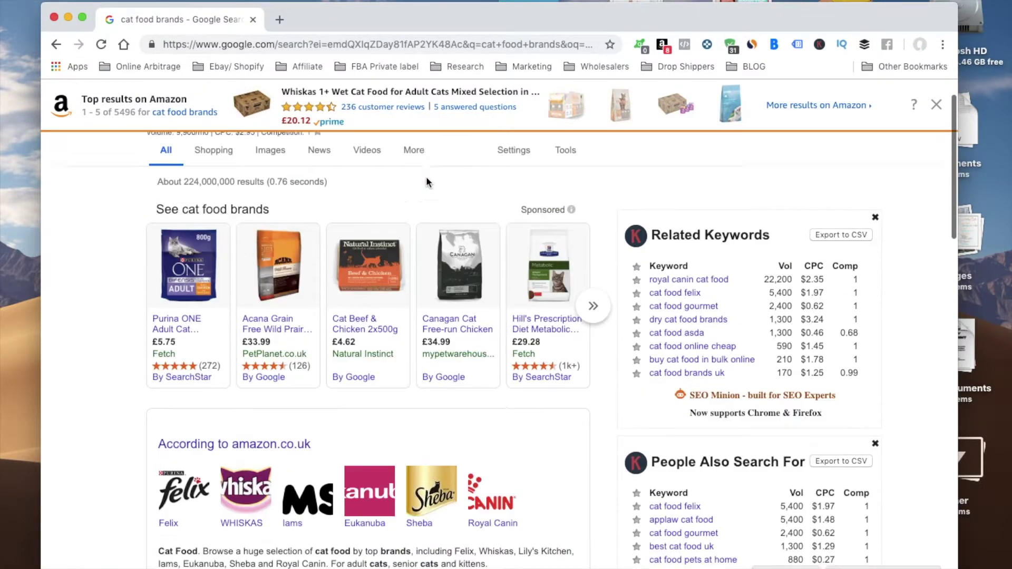
pyautogui.scroll(-1, 427, 179)
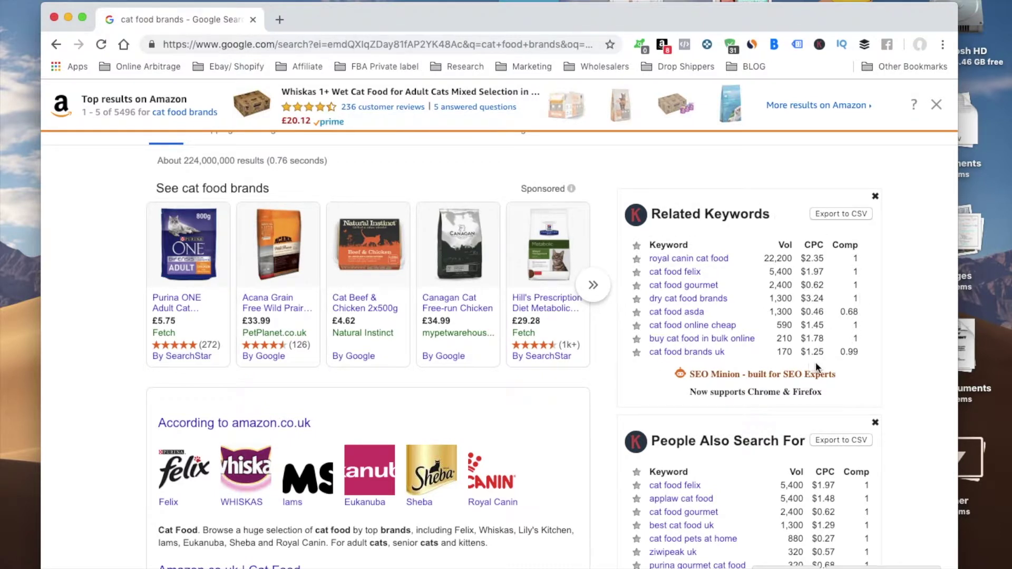
# - Read through the People Also Search For keywords with their volume, CPC and competition, down to the related searches
pyautogui.scroll(-5, 820, 348)
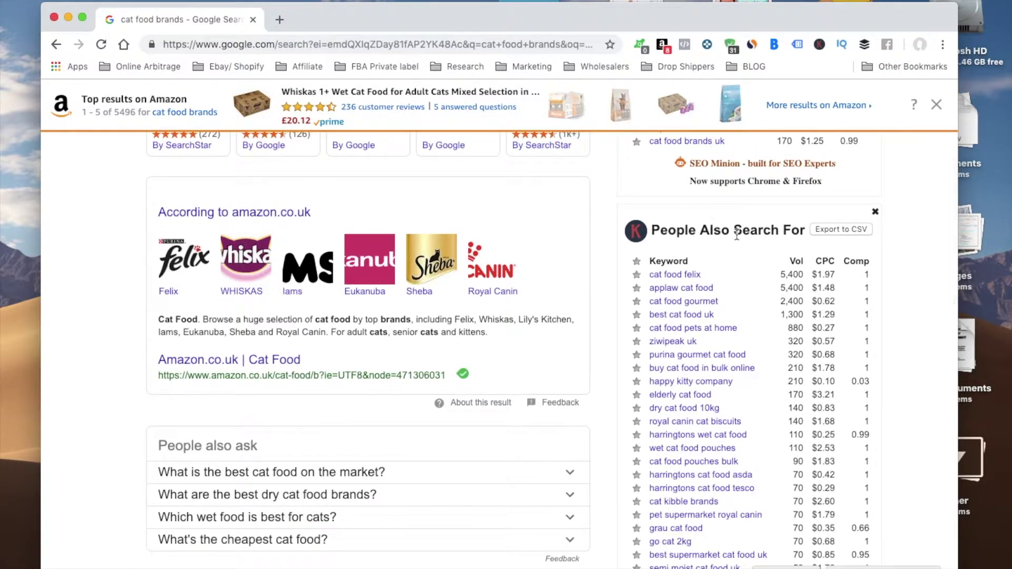
pyautogui.scroll(-3, 680, 315)
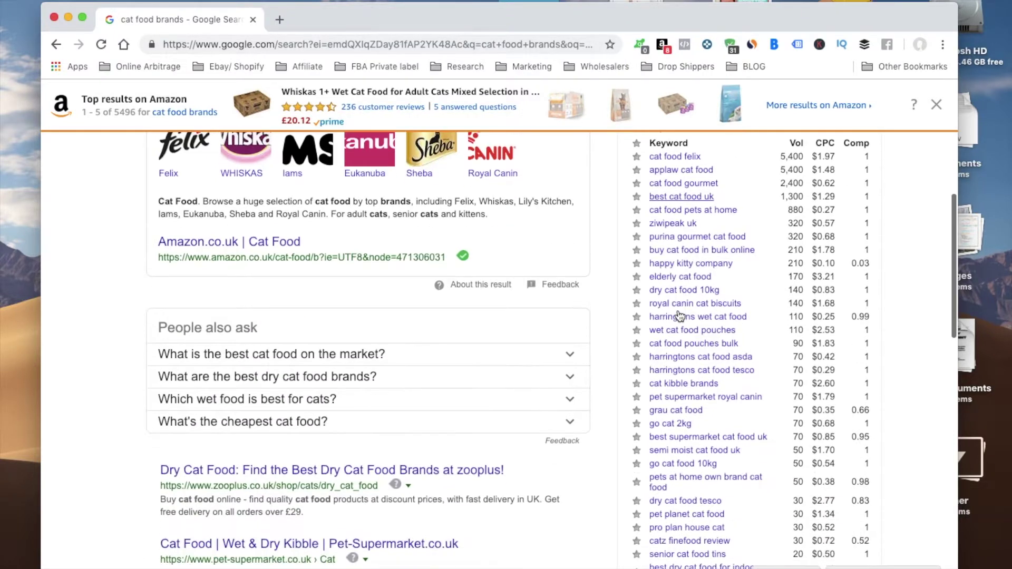
pyautogui.scroll(-8, 680, 315)
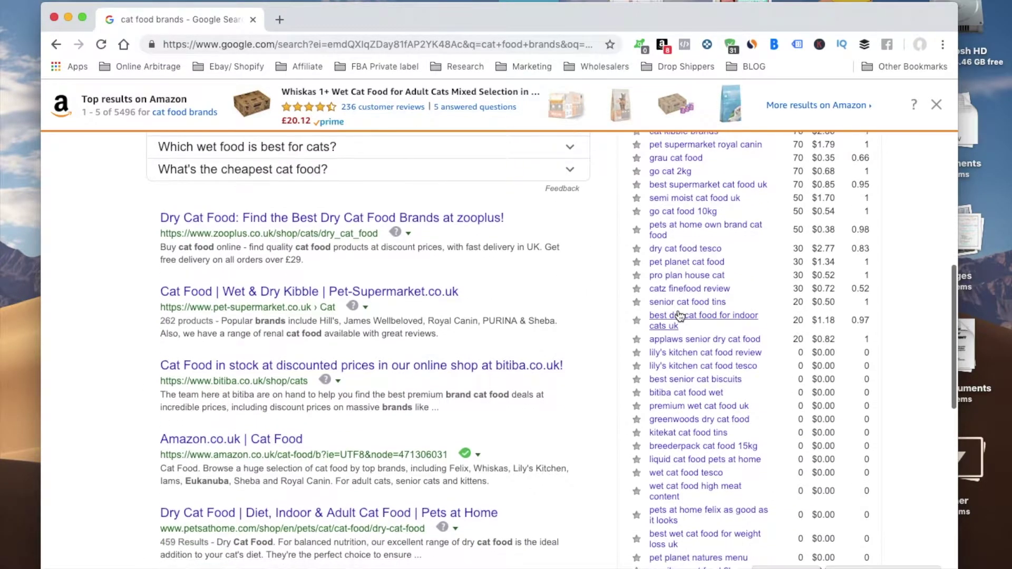
pyautogui.scroll(10, 680, 316)
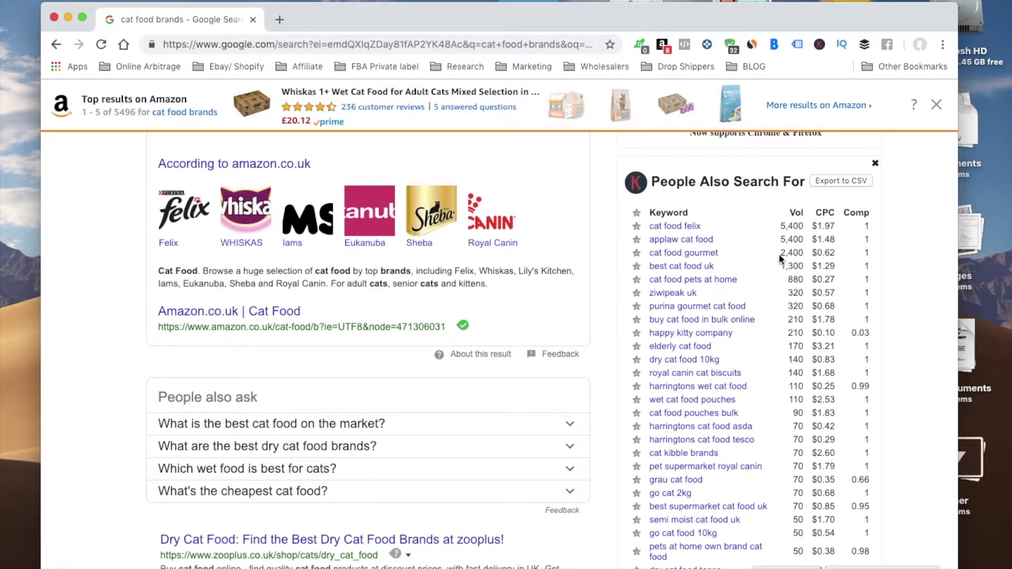
pyautogui.scroll(6, 779, 259)
pyautogui.scroll(-14, 779, 258)
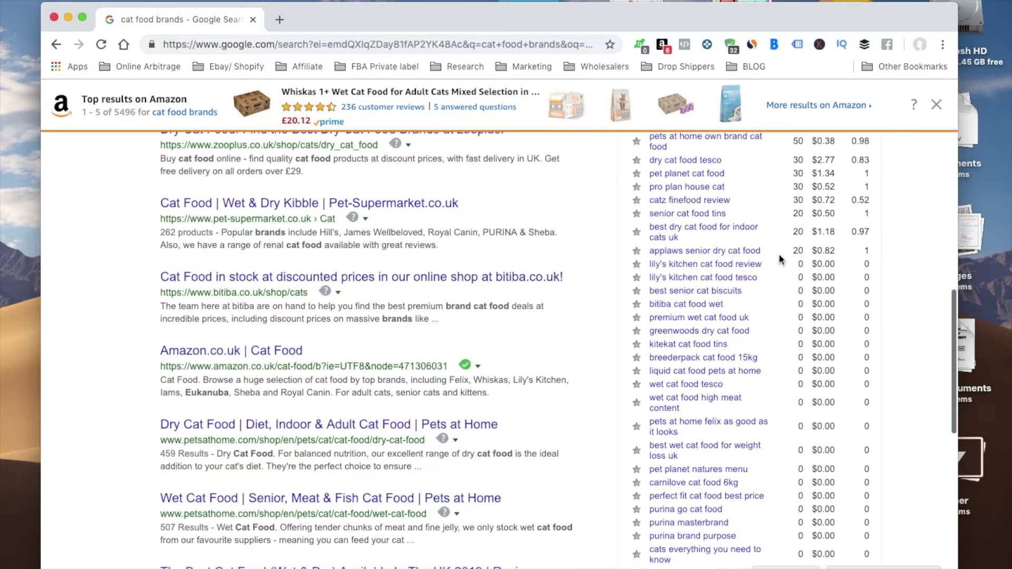
pyautogui.scroll(-5, 388, 308)
pyautogui.scroll(-6, 388, 305)
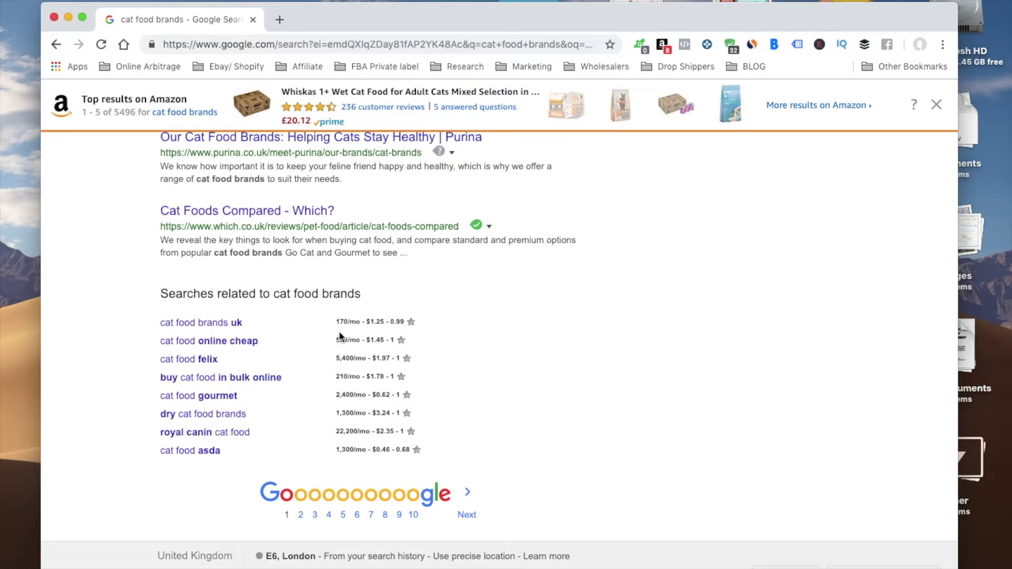
# - Review the People also ask questions and the organic website results for "cat food brands"
pyautogui.scroll(6, 340, 331)
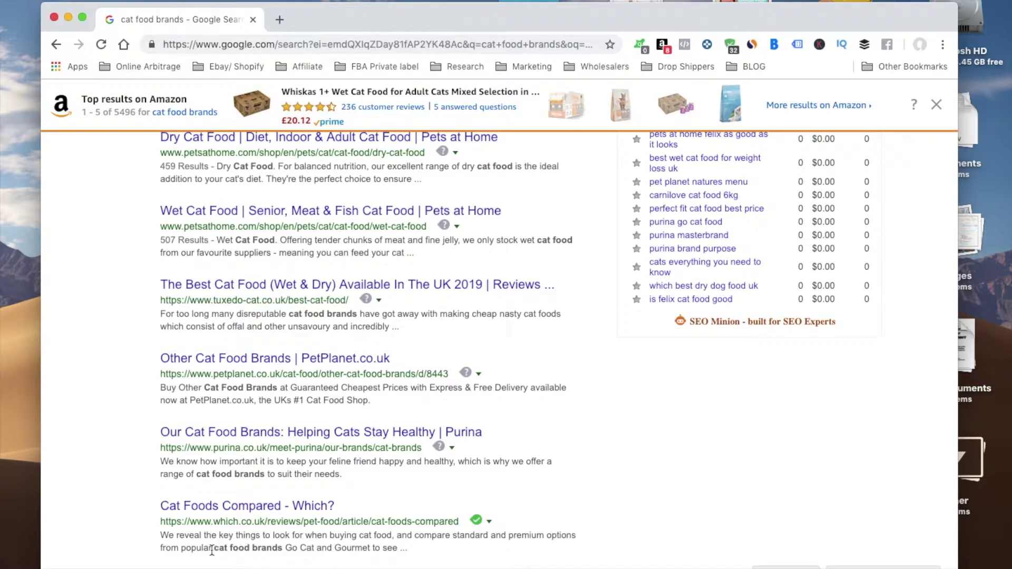
pyautogui.scroll(15, 218, 528)
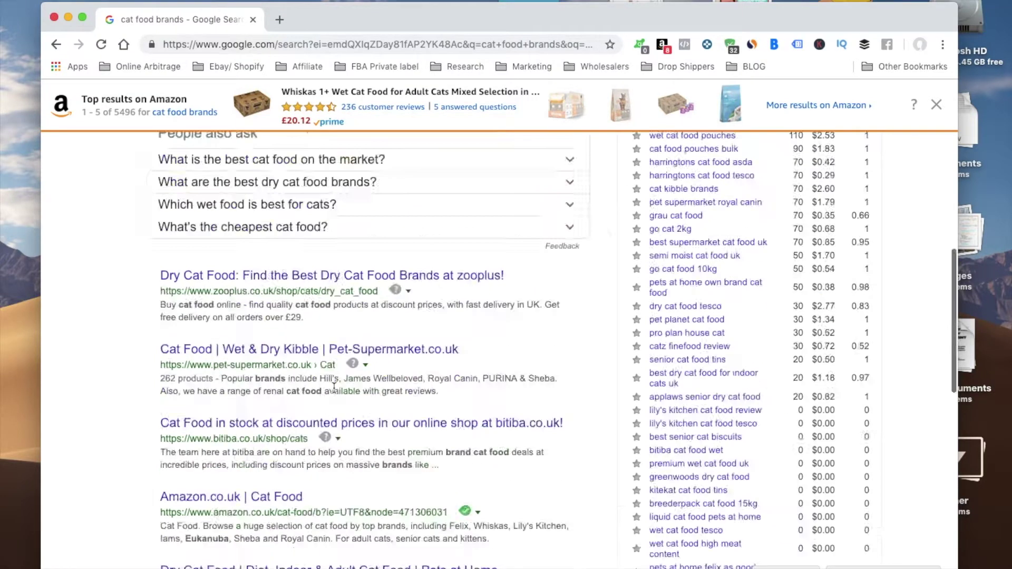
pyautogui.scroll(-10, 248, 194)
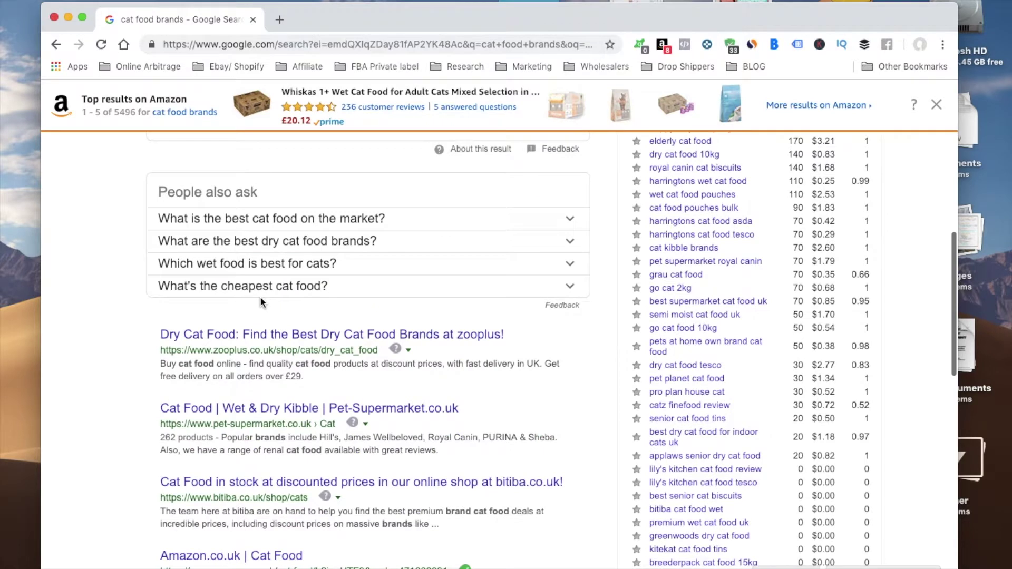
pyautogui.scroll(-1, 217, 378)
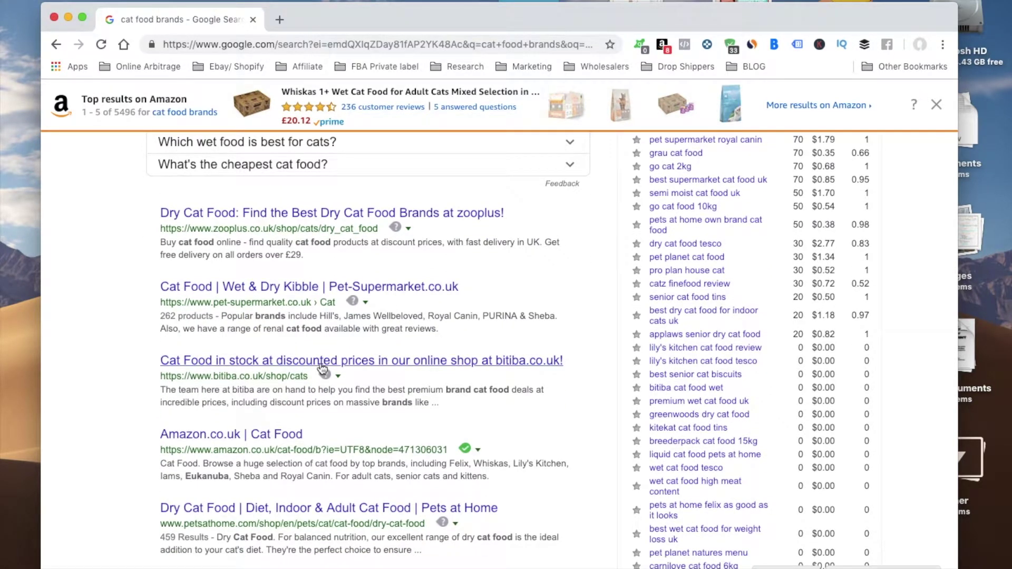
pyautogui.scroll(-3, 318, 365)
pyautogui.scroll(-3, 321, 364)
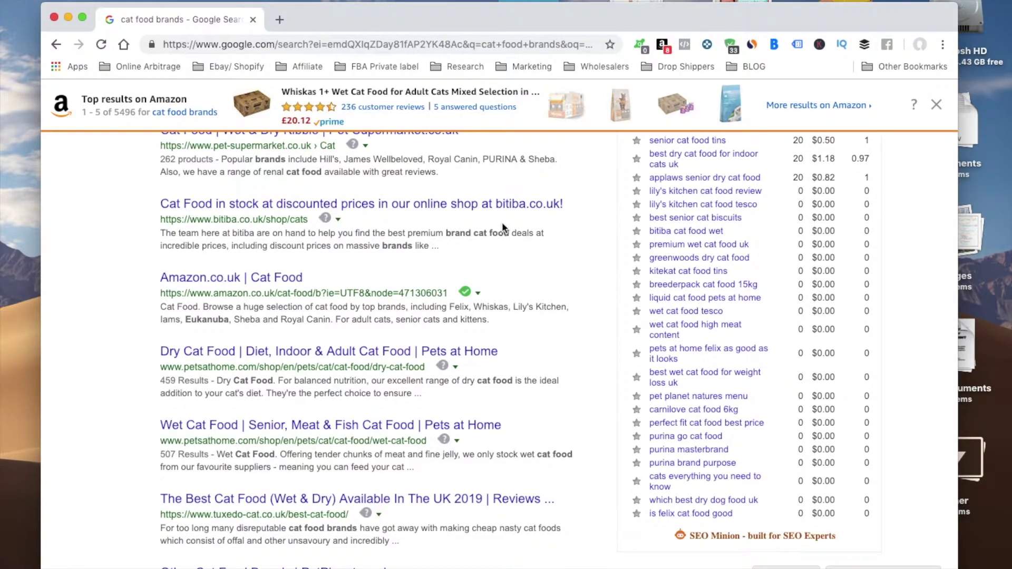
pyautogui.scroll(-3, 379, 244)
pyautogui.scroll(3, 379, 245)
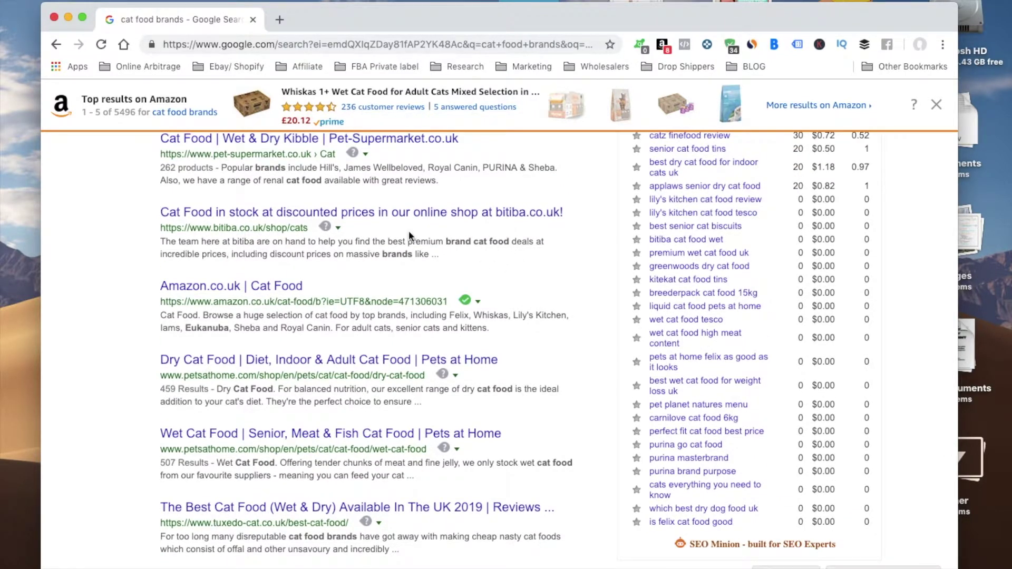
# - Check how the organic listings use the search term, from the query down to the searches related to "cat food brands"
pyautogui.scroll(15, 409, 230)
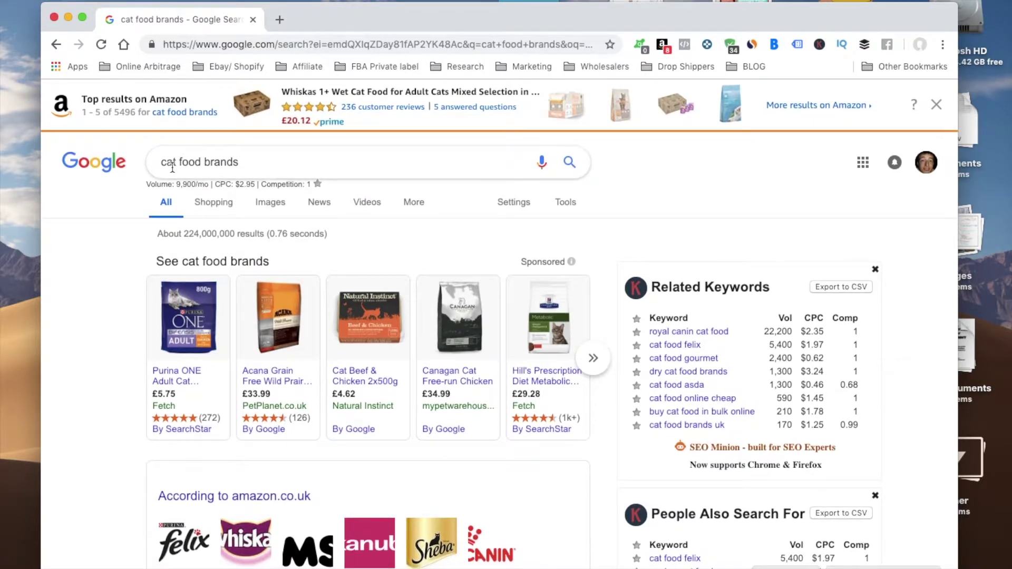
pyautogui.scroll(-15, 393, 313)
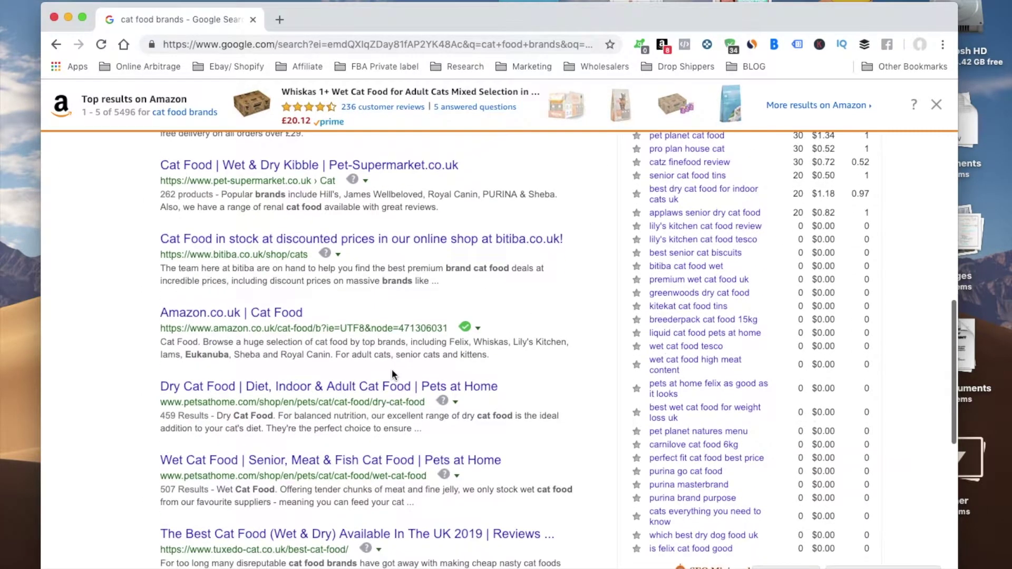
pyautogui.scroll(-3, 392, 372)
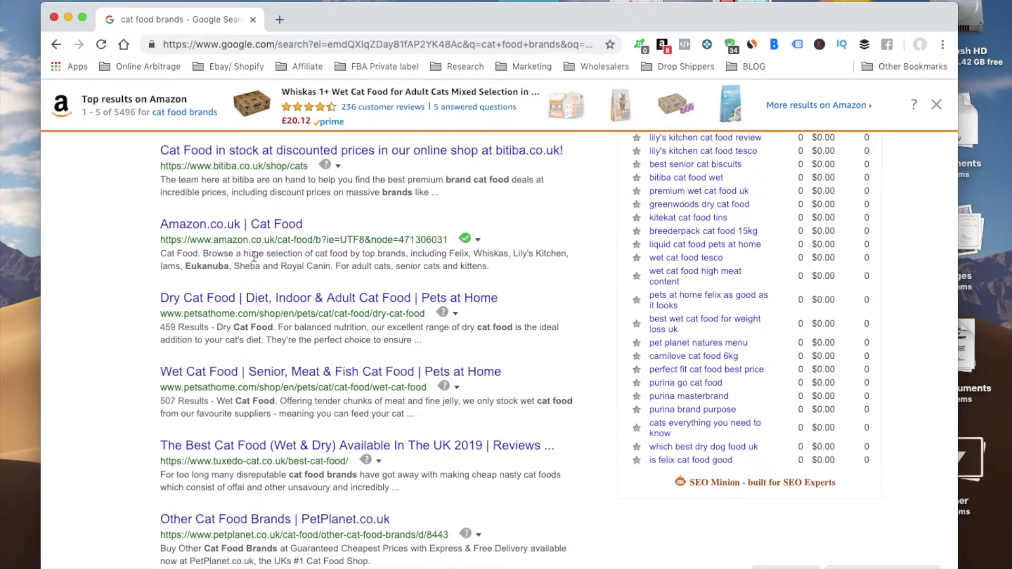
pyautogui.scroll(-6, 343, 323)
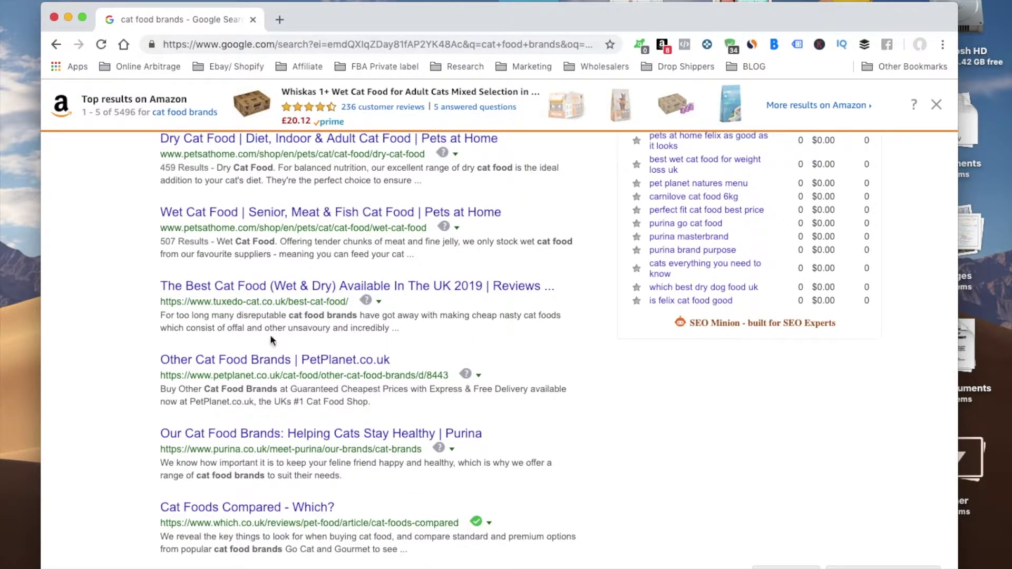
pyautogui.scroll(-5, 419, 316)
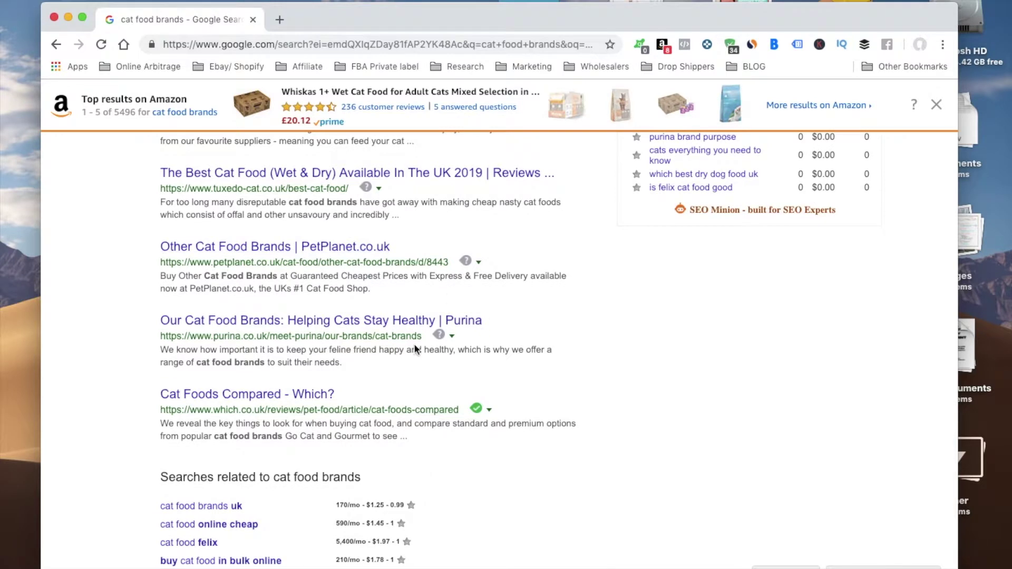
pyautogui.scroll(-3, 332, 340)
pyautogui.scroll(-4, 316, 338)
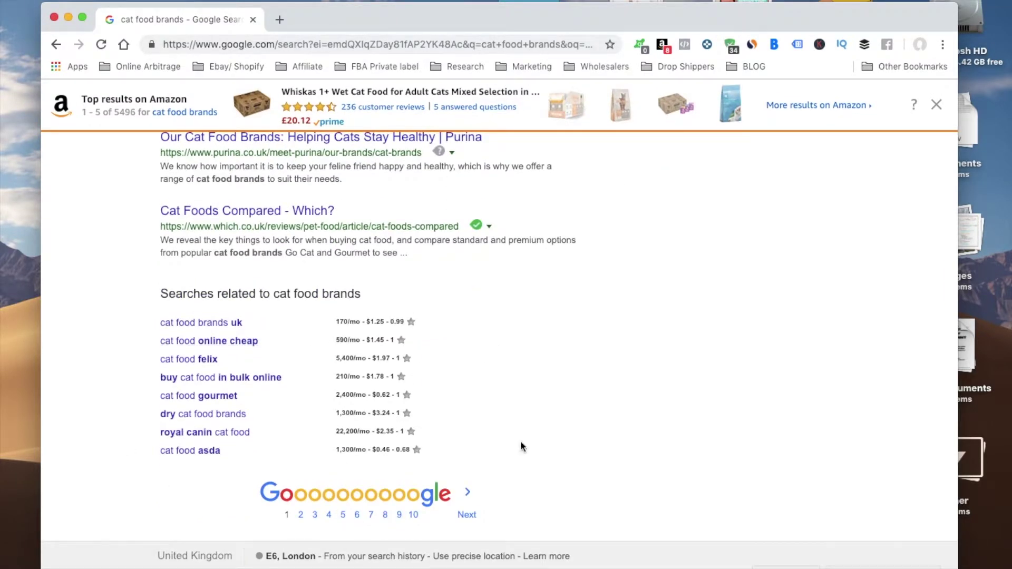
# - Compare the People Also Search For table with the Related Keywords table for "cat food brands"
pyautogui.scroll(15, 569, 250)
pyautogui.scroll(-10, 660, 279)
pyautogui.scroll(-3, 758, 368)
pyautogui.scroll(9, 738, 338)
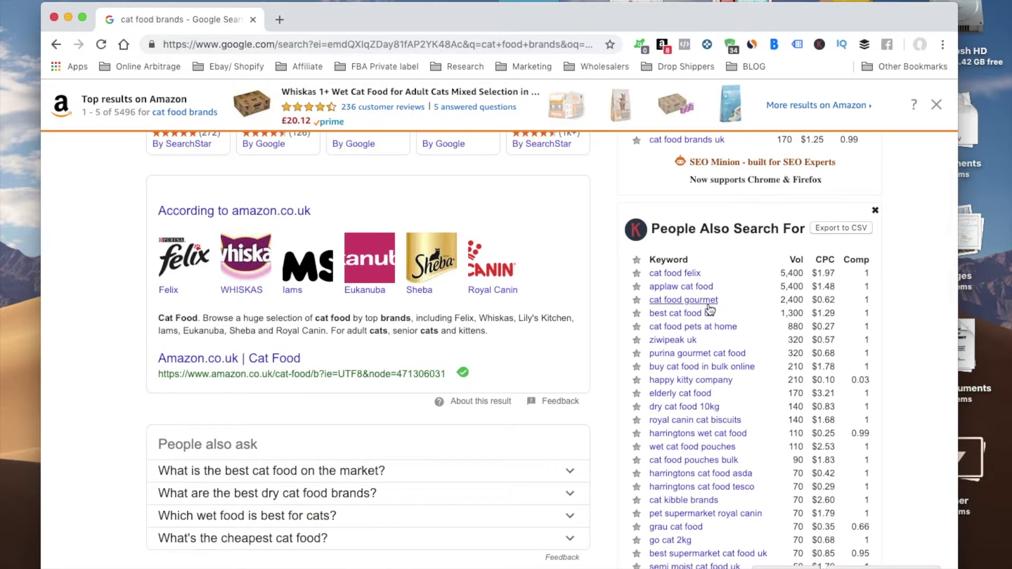
pyautogui.scroll(5, 710, 310)
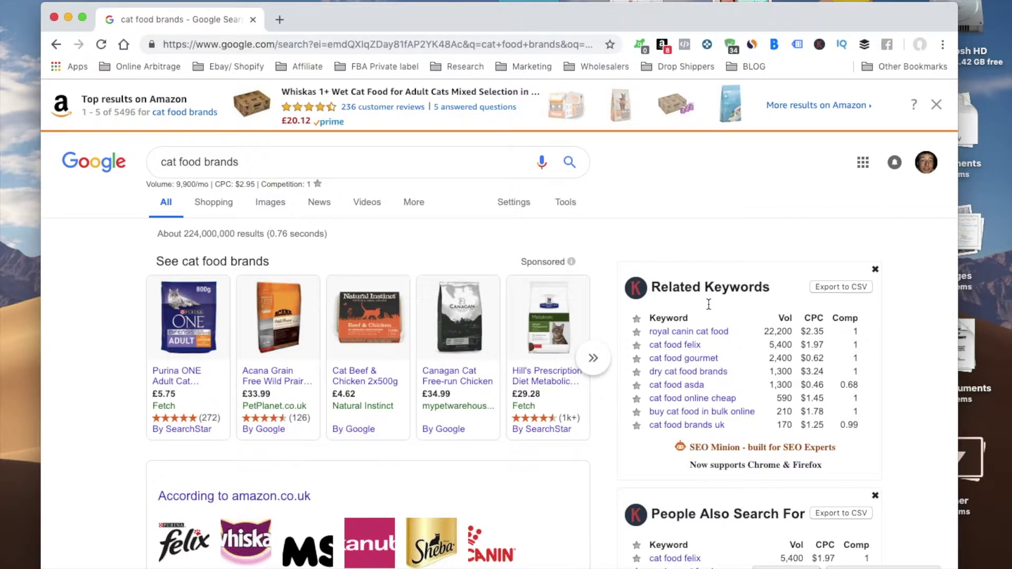
# - Close the Amazon top results banner and skim the full "cat food brands" results page
pyautogui.click(936, 105)
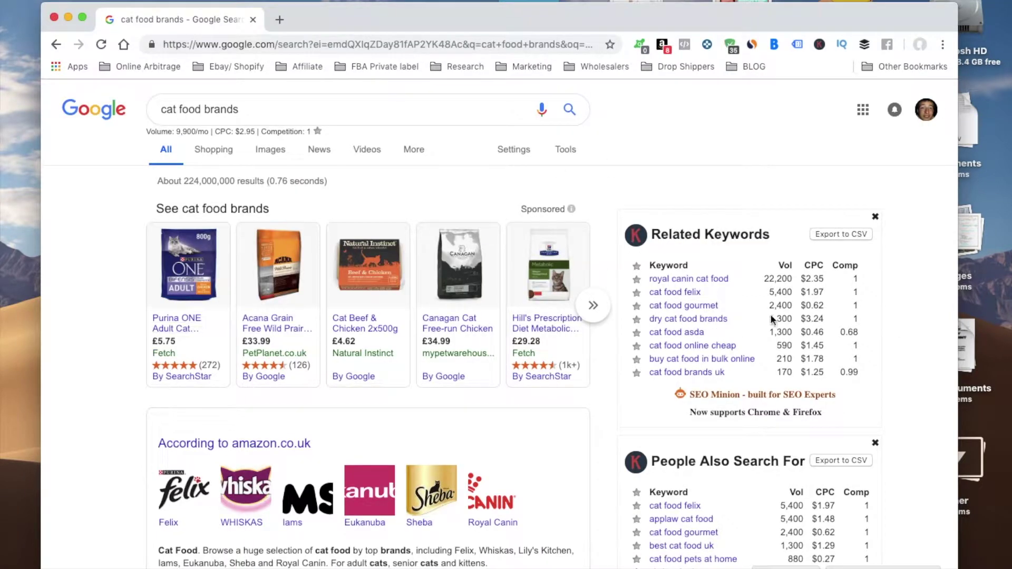
pyautogui.scroll(-20, 366, 141)
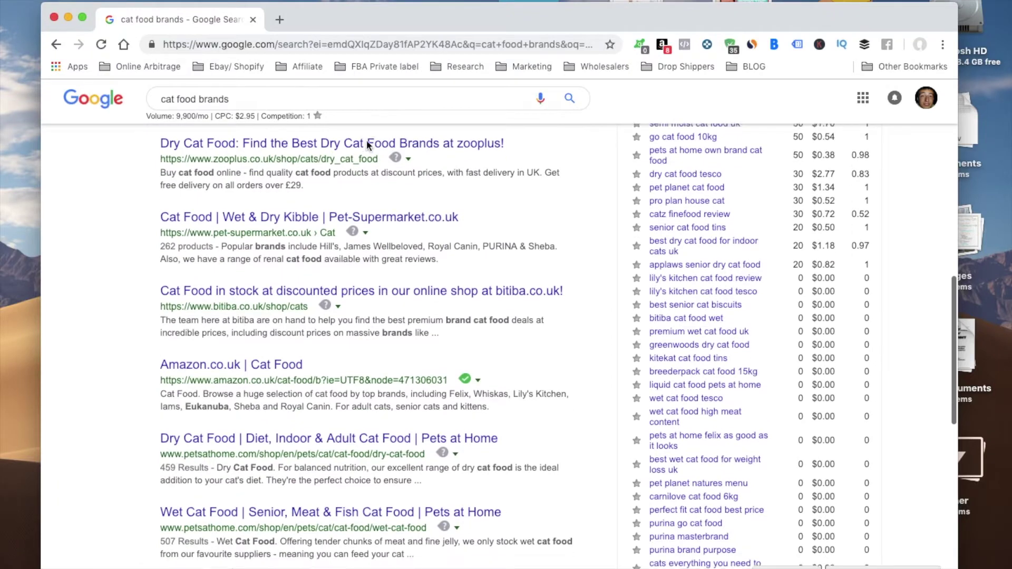
pyautogui.scroll(-5, 368, 146)
pyautogui.scroll(15, 368, 146)
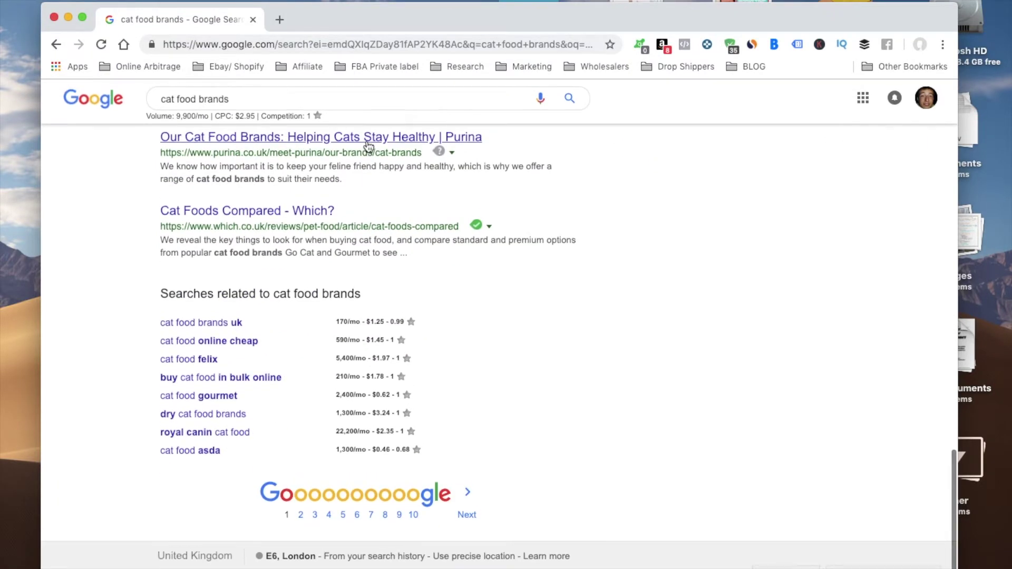
# - Search Google for "ubersuggest" in a new browser tab
pyautogui.click(279, 22)
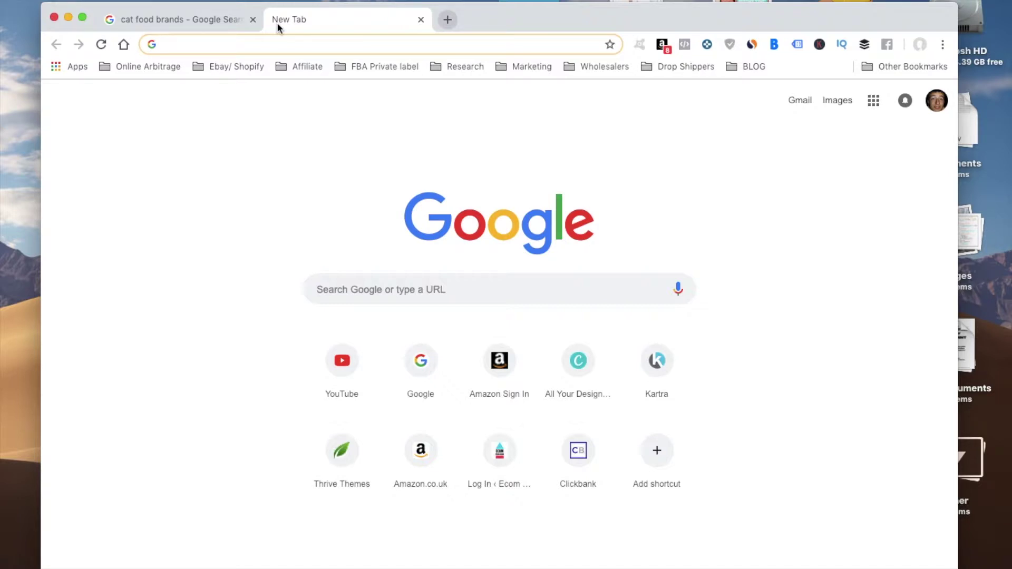
pyautogui.write('uber')
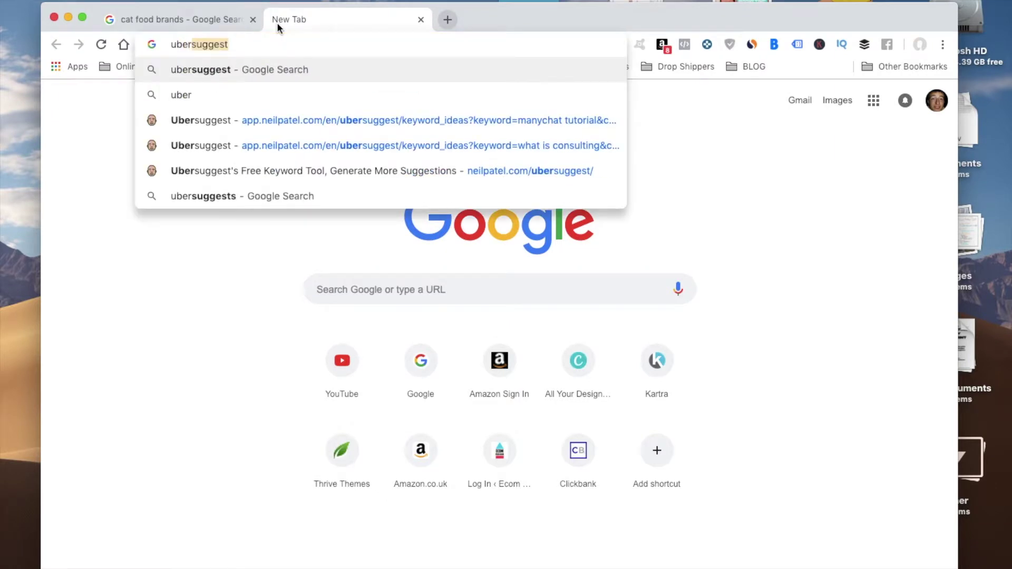
pyautogui.press('Return')
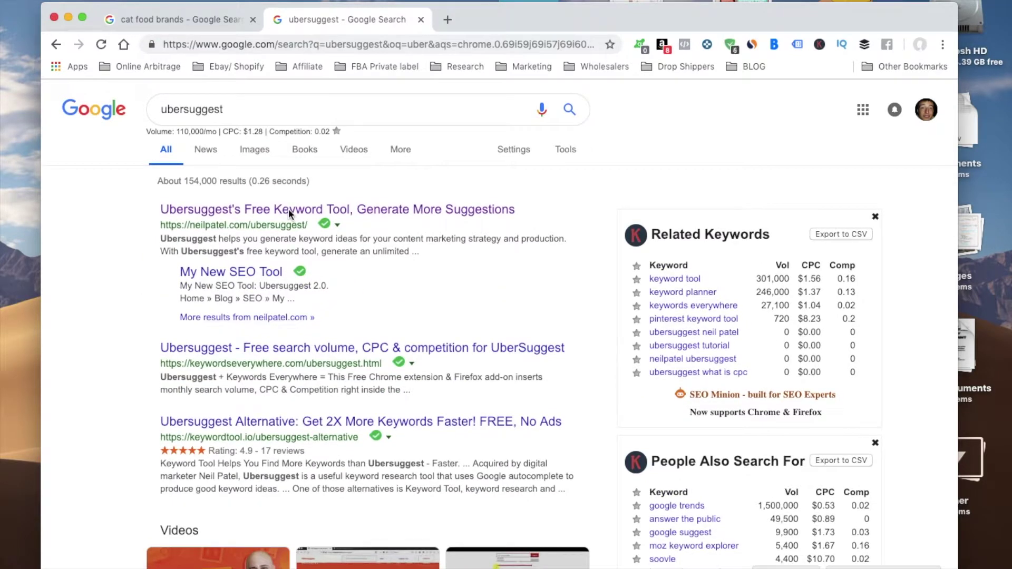
# - Open the Ubersuggest Free Keyword Tool result and skim the feature descriptions on its landing page
pyautogui.click(263, 212)
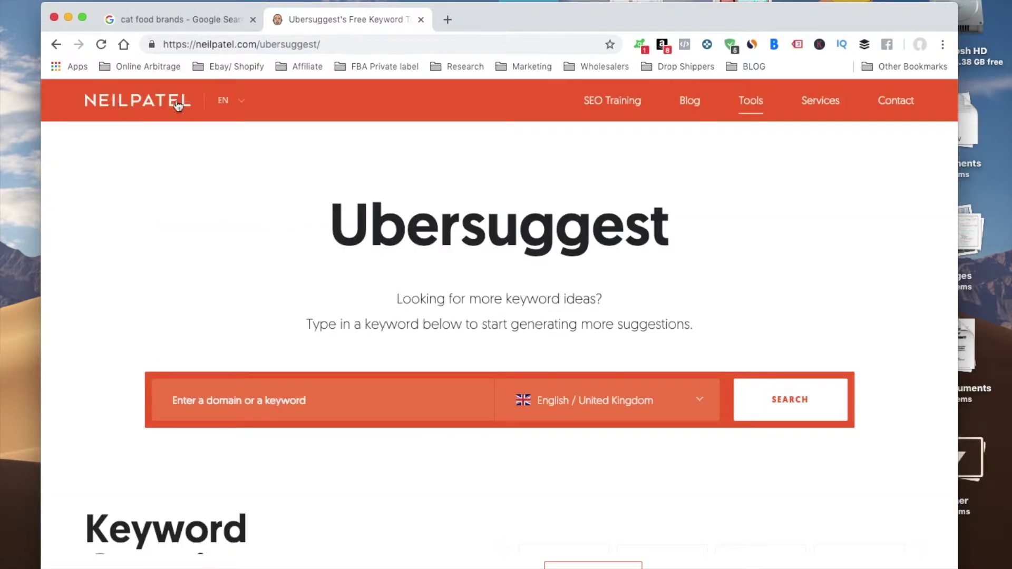
pyautogui.scroll(-7, 231, 407)
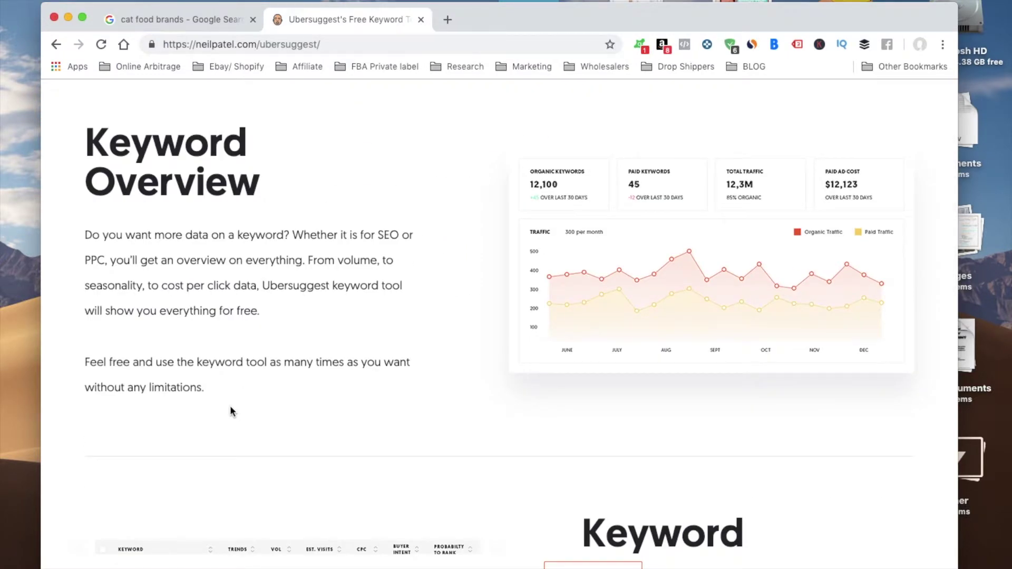
pyautogui.scroll(-8, 231, 407)
pyautogui.scroll(-2, 231, 411)
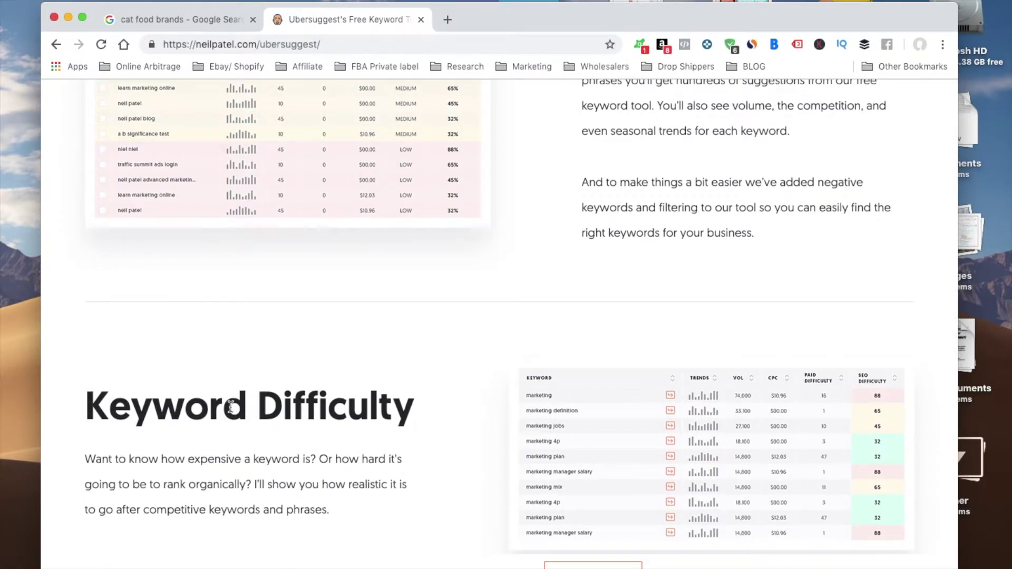
pyautogui.scroll(-10, 231, 407)
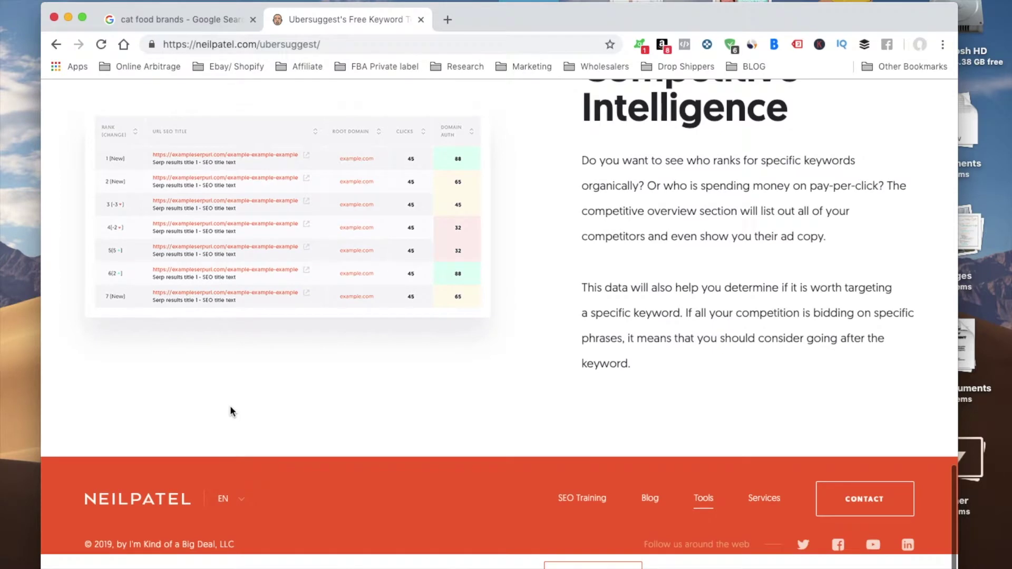
pyautogui.scroll(20, 232, 411)
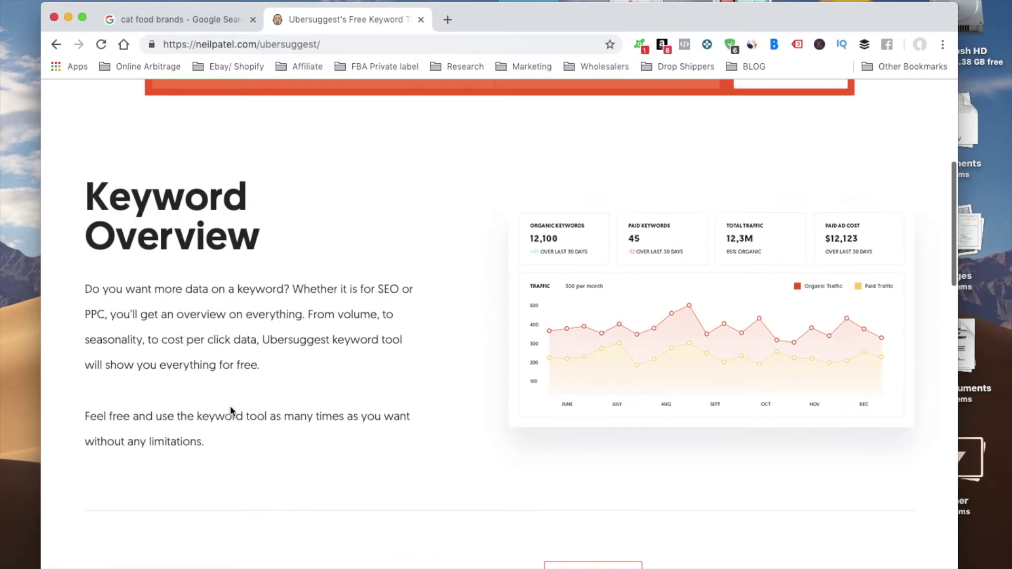
pyautogui.scroll(3, 230, 411)
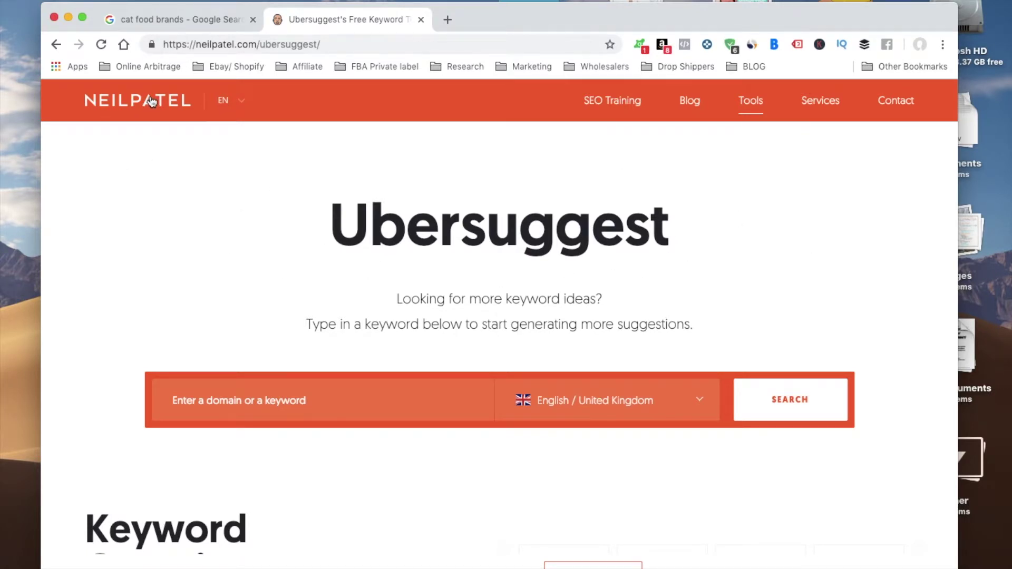
pyautogui.scroll(-5, 282, 294)
pyautogui.scroll(4, 283, 294)
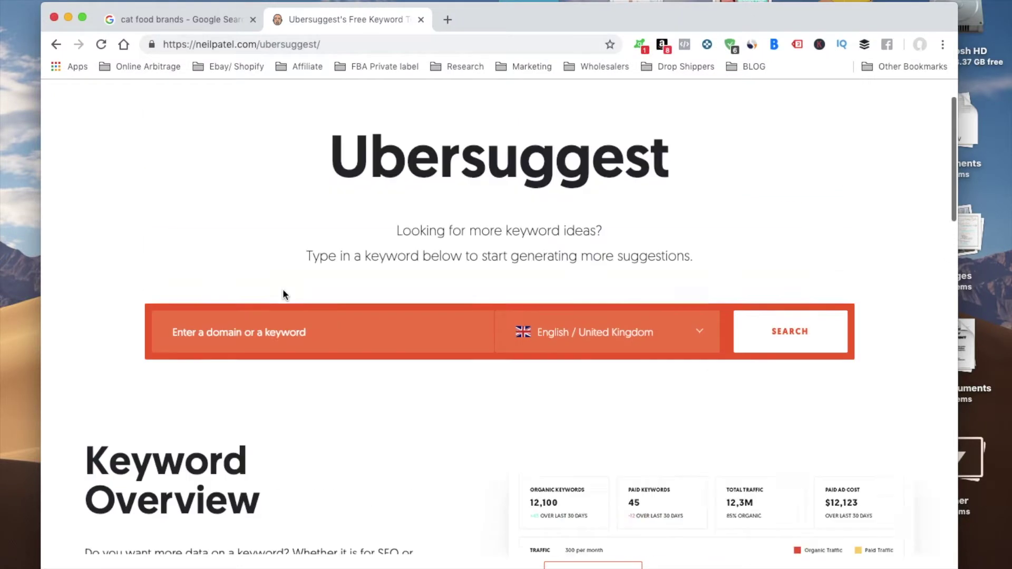
pyautogui.scroll(2, 283, 294)
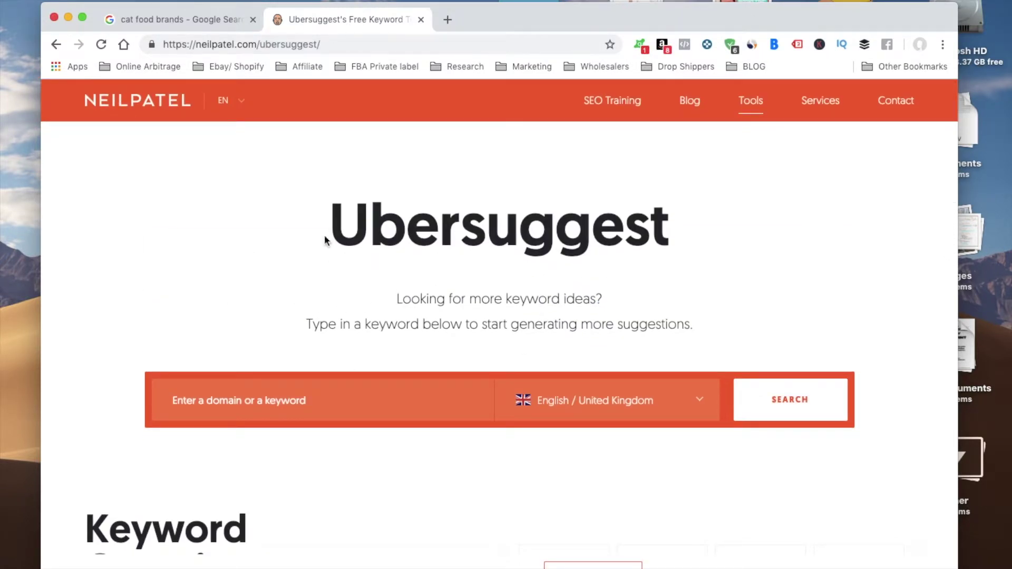
# - Search Ubersuggest for the keyword "cat food brands" with English / United Kingdom as the language and country
pyautogui.click(178, 24)
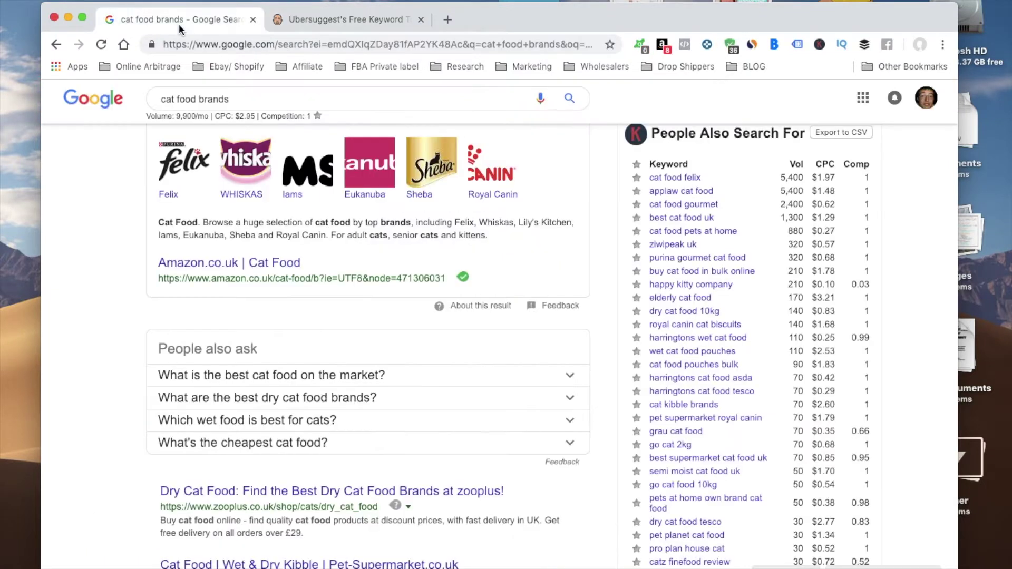
pyautogui.scroll(6, 385, 315)
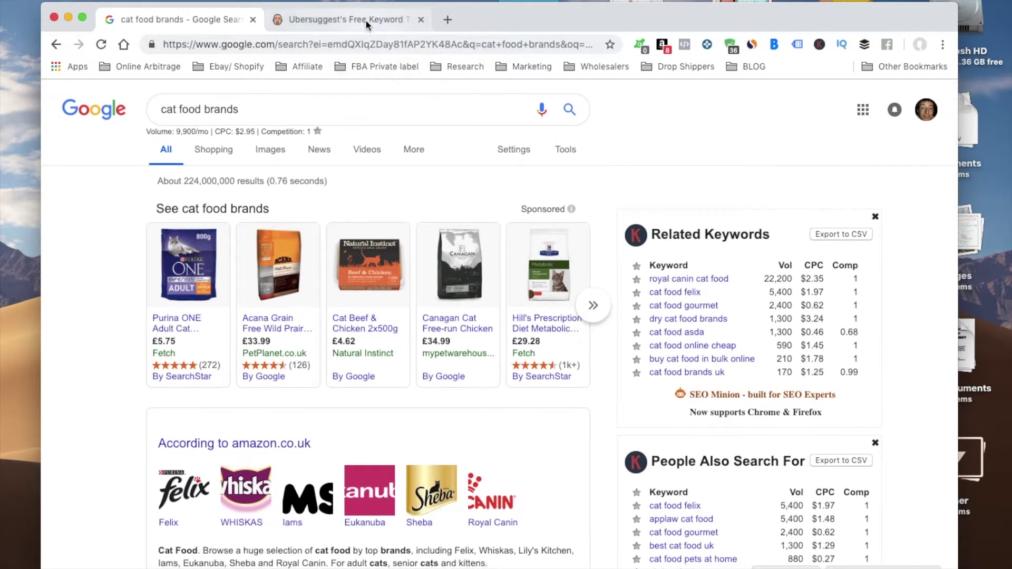
pyautogui.click(365, 20)
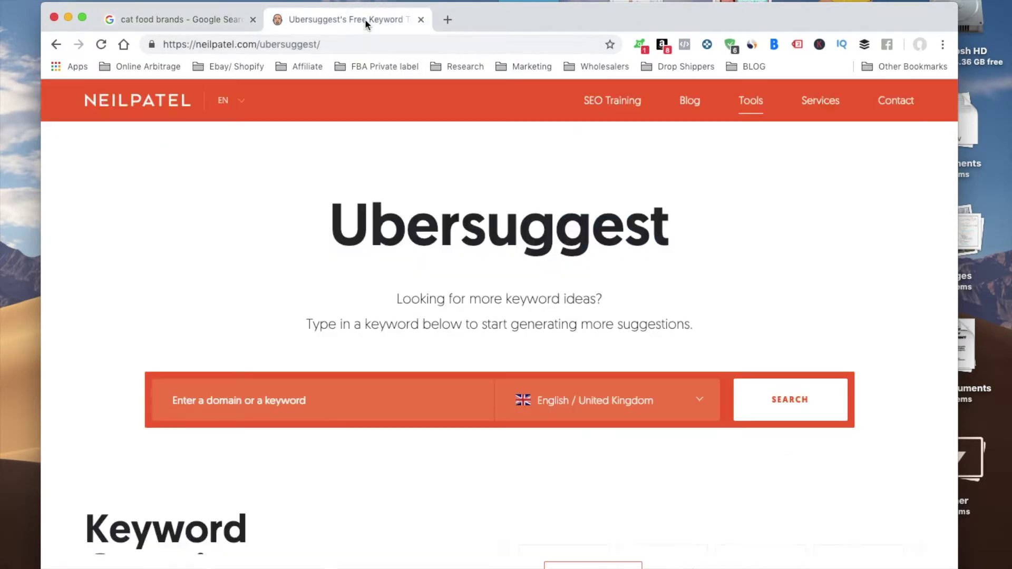
pyautogui.click(313, 404)
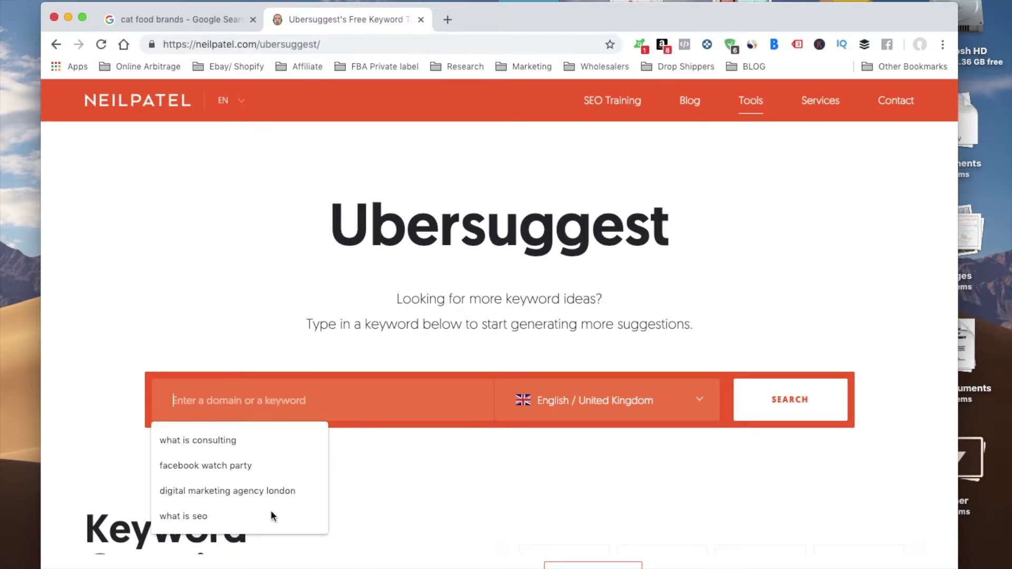
pyautogui.click(232, 283)
pyautogui.click(244, 398)
pyautogui.write('cat food brands')
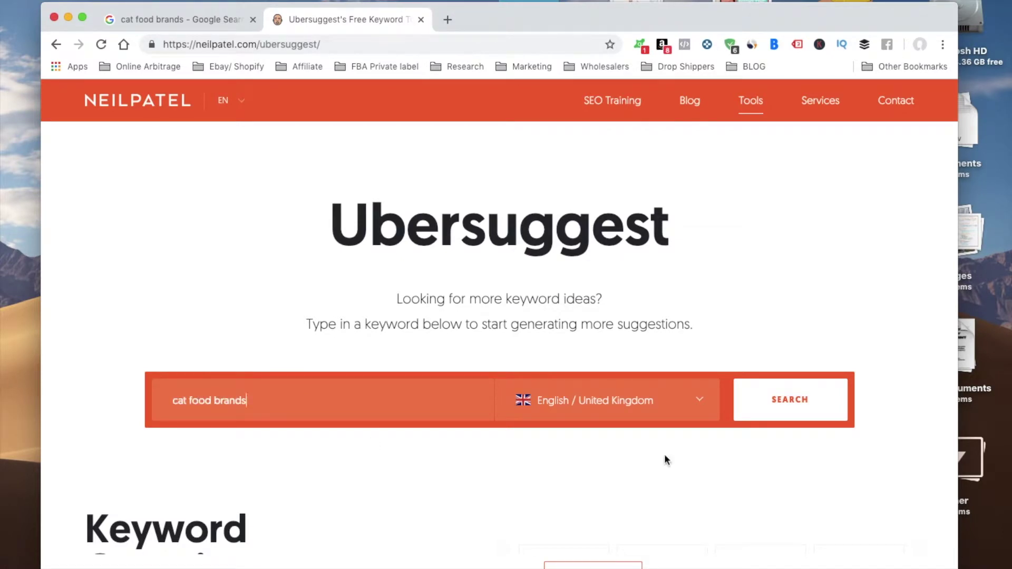
pyautogui.click(794, 399)
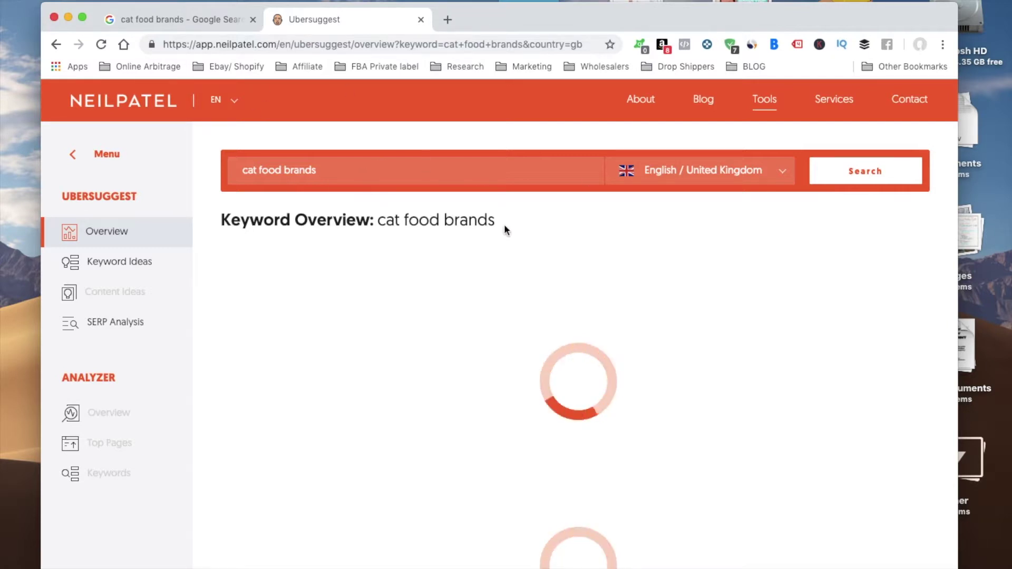
# - Compare the SERP Analysis table in the "cat food brands" keyword overview with the Google results for the same keyword
pyautogui.scroll(-3, 504, 223)
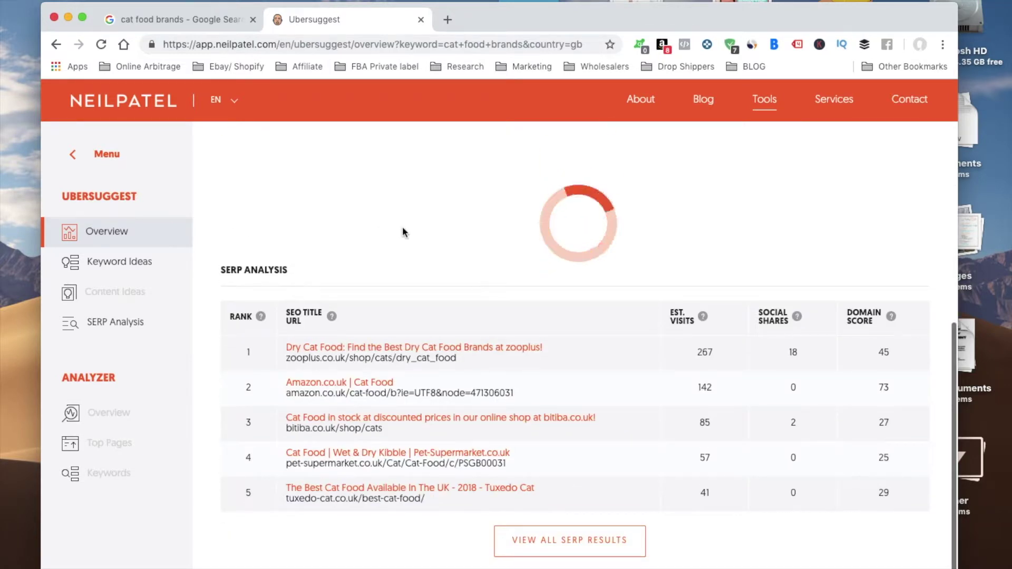
pyautogui.scroll(3, 412, 233)
pyautogui.scroll(-3, 413, 239)
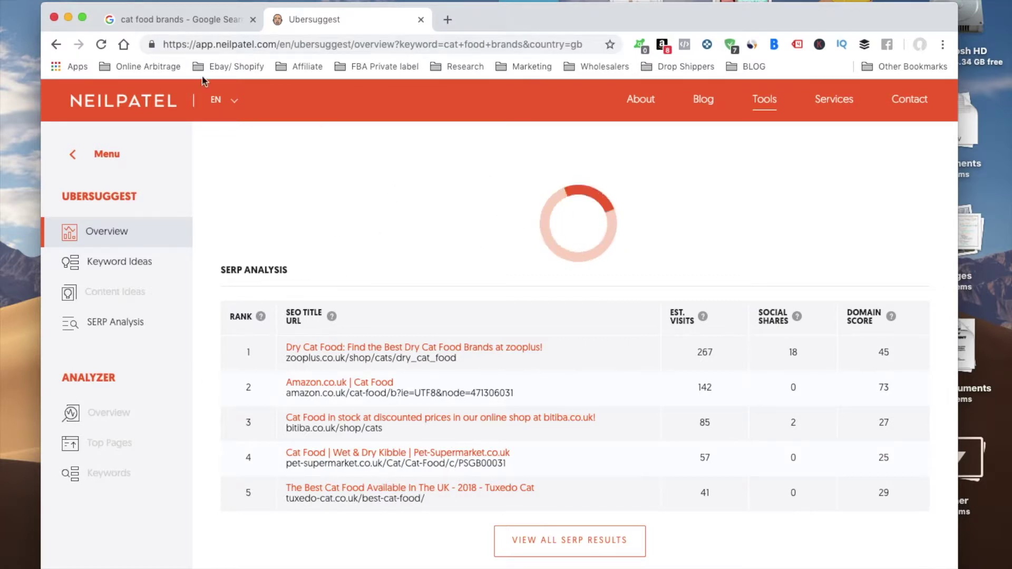
pyautogui.click(173, 17)
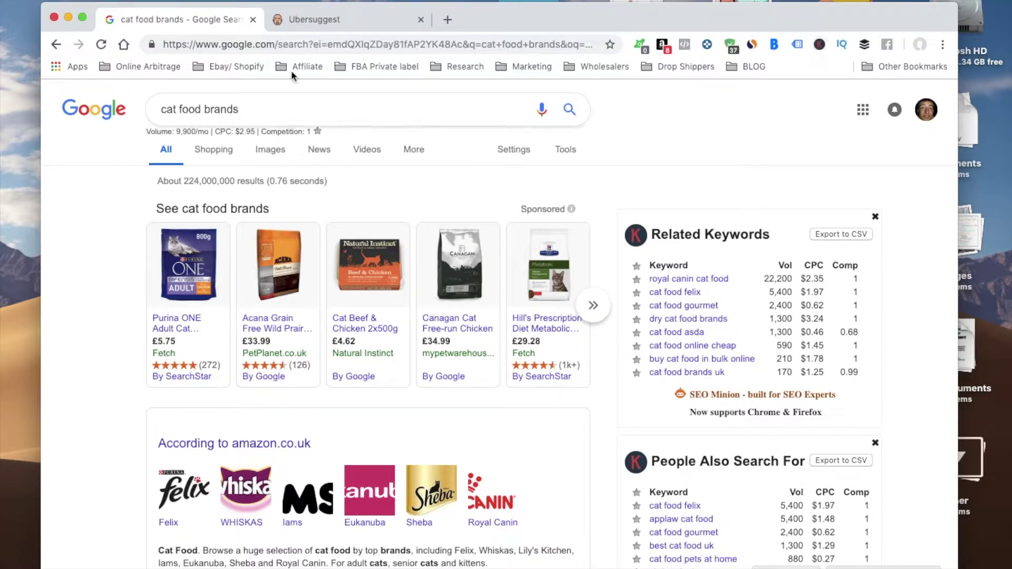
pyautogui.click(335, 15)
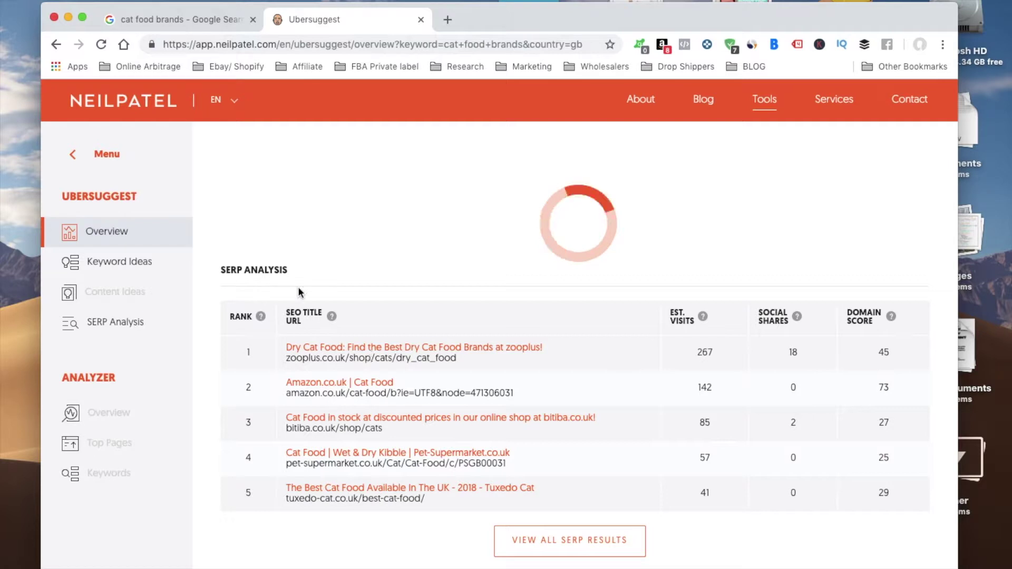
pyautogui.click(165, 15)
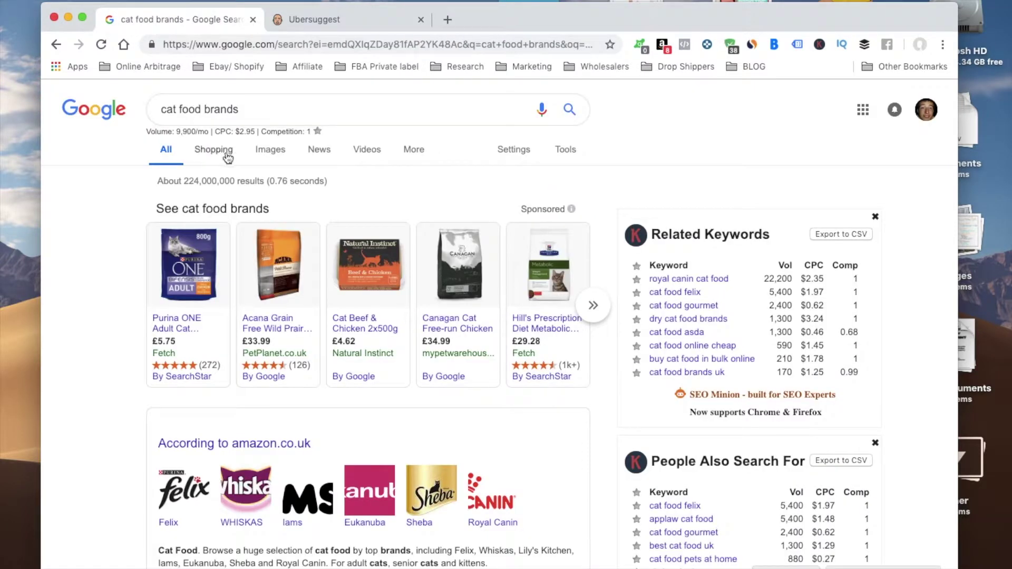
pyautogui.click(368, 19)
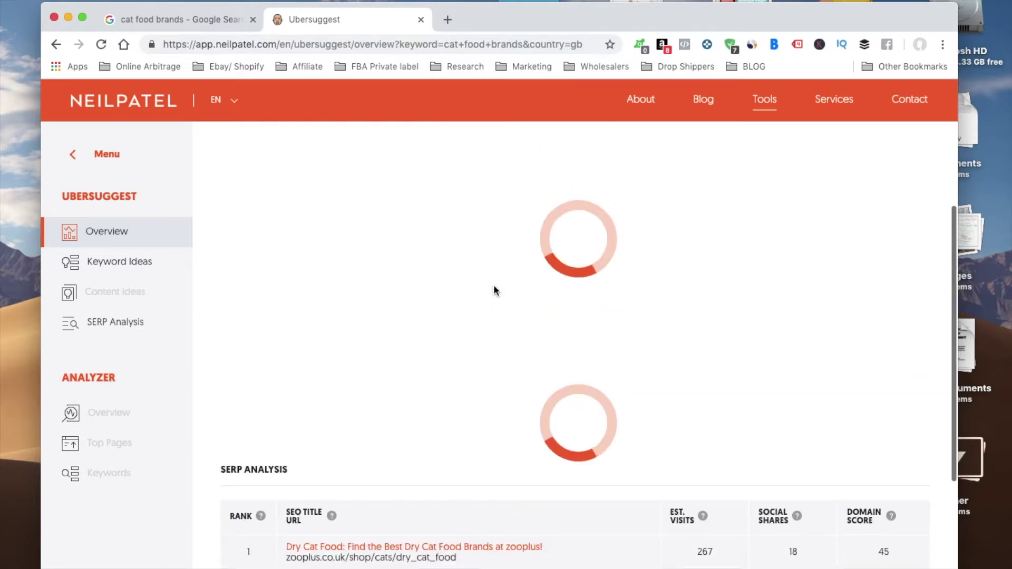
pyautogui.scroll(-3, 493, 290)
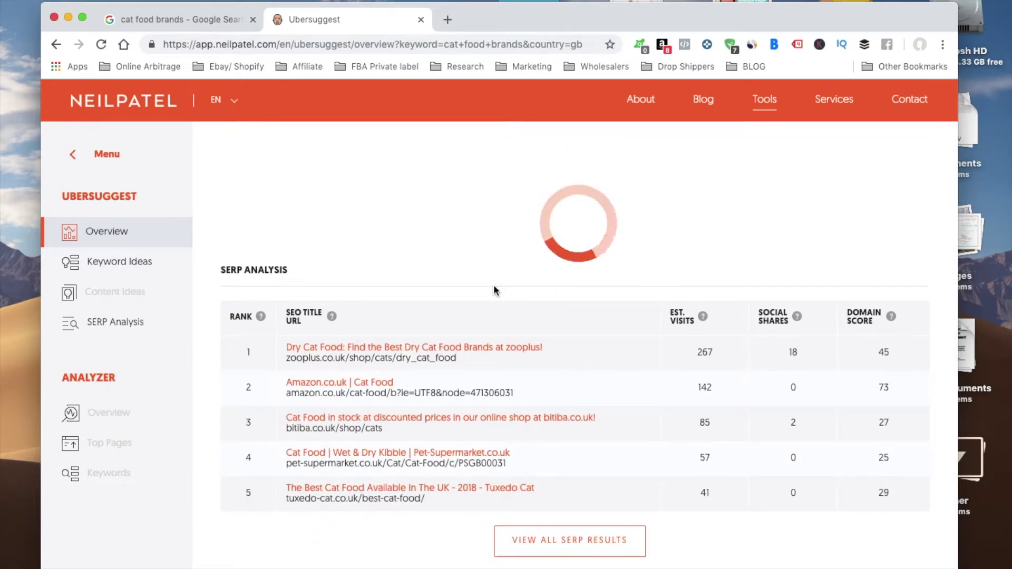
pyautogui.scroll(4, 452, 232)
pyautogui.scroll(3, 451, 226)
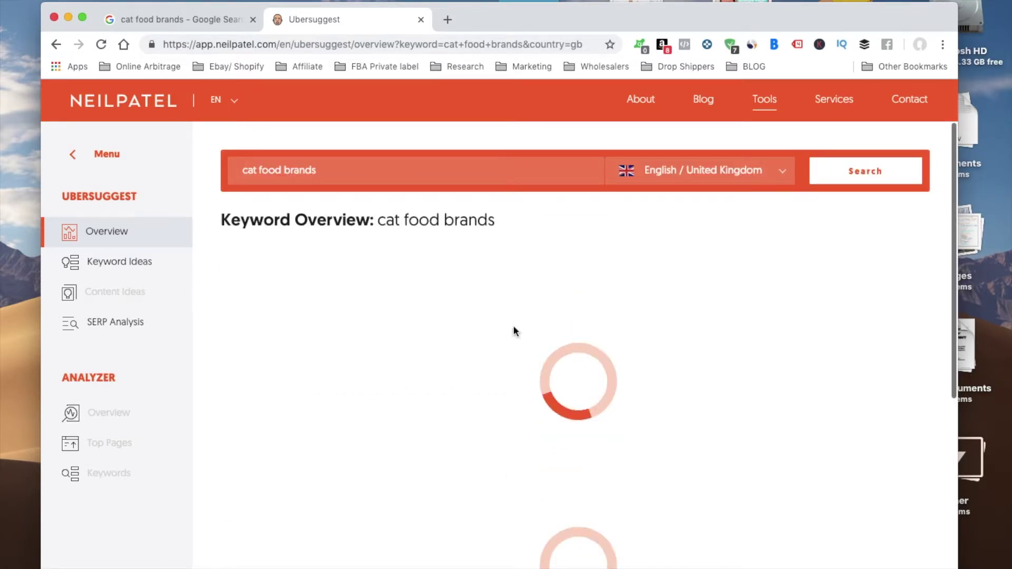
pyautogui.scroll(-3, 513, 325)
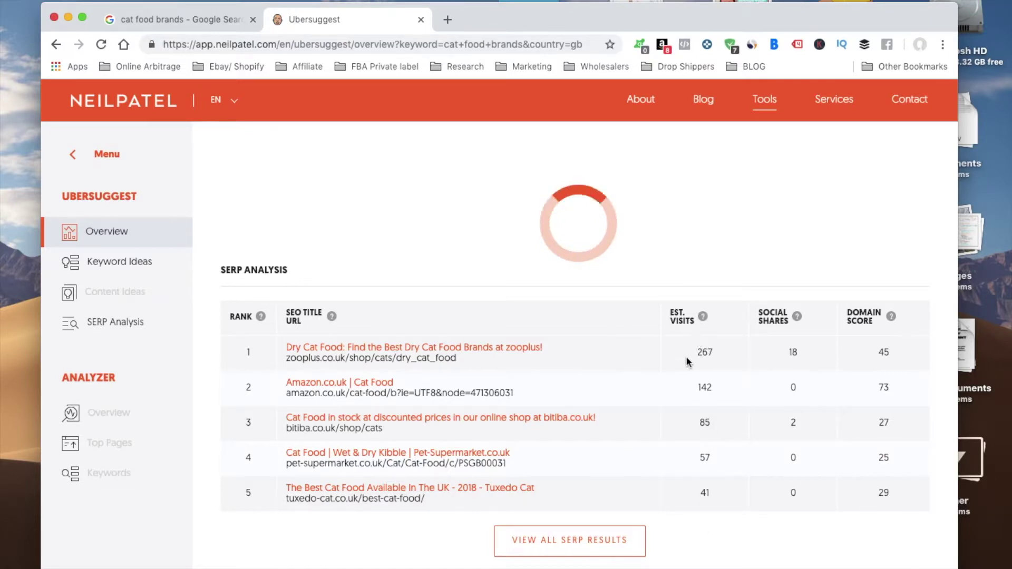
# - Show all SERP results for "cat food brands" and open the first-ranked zooplus listing in a new browser tab
pyautogui.click(570, 541)
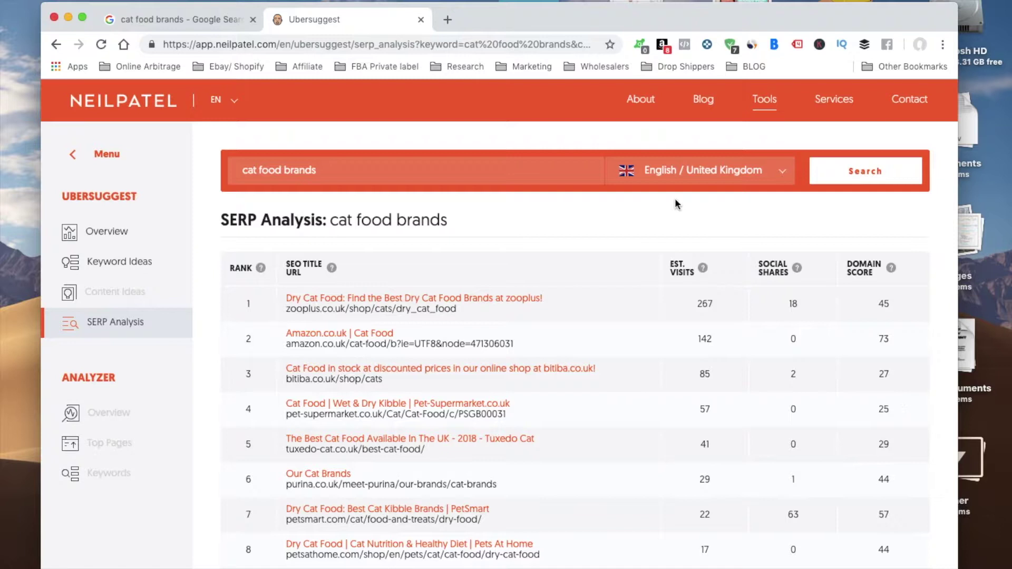
pyautogui.moveTo(707, 271)
pyautogui.moveTo(799, 272)
pyautogui.keyDown('super'); pyautogui.click(406, 301); pyautogui.keyUp('super')
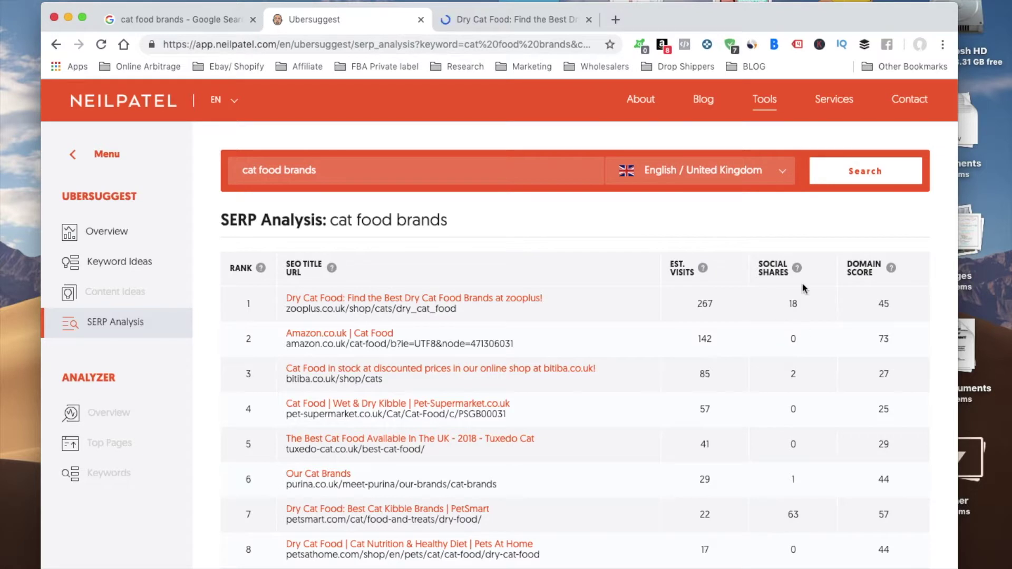
# - Examine the domain scores and social shares of the pages ranking for "cat food brands", from the first-ranked listings down into the forties
pyautogui.moveTo(891, 271)
pyautogui.scroll(-4, 820, 332)
pyautogui.scroll(-4, 896, 398)
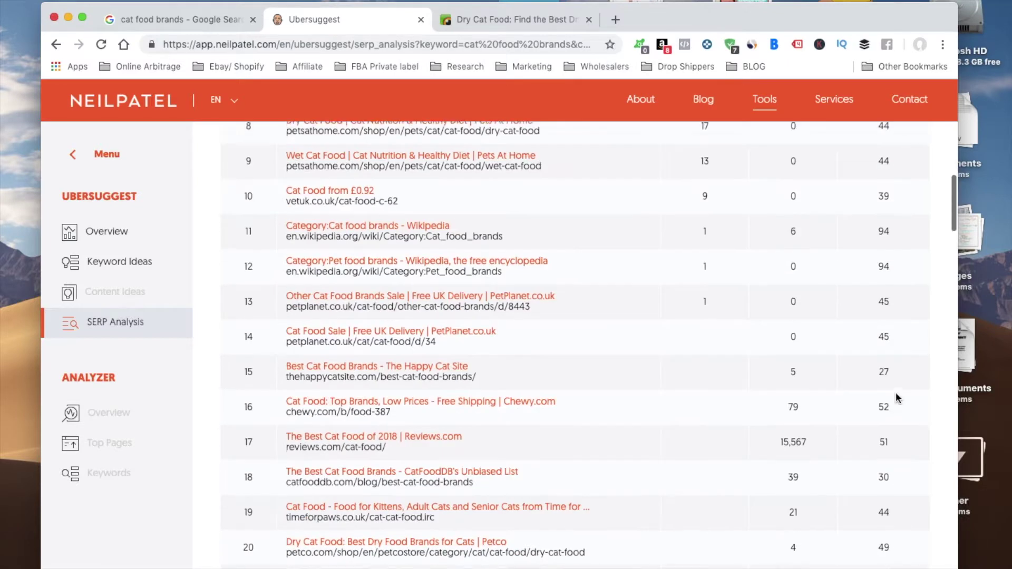
pyautogui.scroll(8, 896, 380)
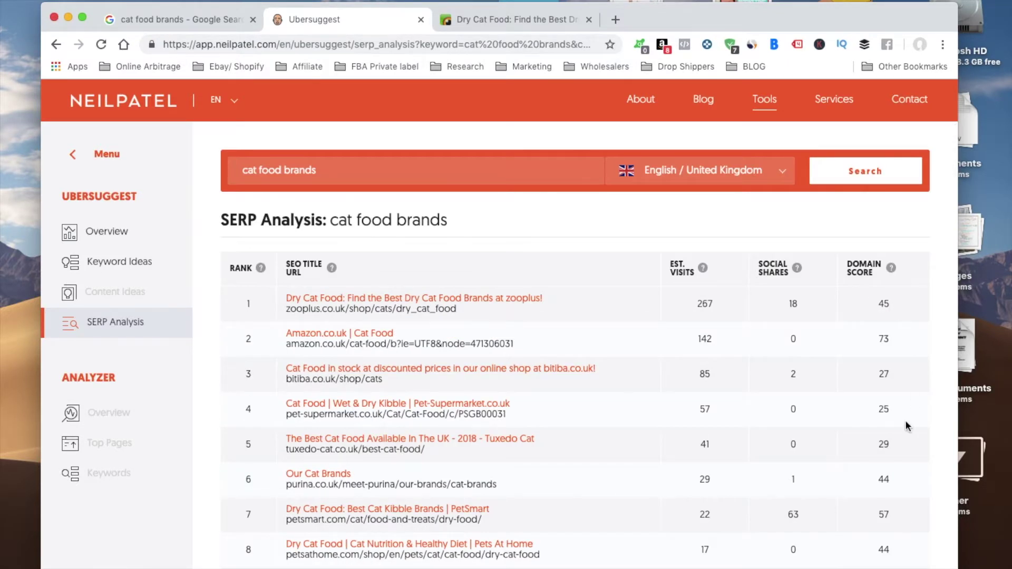
pyautogui.scroll(-15, 906, 423)
pyautogui.scroll(-3, 906, 426)
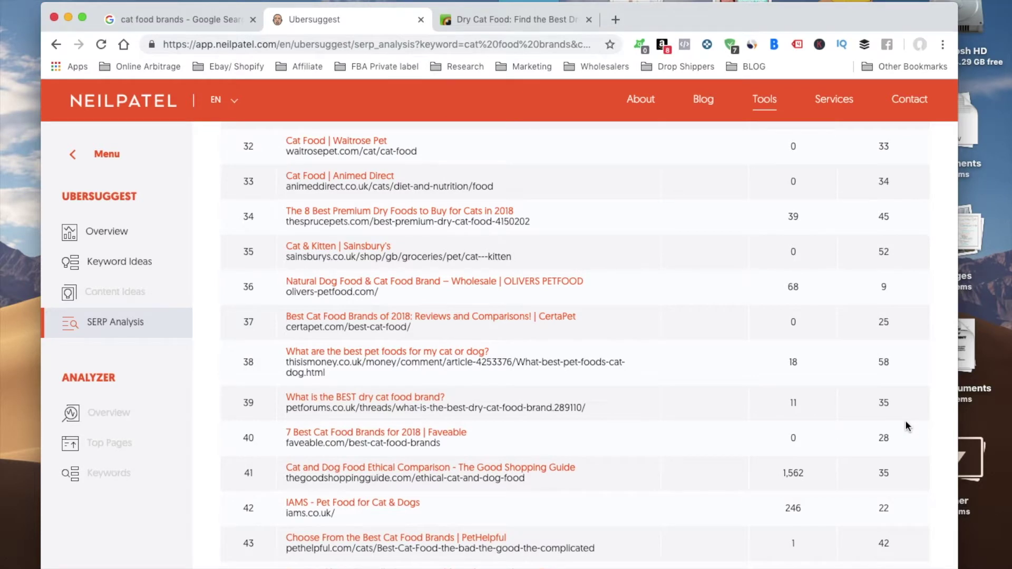
pyautogui.scroll(-3, 906, 420)
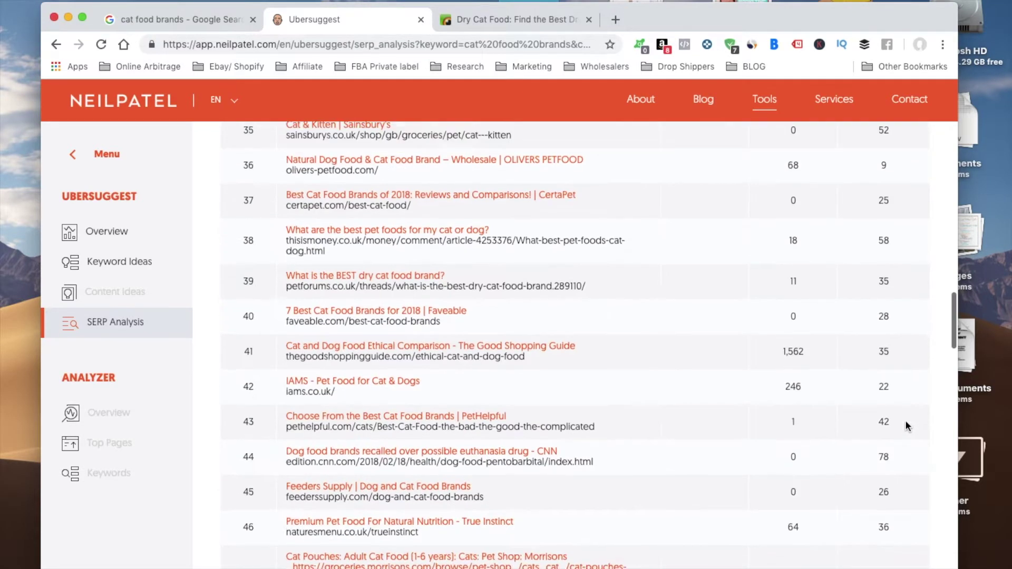
pyautogui.scroll(4, 905, 419)
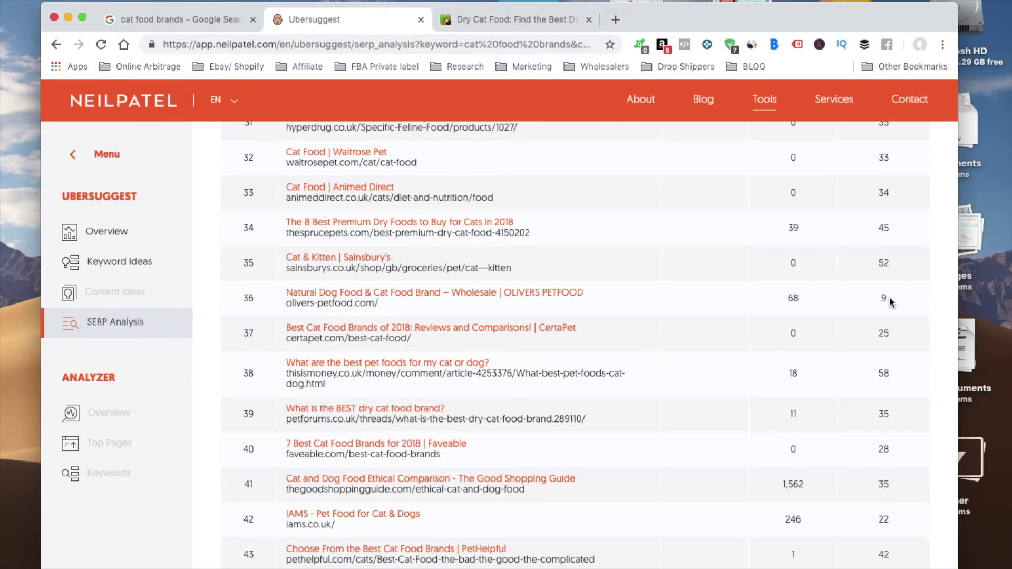
pyautogui.scroll(-3, 894, 332)
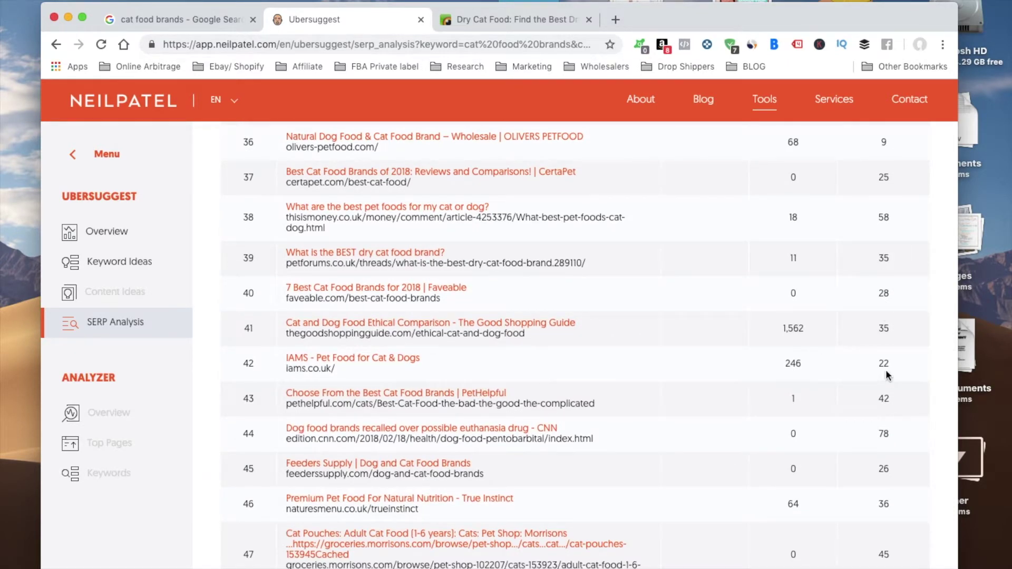
pyautogui.scroll(20, 891, 257)
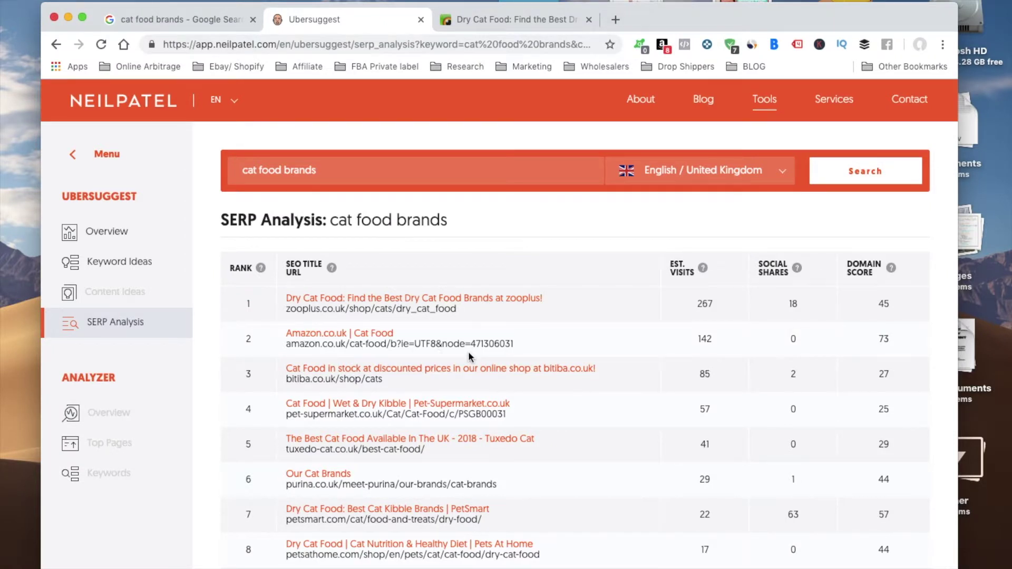
pyautogui.scroll(-5, 585, 305)
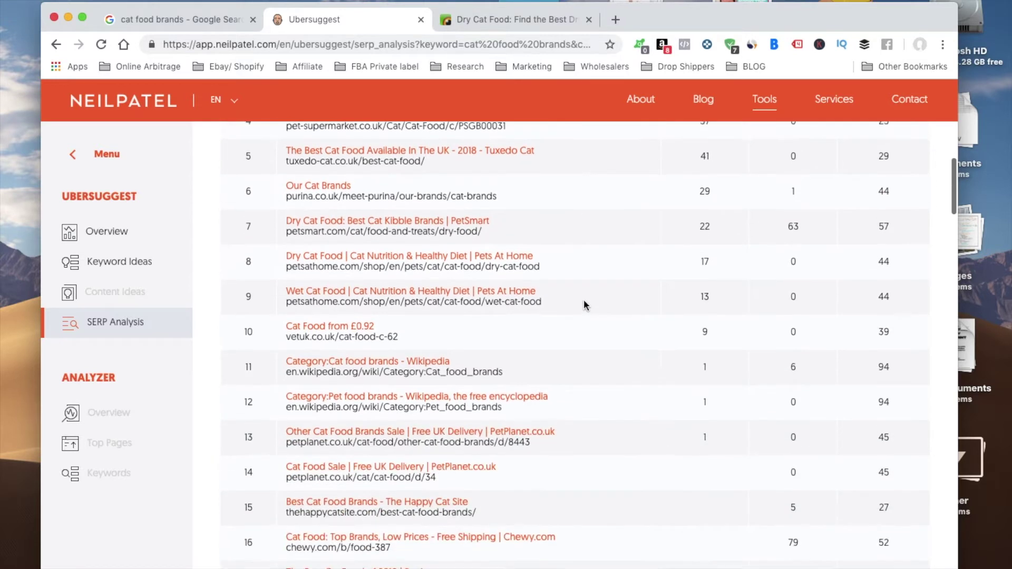
pyautogui.scroll(5, 648, 301)
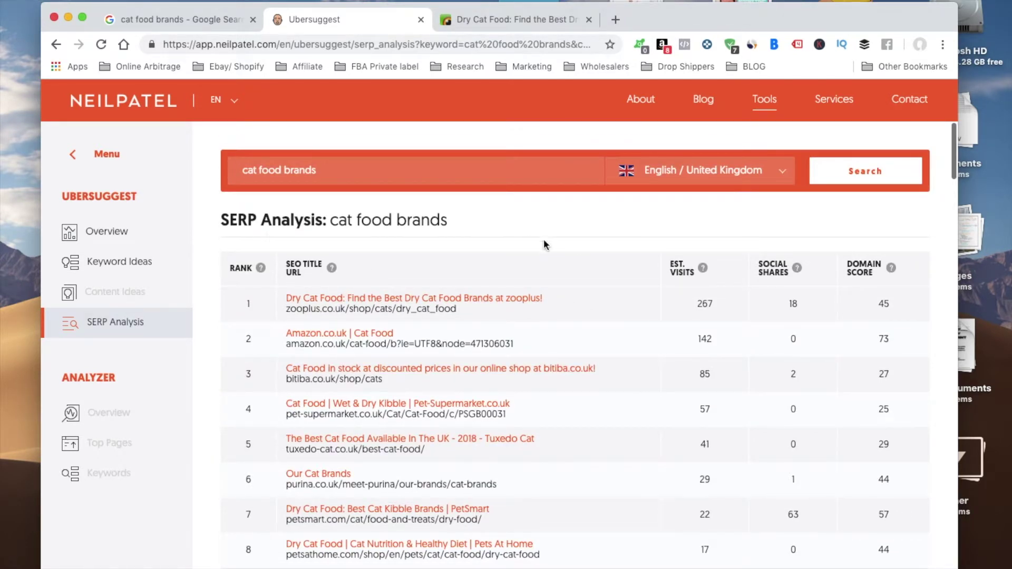
pyautogui.scroll(-4, 545, 244)
pyautogui.scroll(4, 545, 243)
pyautogui.scroll(-7, 545, 244)
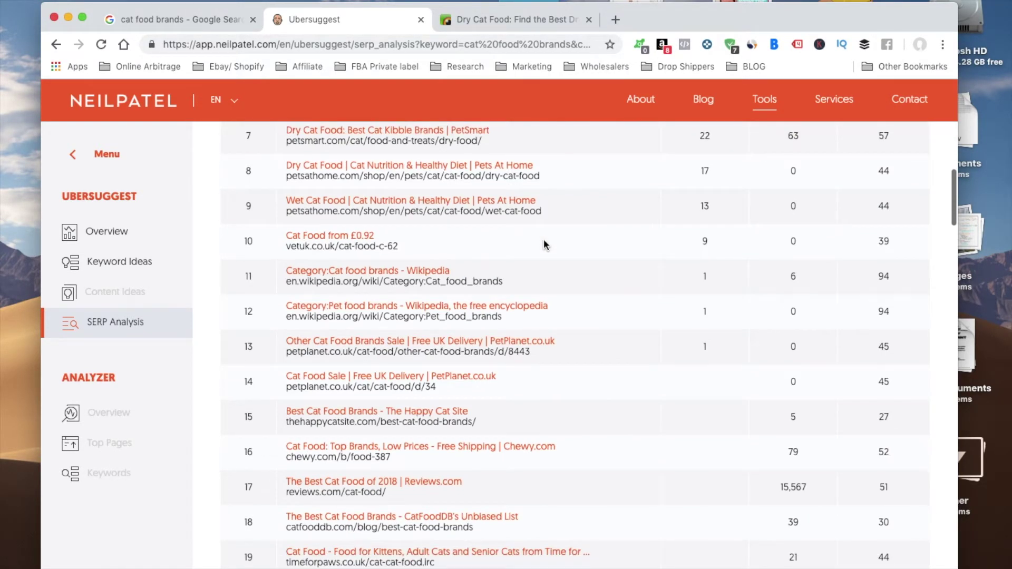
# - Review the titles, estimated visits and domain scores of the top twenty or so pages in the "cat food brands" SERP analysis
pyautogui.scroll(1, 545, 244)
pyautogui.scroll(3, 545, 244)
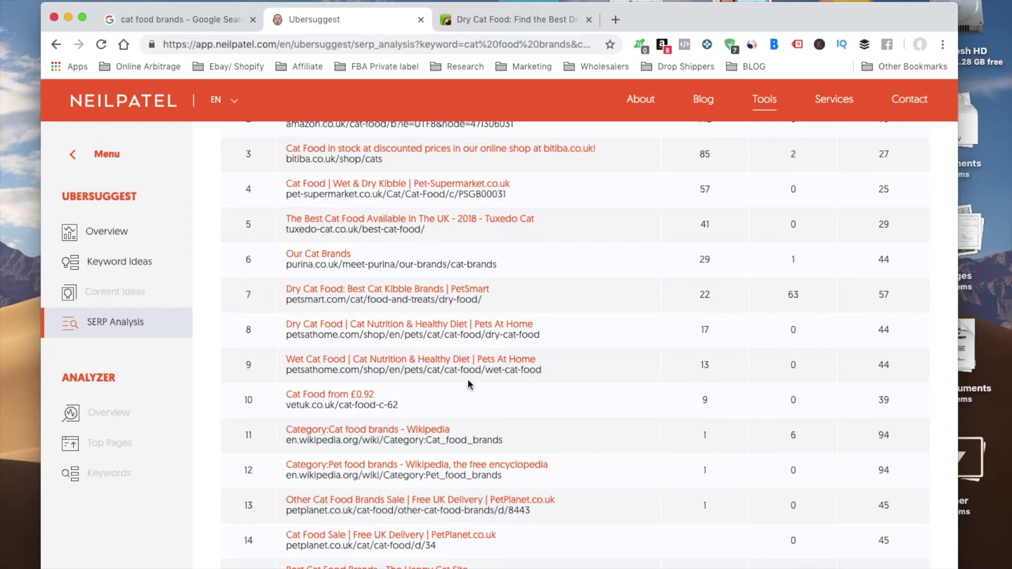
pyautogui.scroll(5, 482, 268)
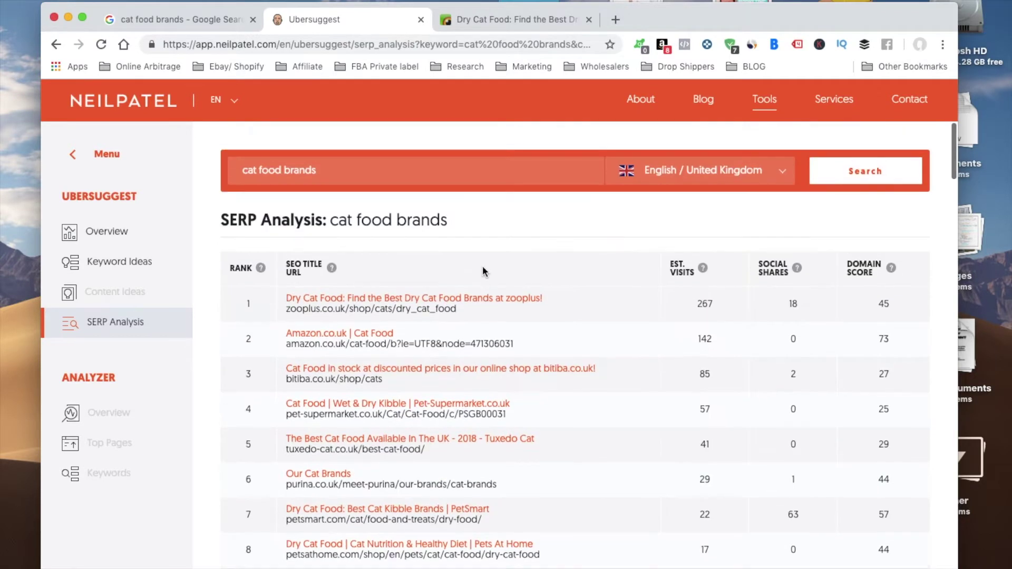
pyautogui.scroll(-7, 483, 268)
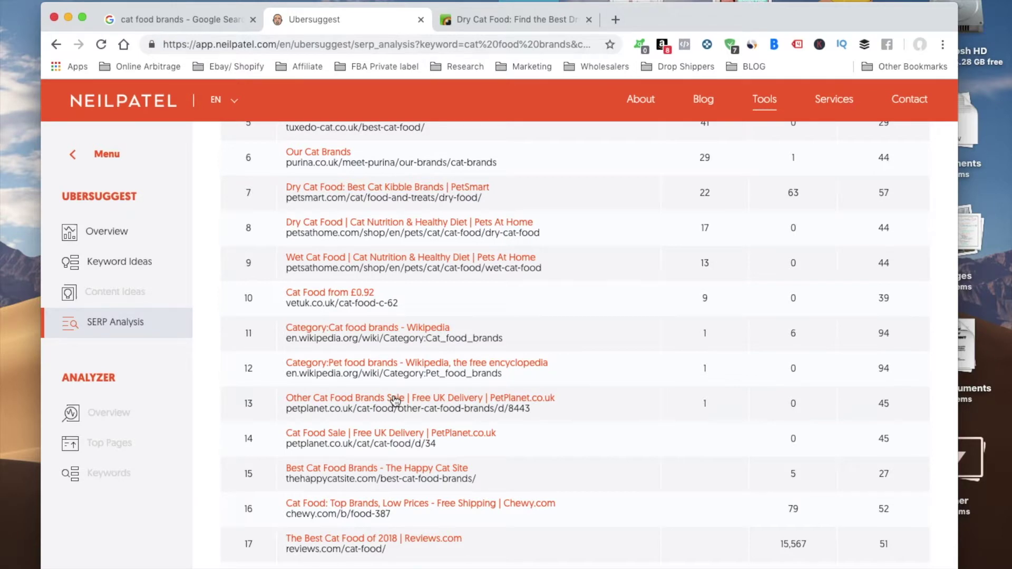
pyautogui.scroll(6, 410, 229)
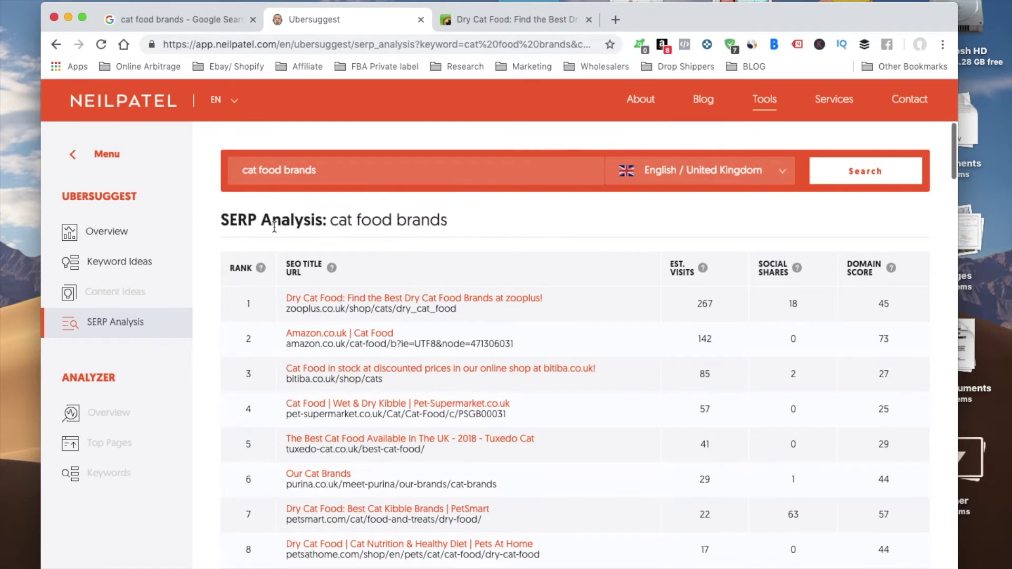
pyautogui.scroll(-8, 345, 229)
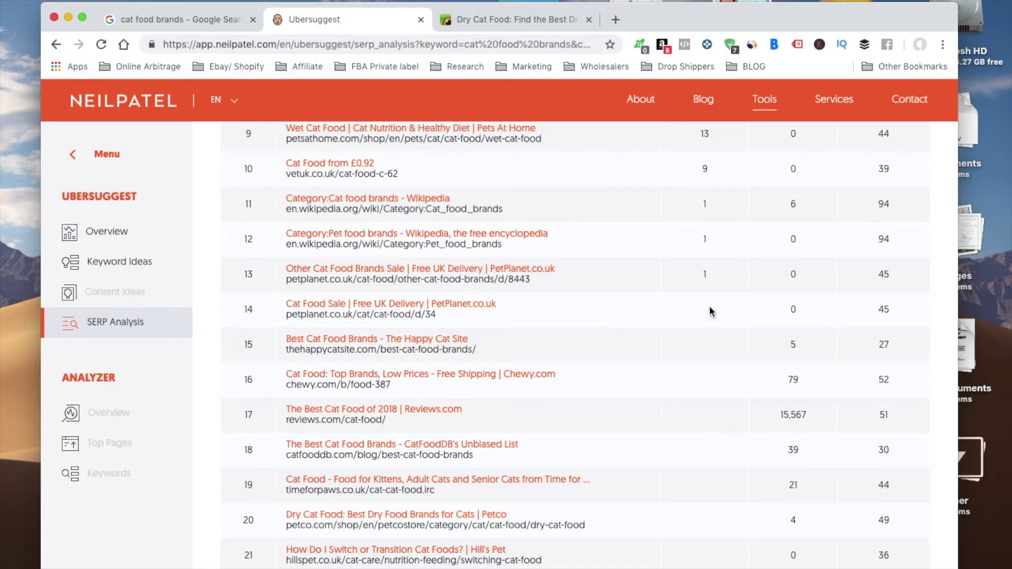
pyautogui.scroll(3, 696, 420)
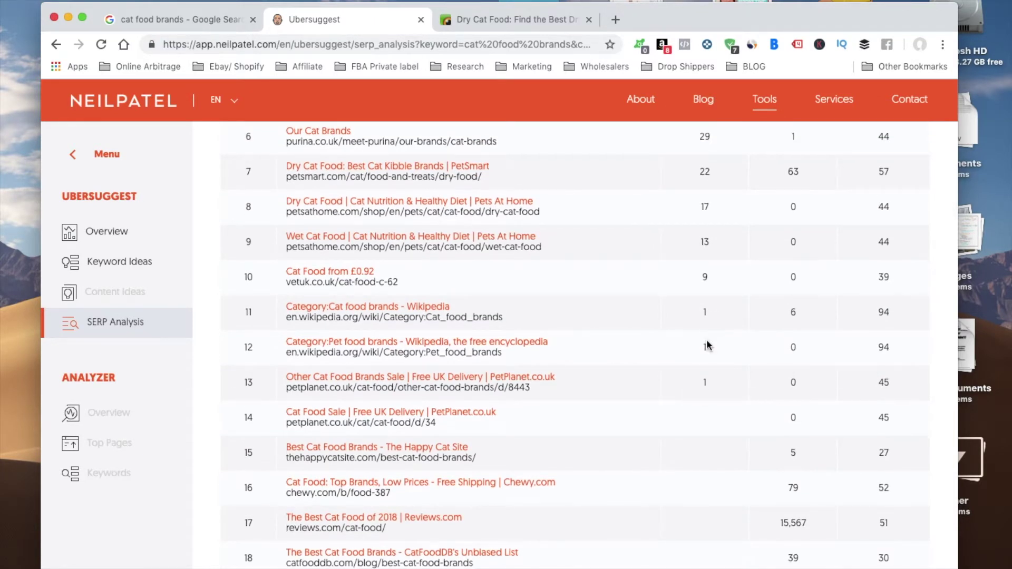
pyautogui.scroll(5, 705, 384)
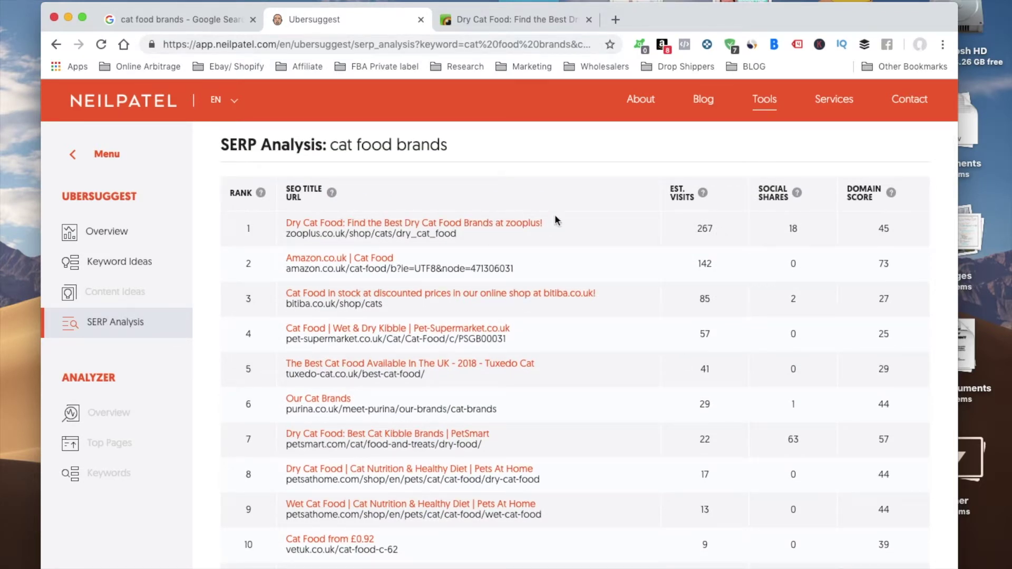
pyautogui.scroll(2, 595, 231)
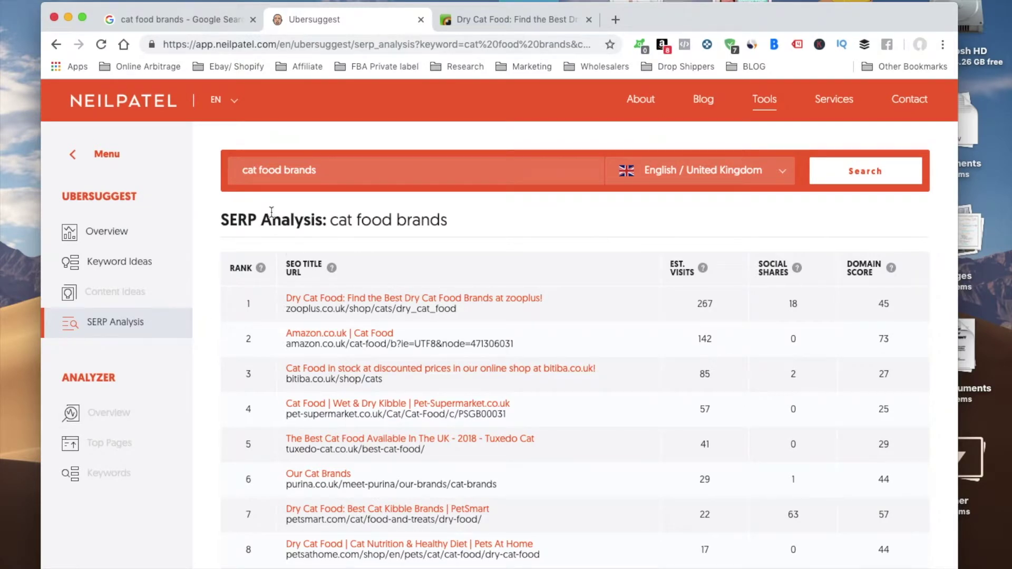
# - Open the keyword ideas for "cat food brands" and check the Google SERP list in its keyword overview
pyautogui.click(120, 268)
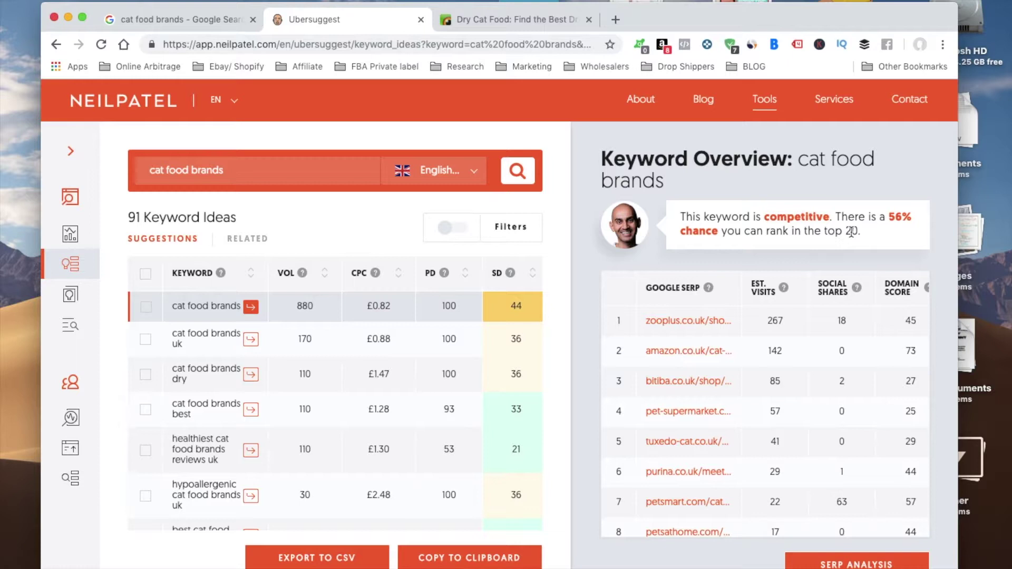
pyautogui.scroll(-5, 722, 379)
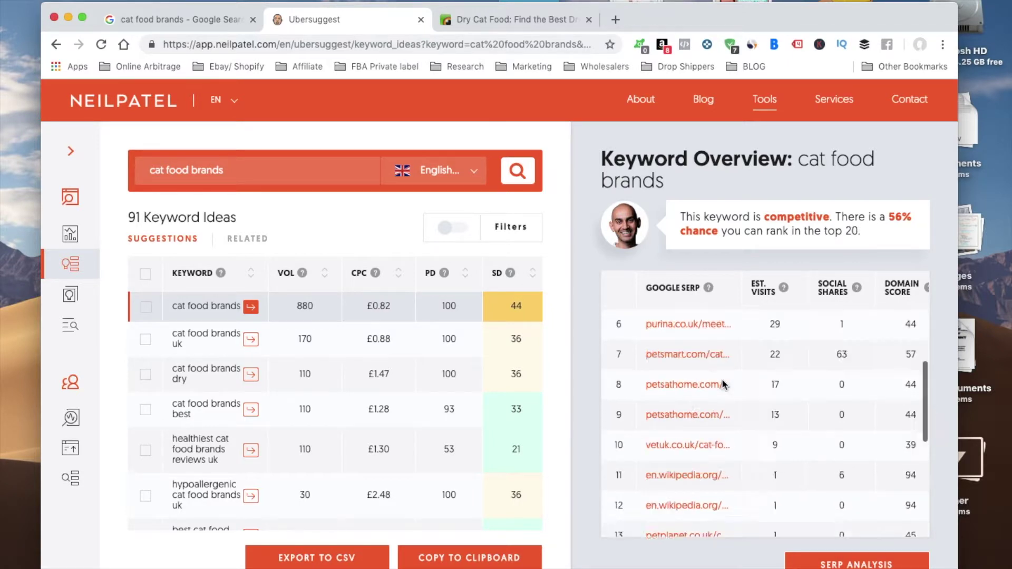
pyautogui.scroll(-3, 722, 378)
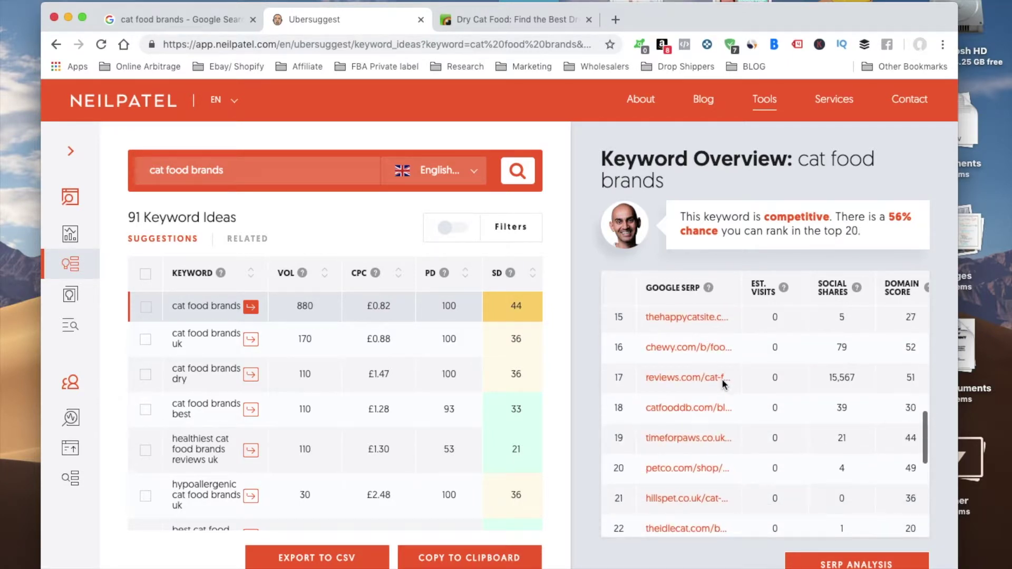
pyautogui.scroll(10, 723, 379)
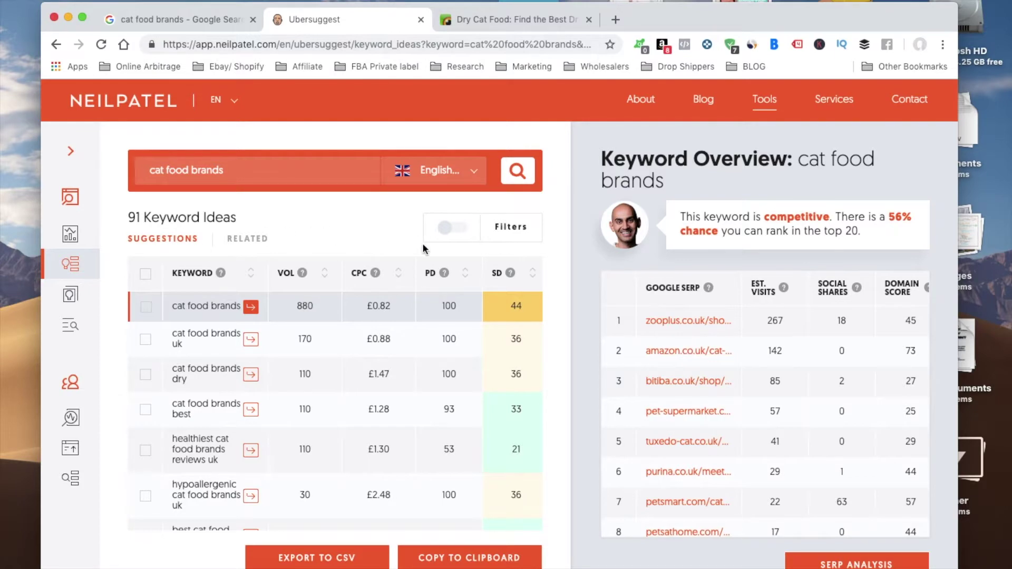
# - Examine the suggested keywords for "cat food brands" by search volume, CPC, paid difficulty and SEO difficulty
pyautogui.moveTo(511, 277)
pyautogui.scroll(-15, 271, 374)
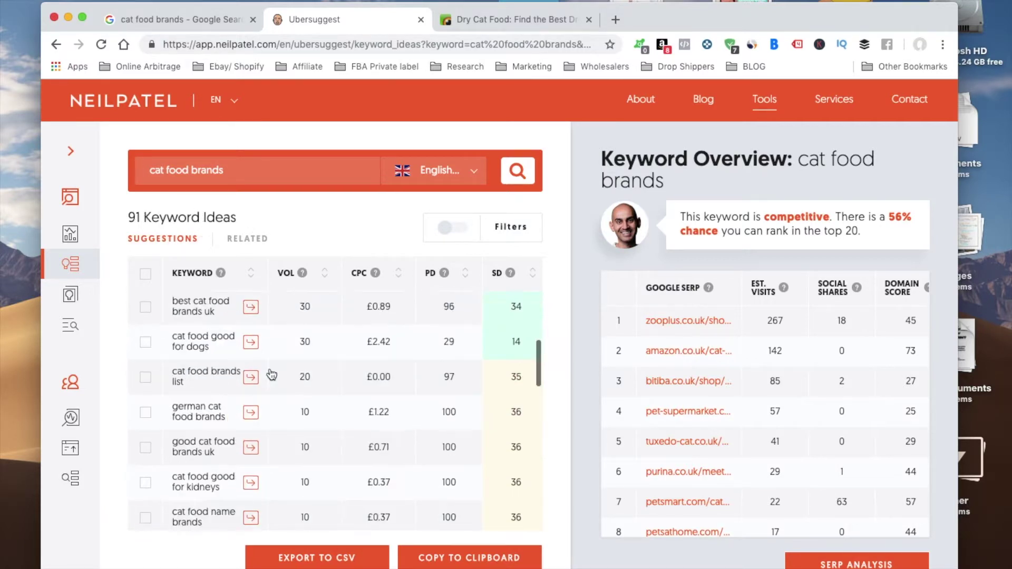
pyautogui.scroll(-1, 272, 374)
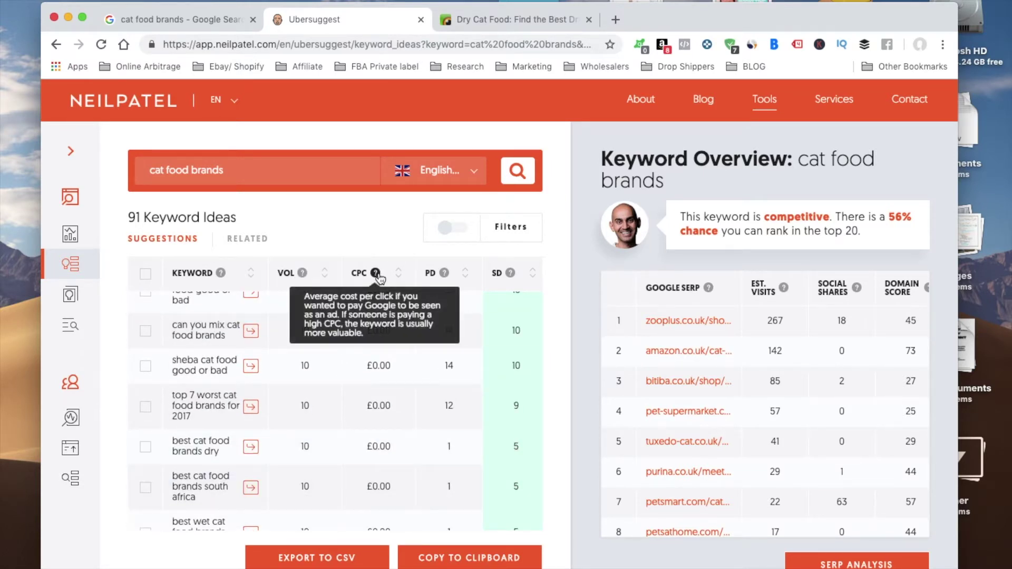
pyautogui.moveTo(446, 274)
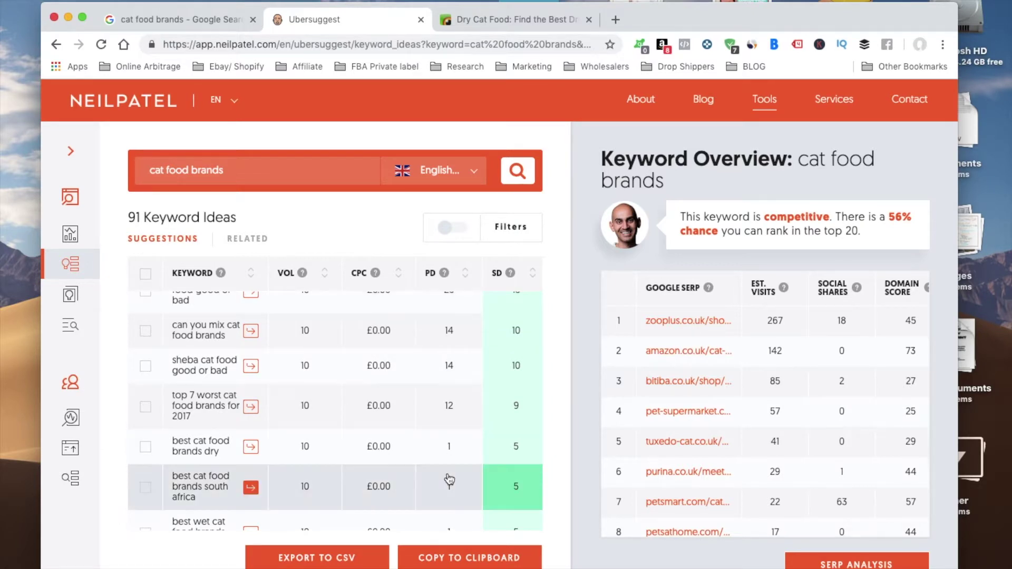
pyautogui.scroll(5, 453, 377)
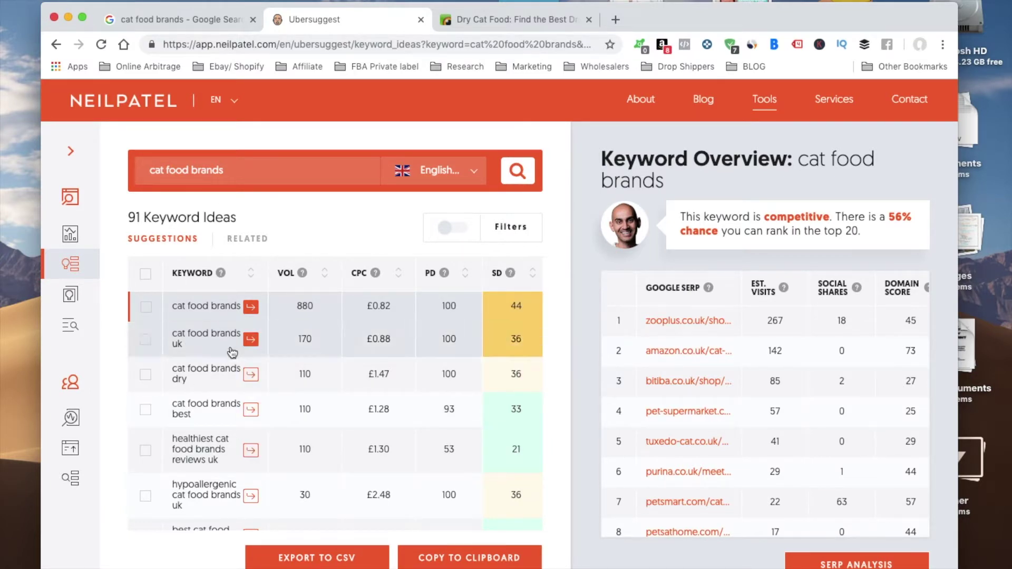
# - Show the keyword overview for the suggestion "healthiest cat food brands reviews uk" and examine its ranking pages' visits, shares and domain scores
pyautogui.click(251, 451)
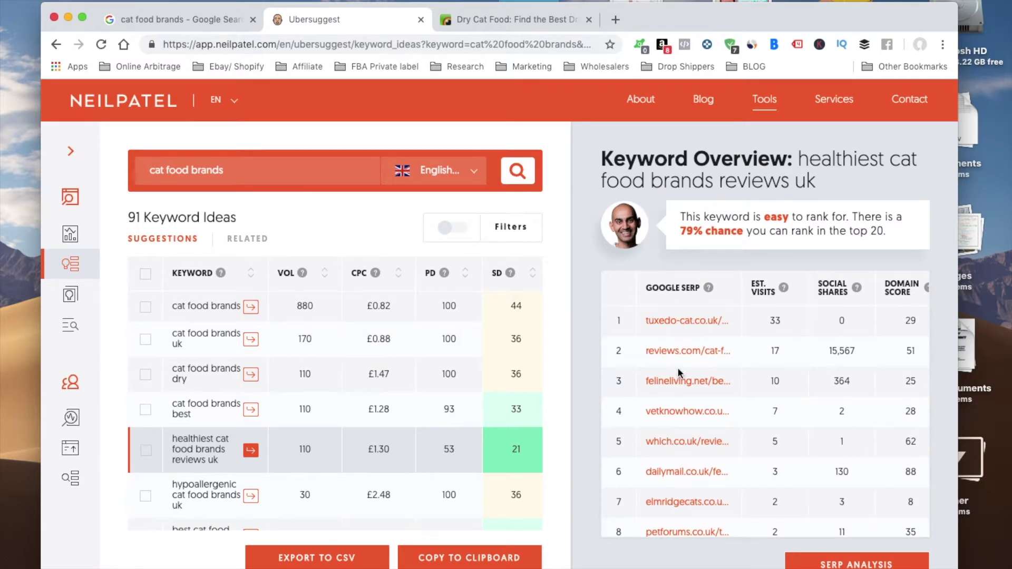
pyautogui.hscroll(2, 750, 320)
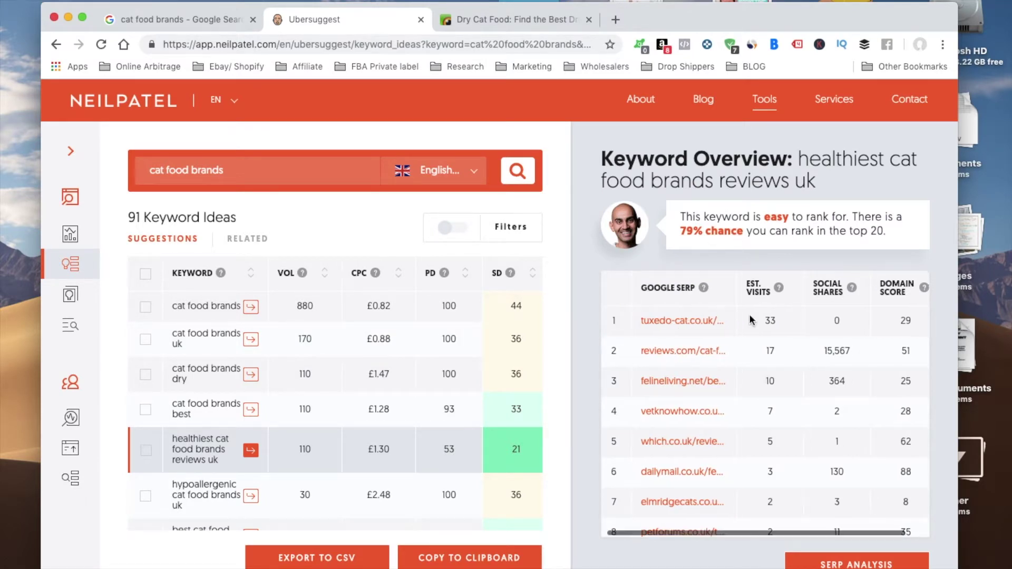
pyautogui.hscroll(-2, 750, 320)
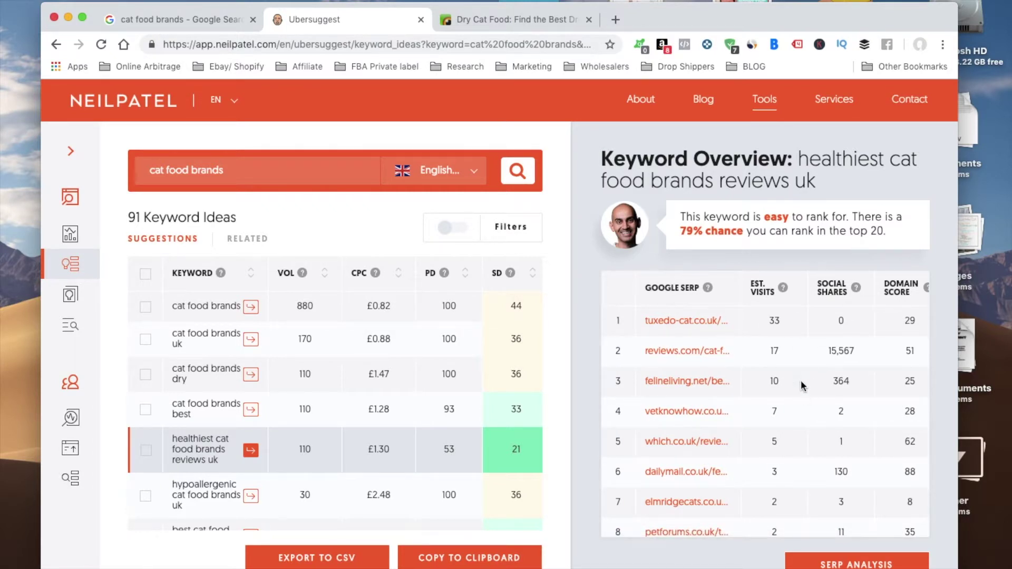
pyautogui.scroll(-7, 801, 381)
pyautogui.scroll(7, 801, 380)
# - Return to the full keyword overview of "cat food brands" and review its monthly search volume chart and SERP analysis
pyautogui.click(73, 233)
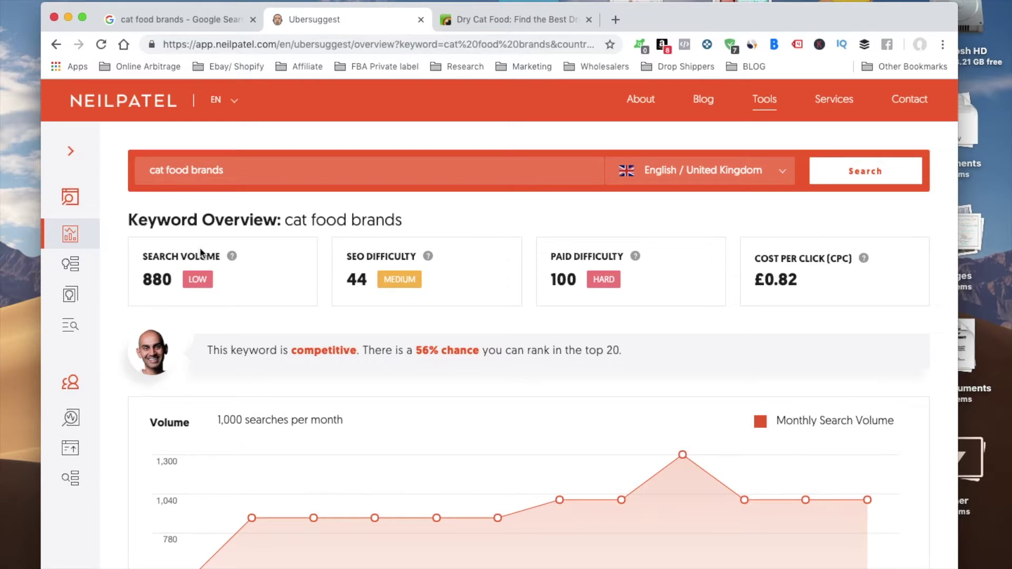
pyautogui.scroll(-10, 420, 295)
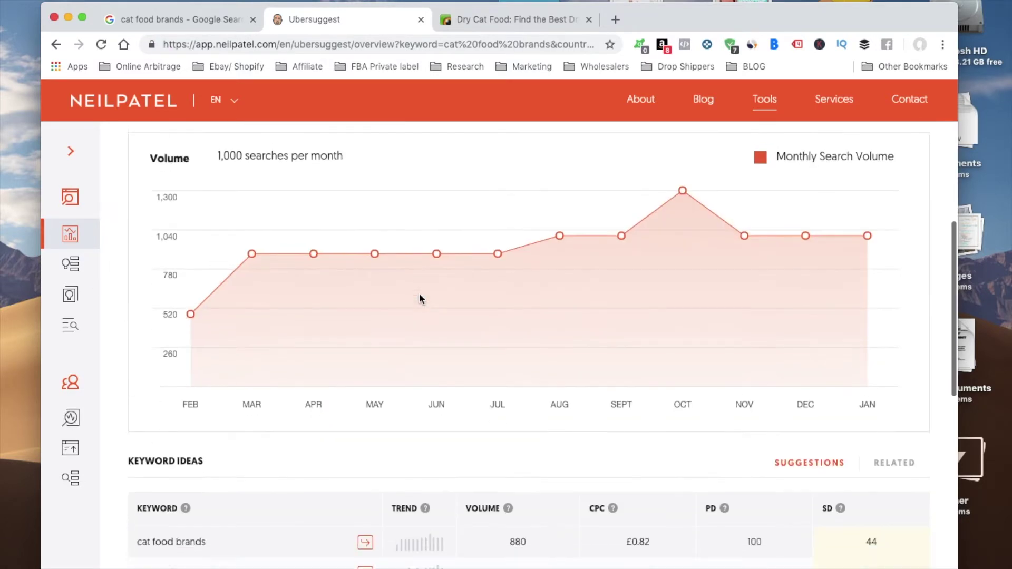
pyautogui.scroll(10, 419, 298)
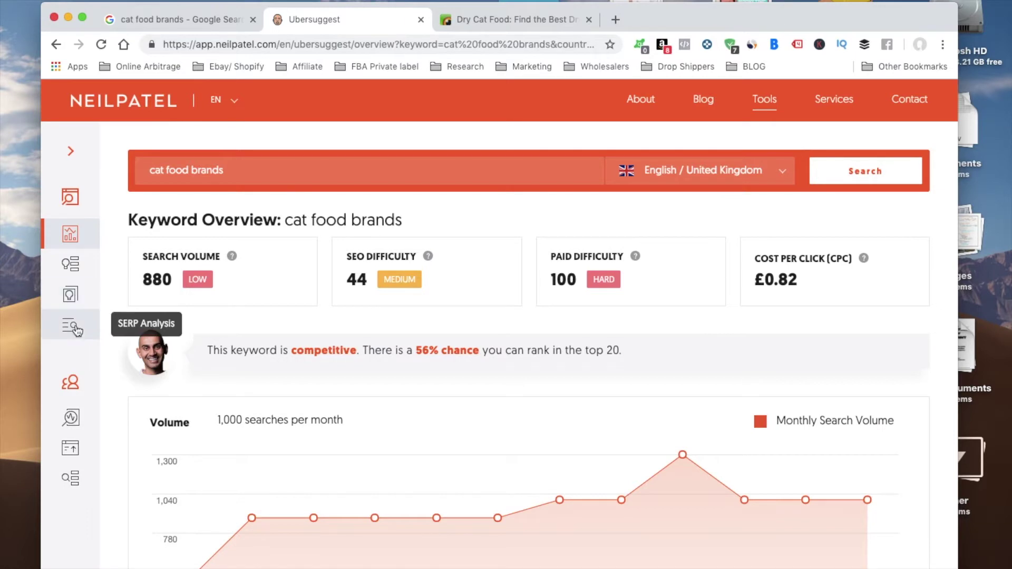
pyautogui.scroll(-3, 486, 335)
pyautogui.scroll(-13, 484, 333)
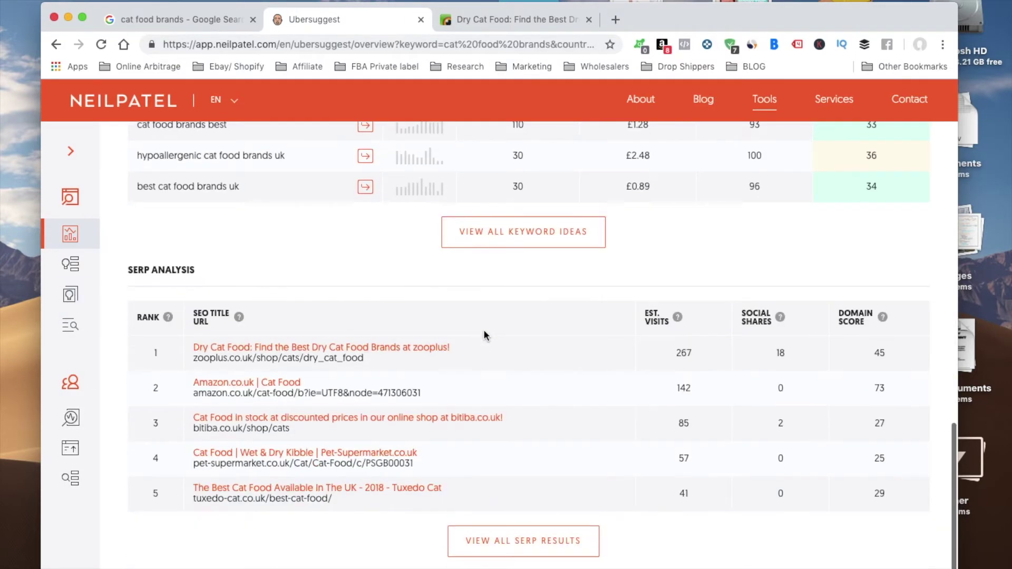
pyautogui.scroll(15, 484, 333)
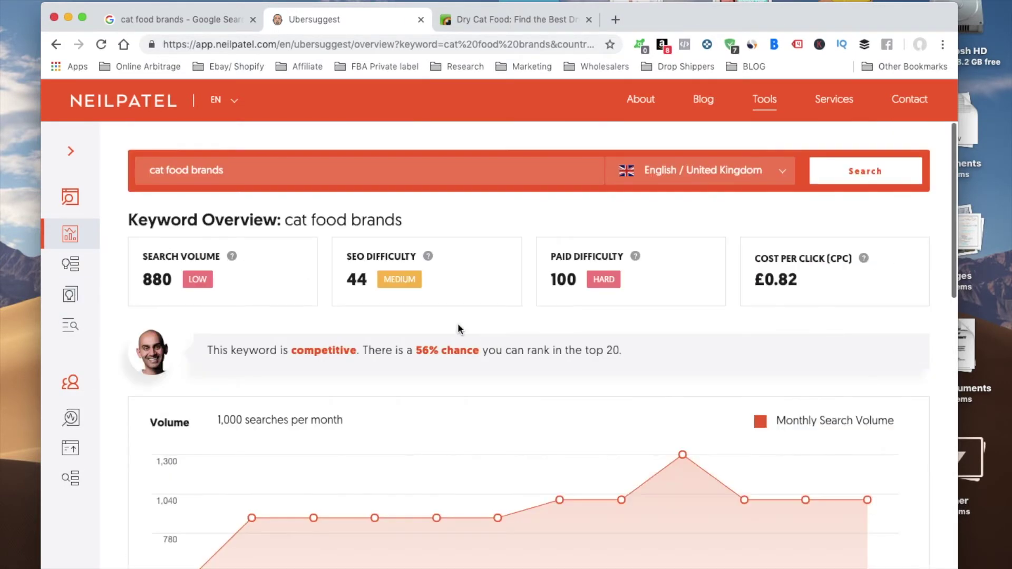
# - Search Ubersuggest for the keyword "cat food vegan" in English / United Kingdom
pyautogui.tripleClick(281, 169)
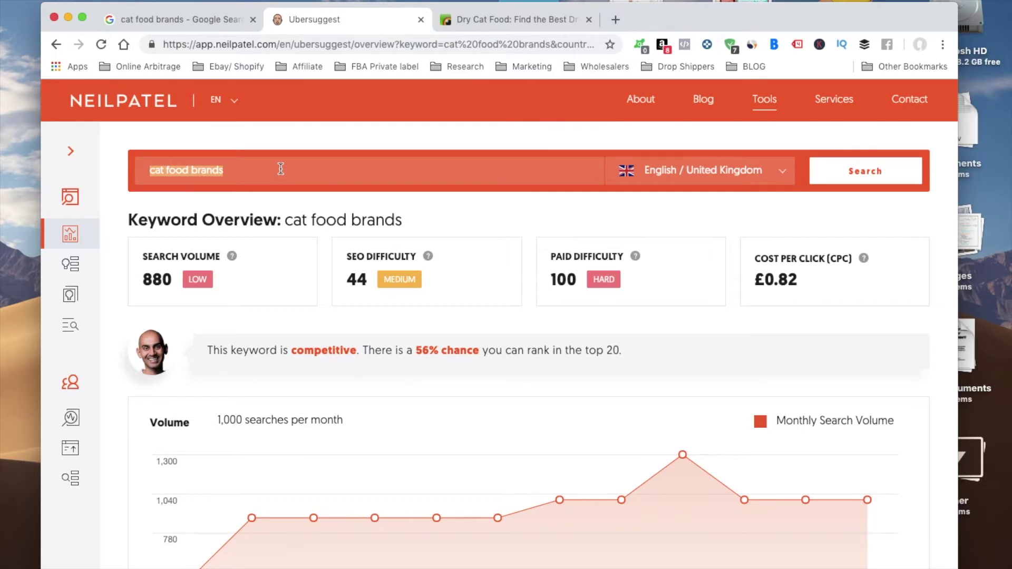
pyautogui.write('cat food')
pyautogui.press('Return')
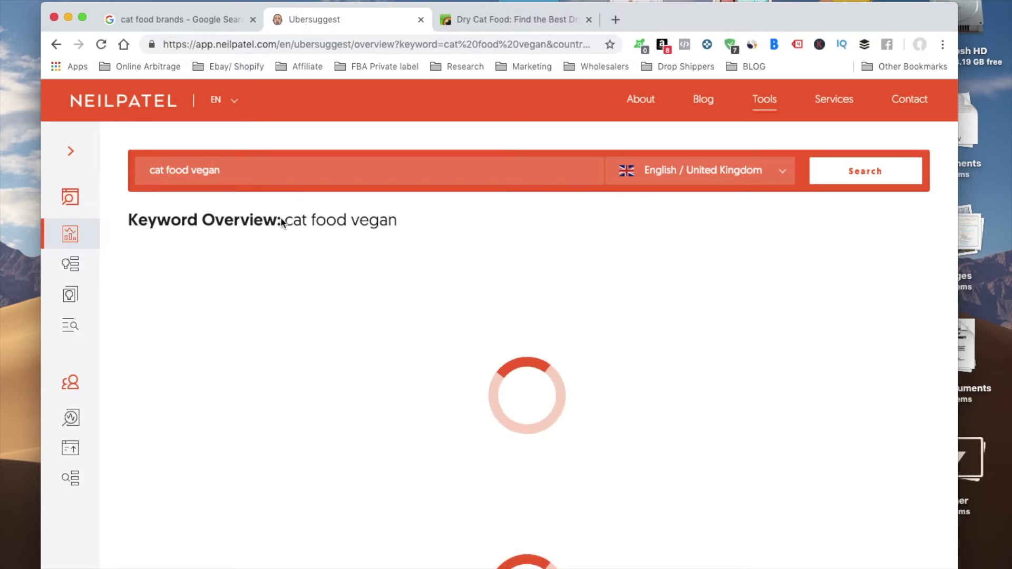
# - Switch to the Google results tab and change the search from "cat food brands" to "cat food vegan"
pyautogui.click(203, 21)
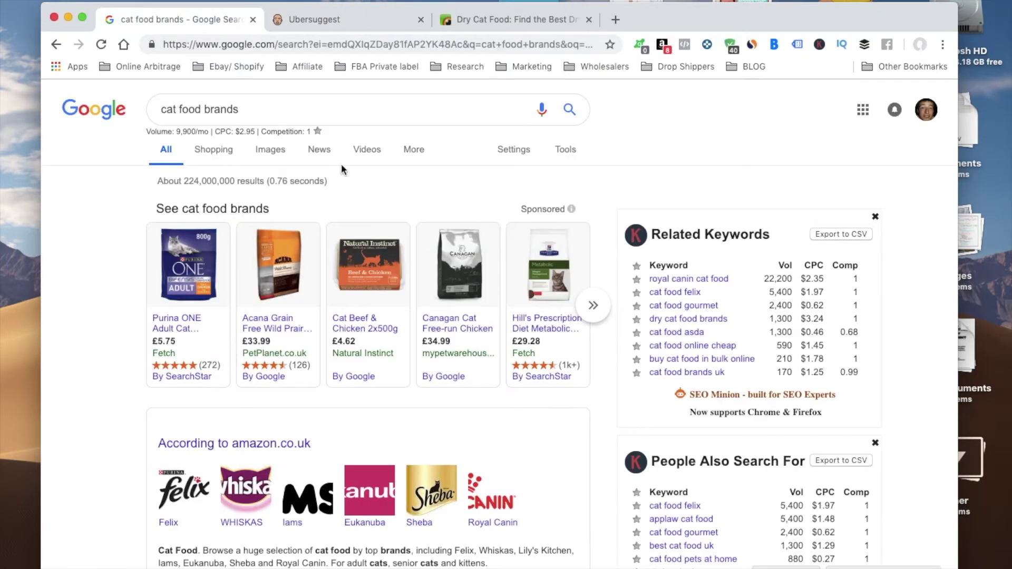
pyautogui.click(287, 113)
pyautogui.doubleClick(225, 109)
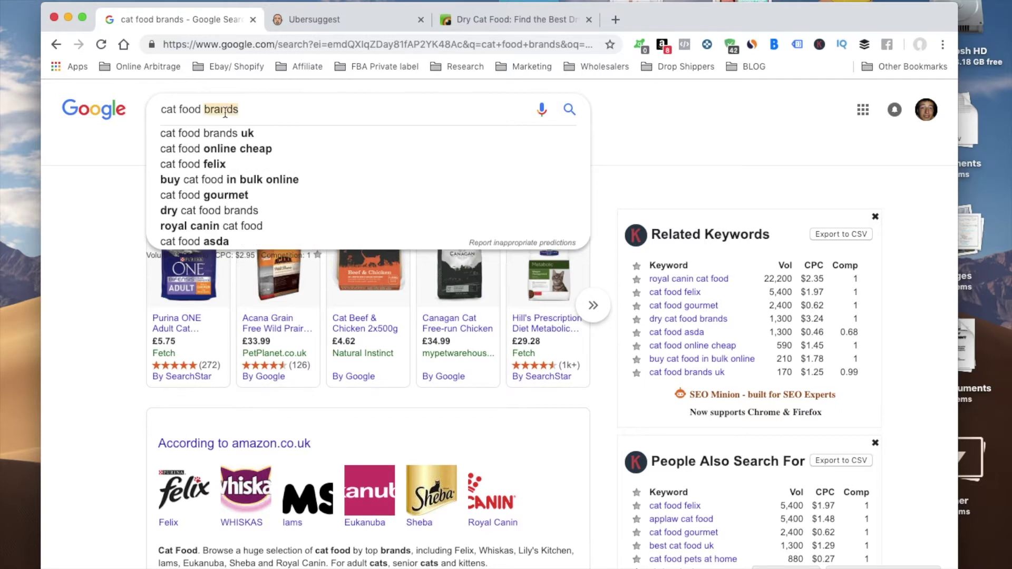
pyautogui.write('vegan')
pyautogui.press('Return')
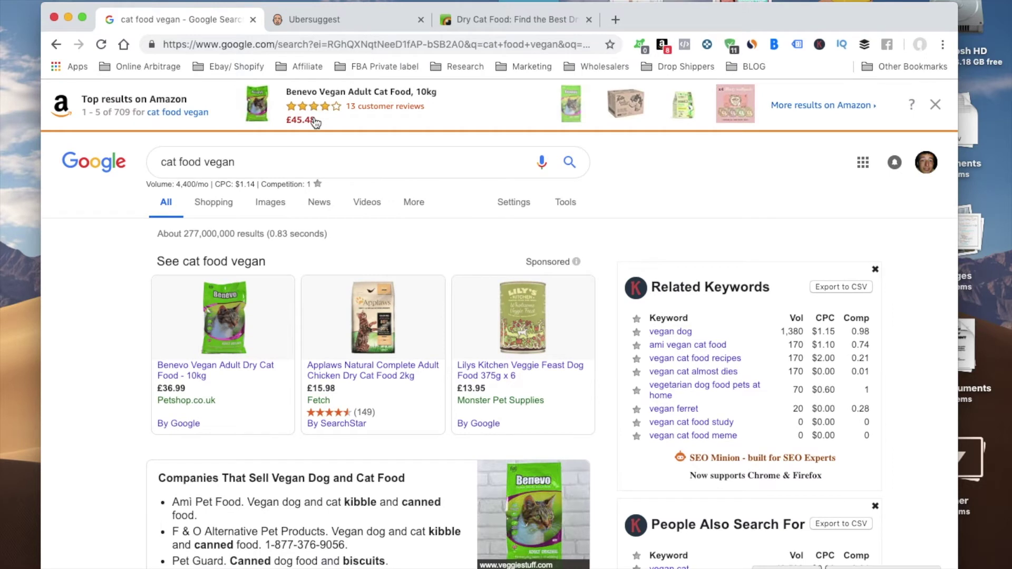
# - Review the Ubersuggest volume, difficulty, keyword ideas and SERP analysis for "cat food vegan" and compare them with its Google results
pyautogui.click(371, 15)
pyautogui.scroll(-10, 410, 223)
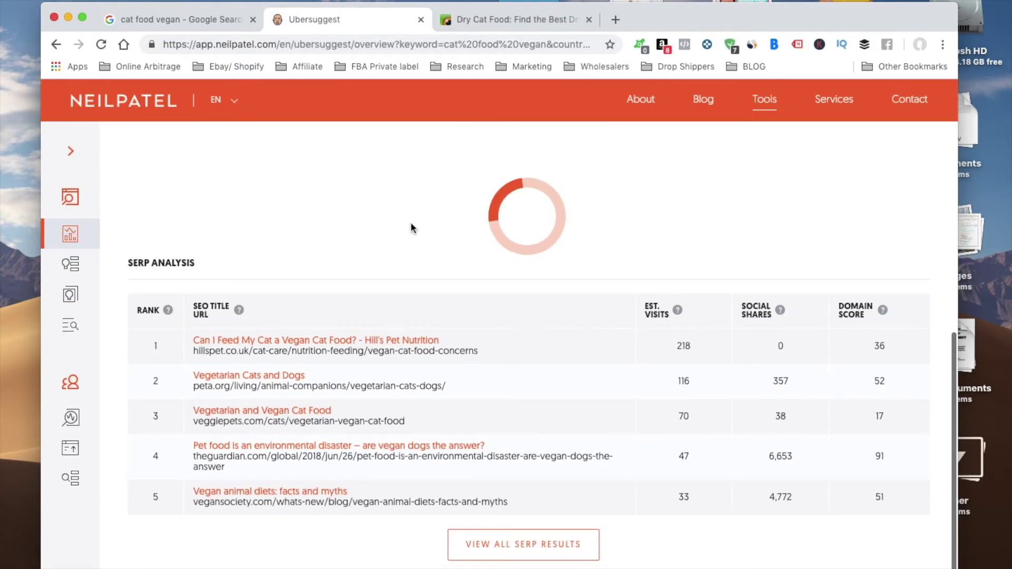
pyautogui.scroll(15, 410, 223)
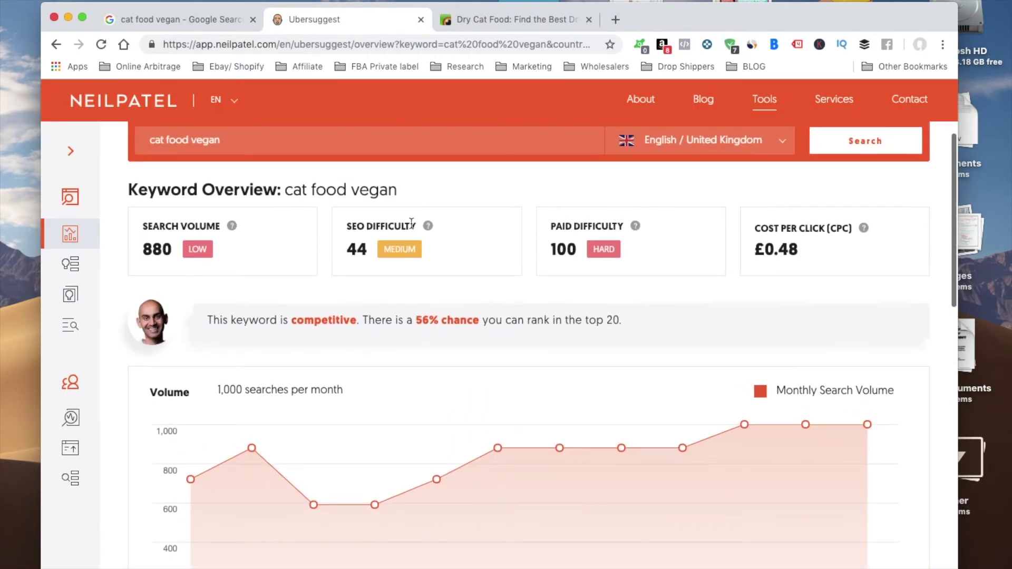
pyautogui.scroll(2, 411, 223)
pyautogui.click(368, 171)
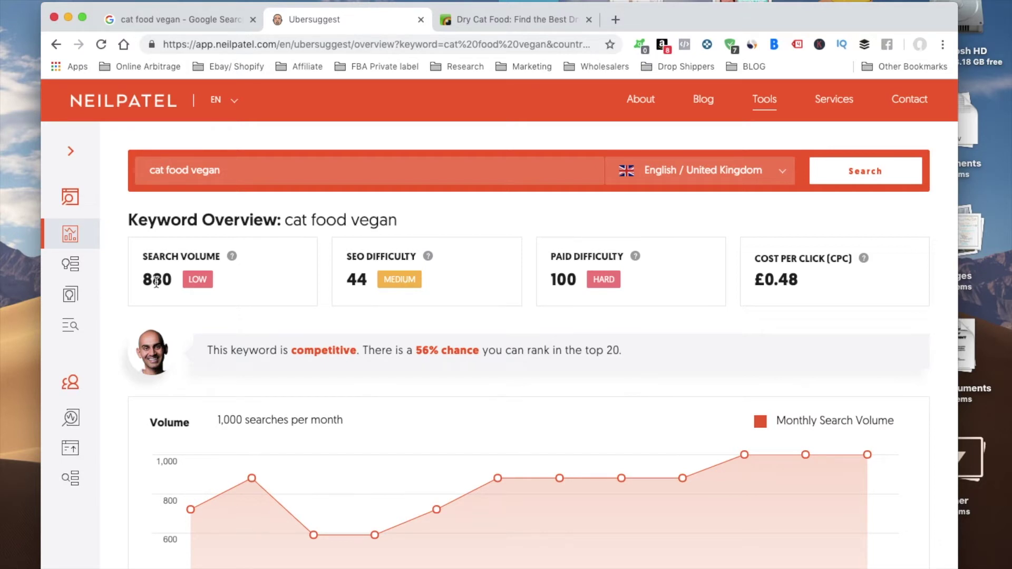
pyautogui.scroll(-3, 314, 333)
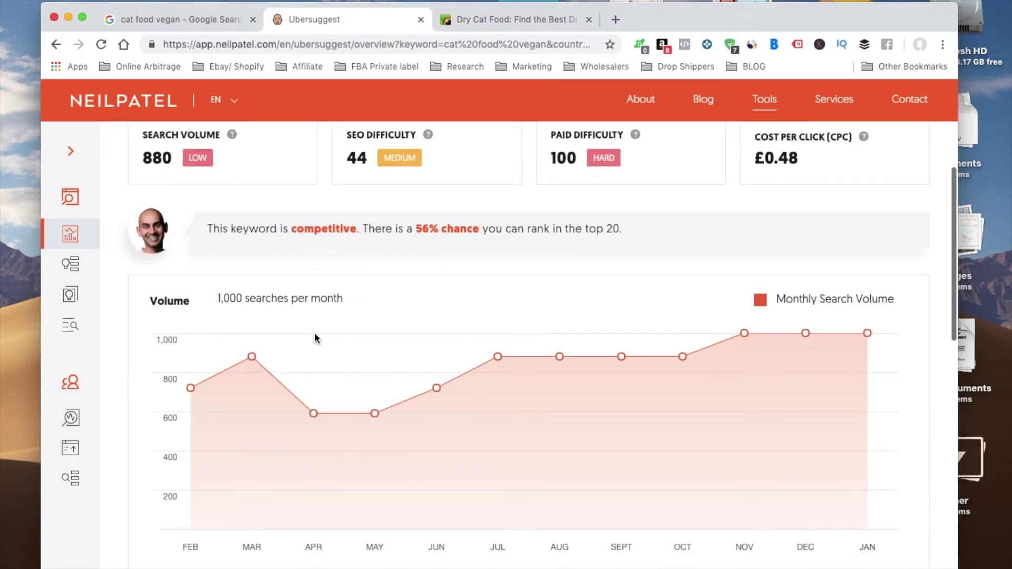
pyautogui.scroll(-6, 314, 336)
pyautogui.scroll(3, 315, 337)
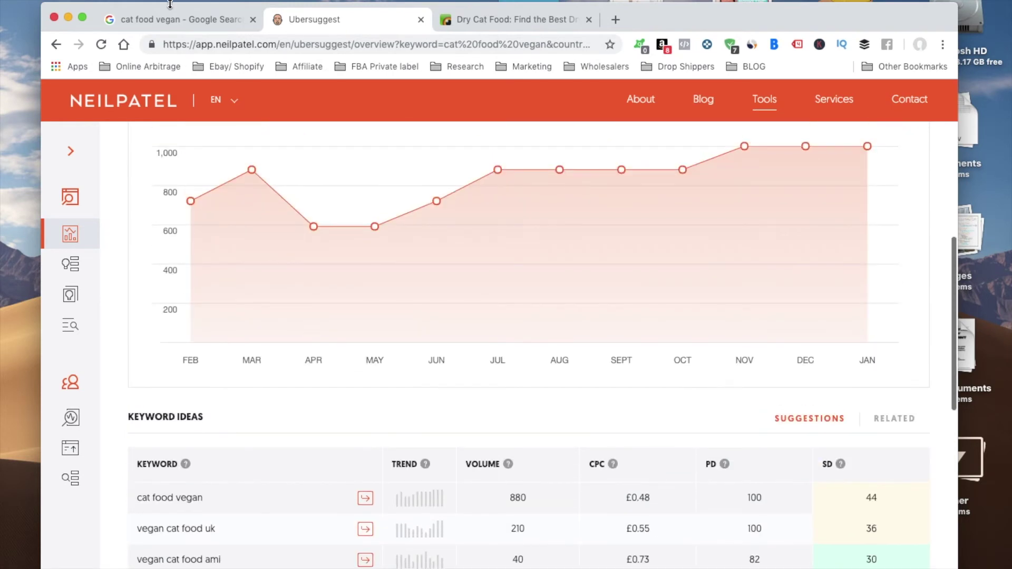
pyautogui.click(169, 20)
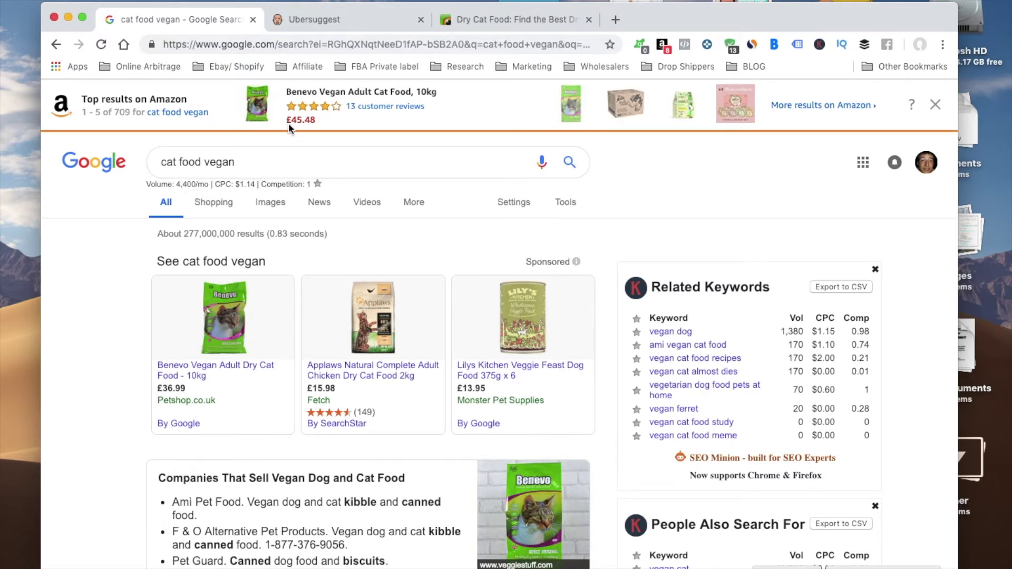
# - Return to the Ubersuggest overview of "cat food vegan" and review its search volume, SEO difficulty, paid difficulty and suggested keyword ideas
pyautogui.click(346, 20)
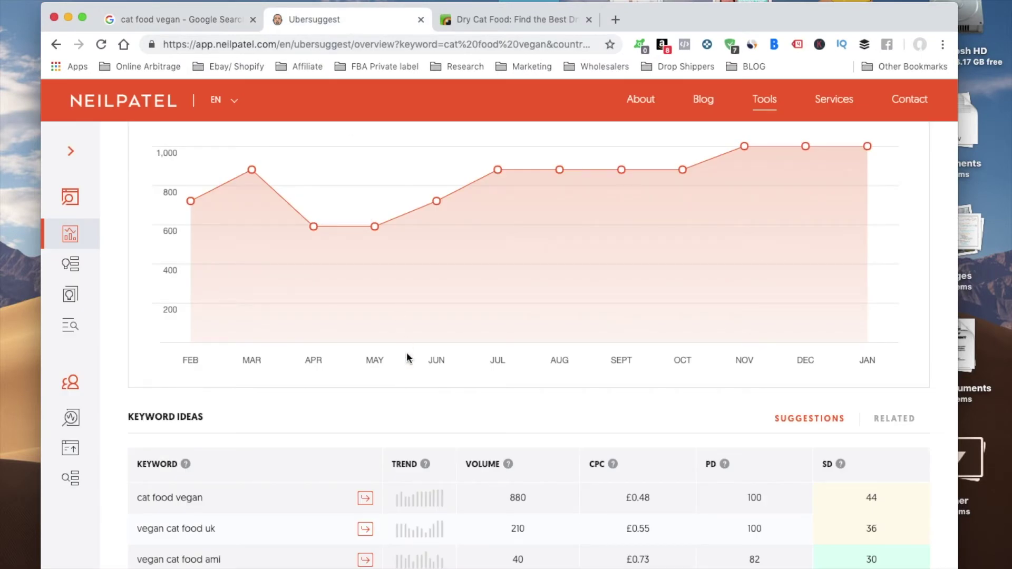
pyautogui.scroll(6, 407, 358)
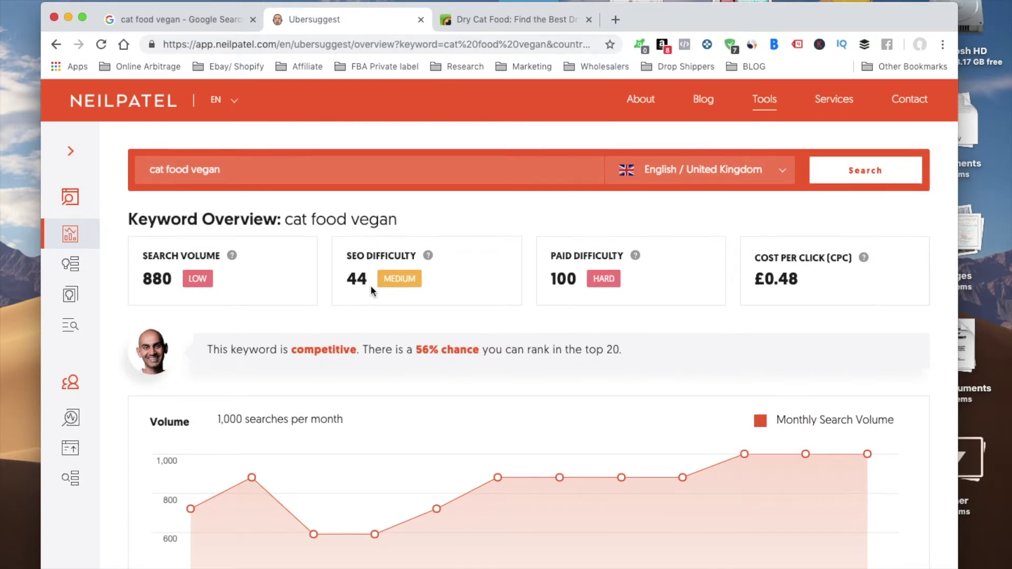
pyautogui.scroll(-1, 371, 286)
pyautogui.scroll(1, 371, 285)
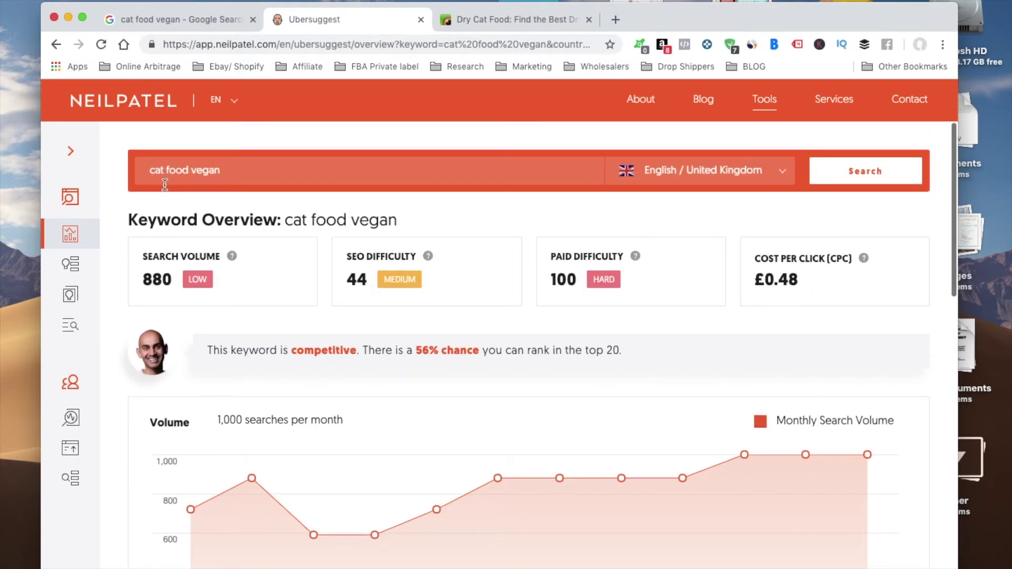
pyautogui.moveTo(232, 259)
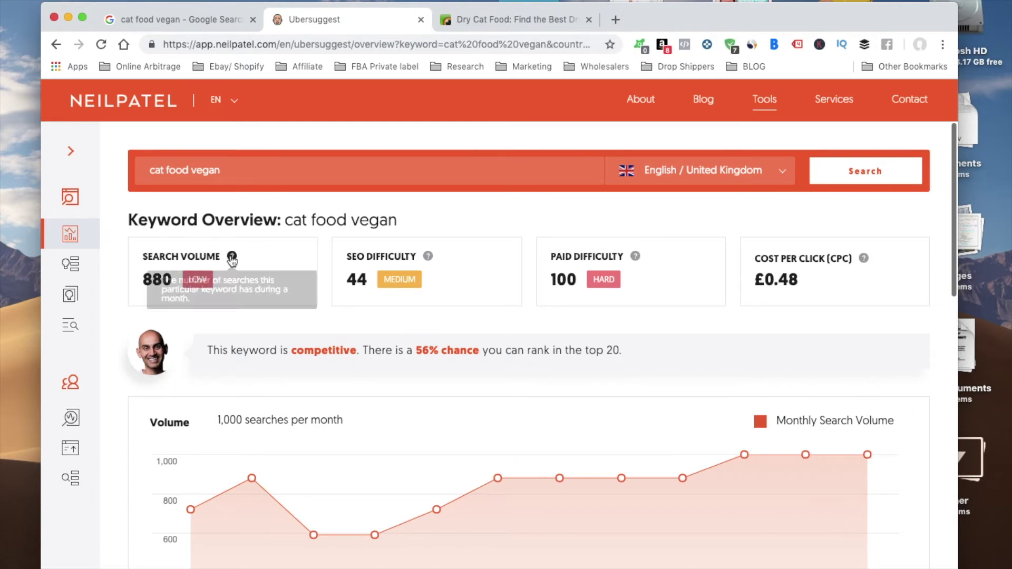
pyautogui.moveTo(430, 260)
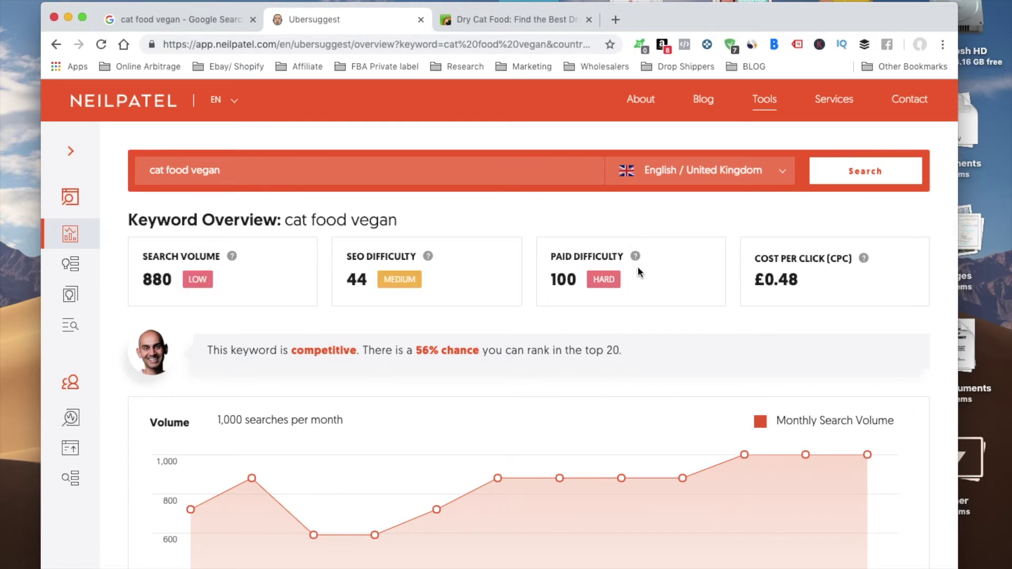
pyautogui.scroll(-10, 731, 304)
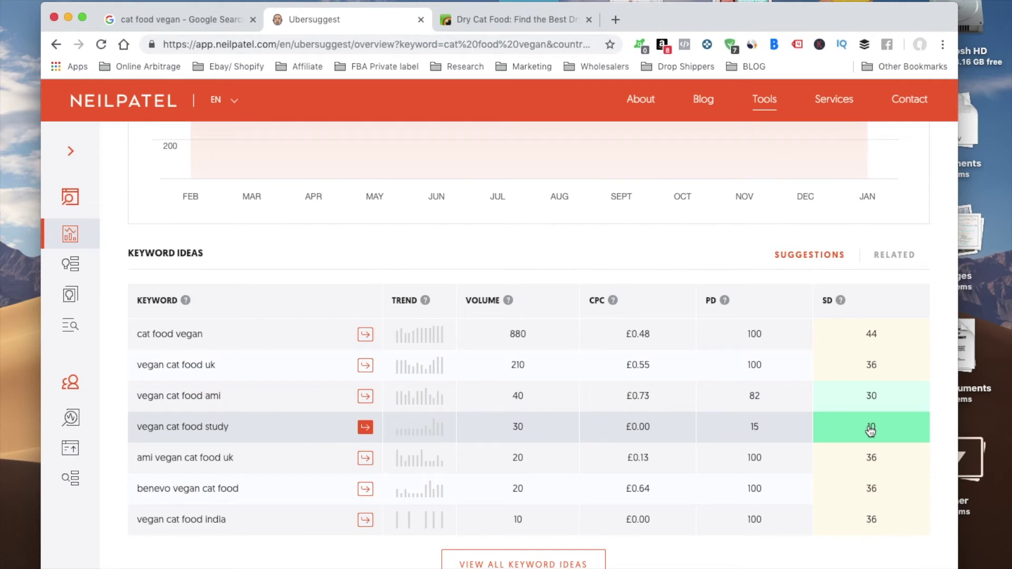
pyautogui.moveTo(841, 302)
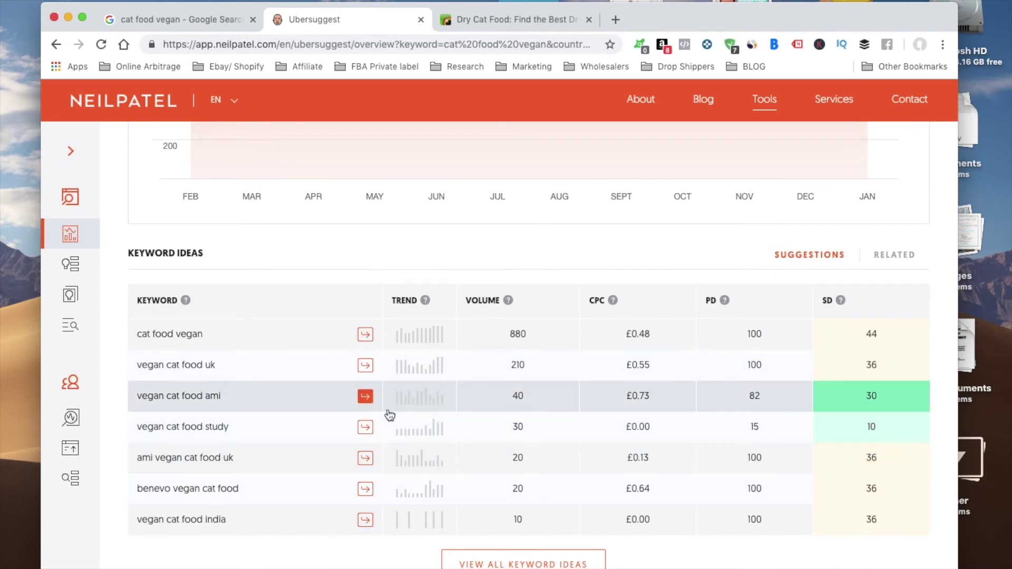
# - Open the keyword details for "vegan cat food study" and look through the full suggestions list, comparing volume and SEO difficulty
pyautogui.click(367, 430)
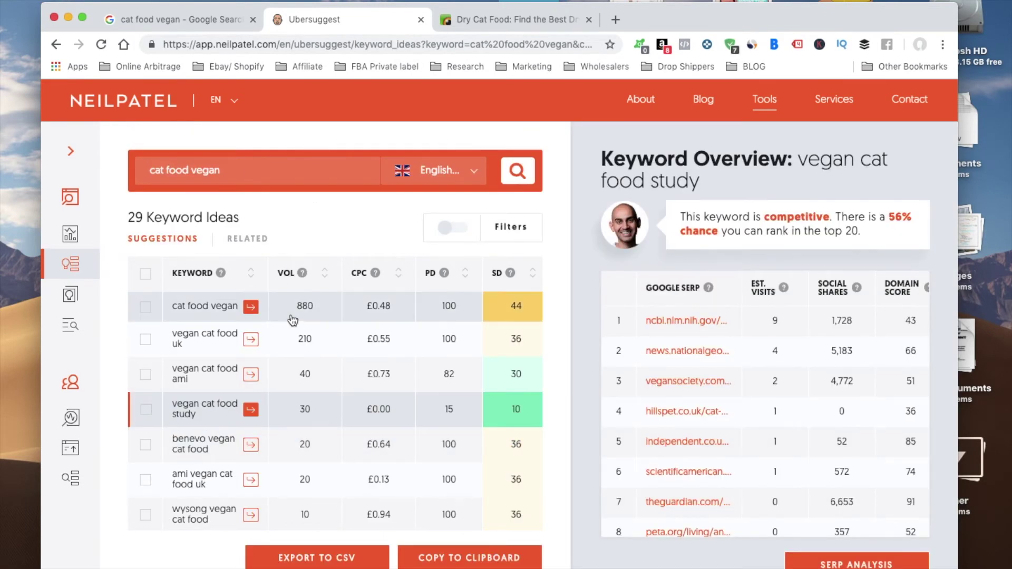
pyautogui.scroll(-10, 410, 380)
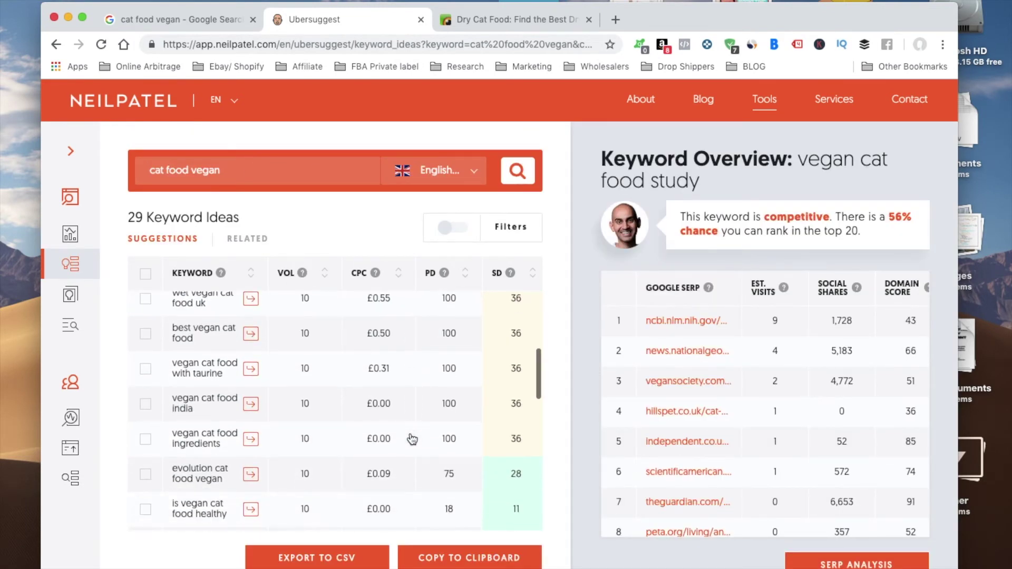
pyautogui.scroll(3, 412, 440)
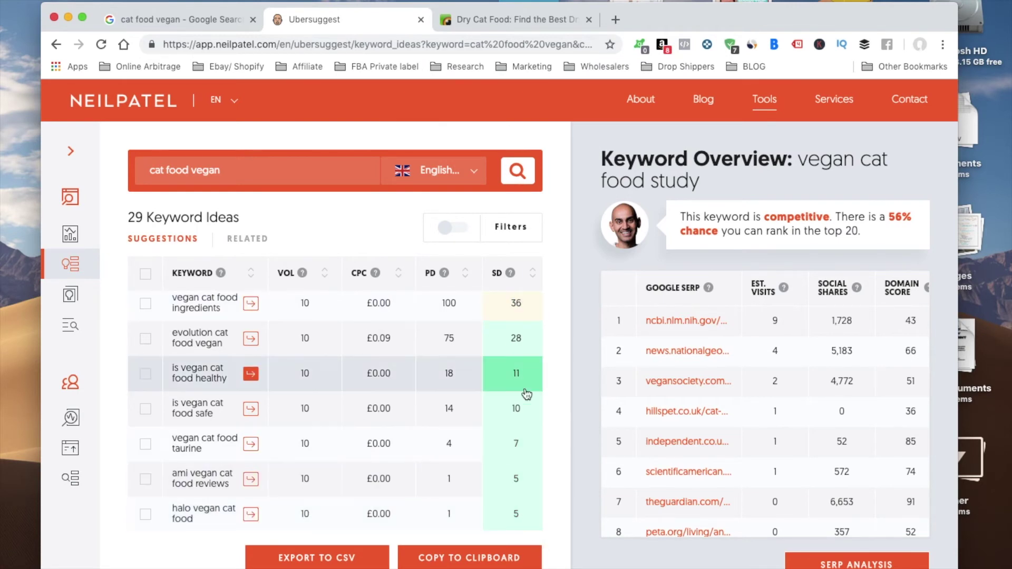
pyautogui.scroll(-7, 527, 394)
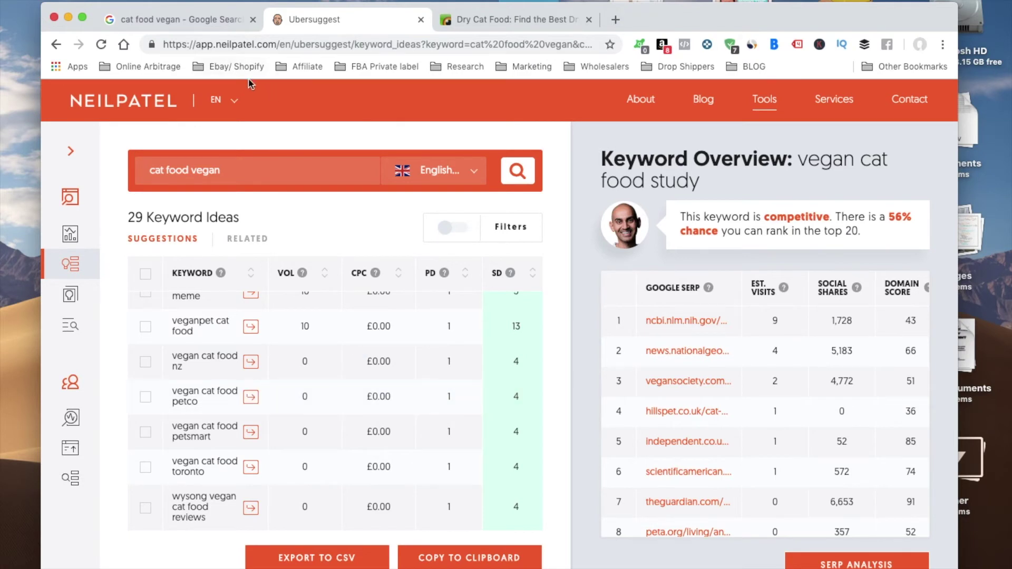
pyautogui.click(191, 21)
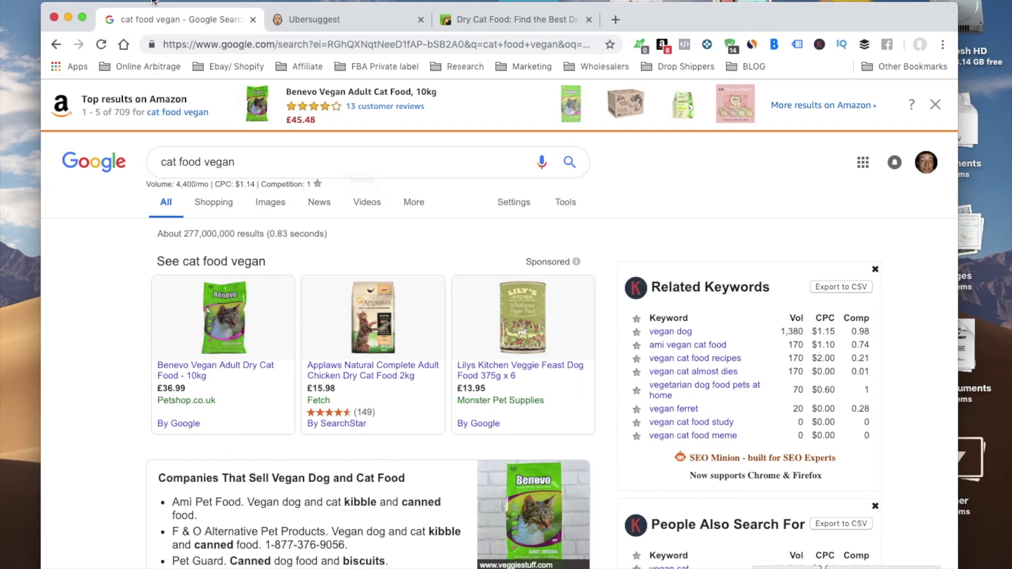
pyautogui.click(529, 28)
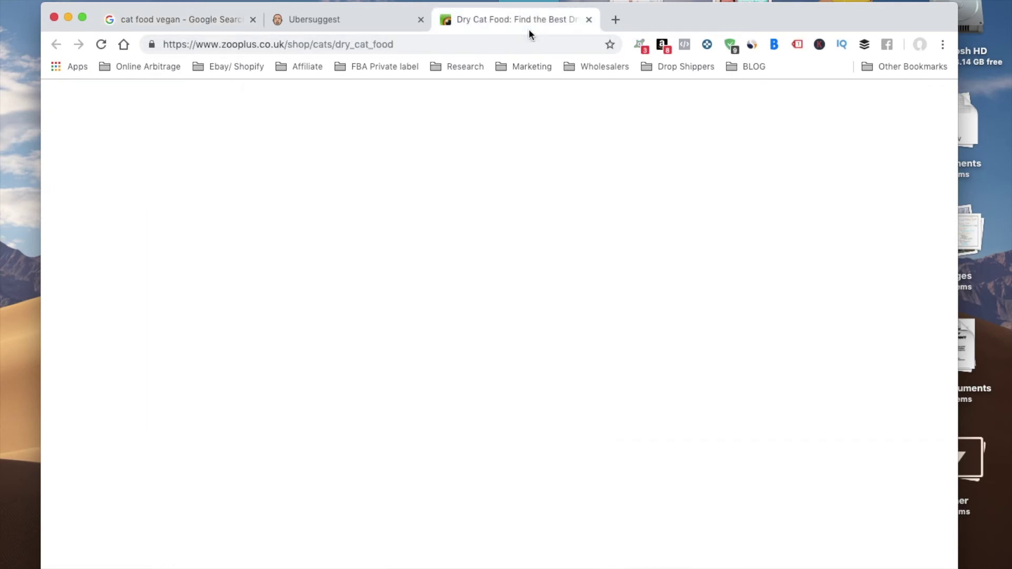
pyautogui.click(361, 21)
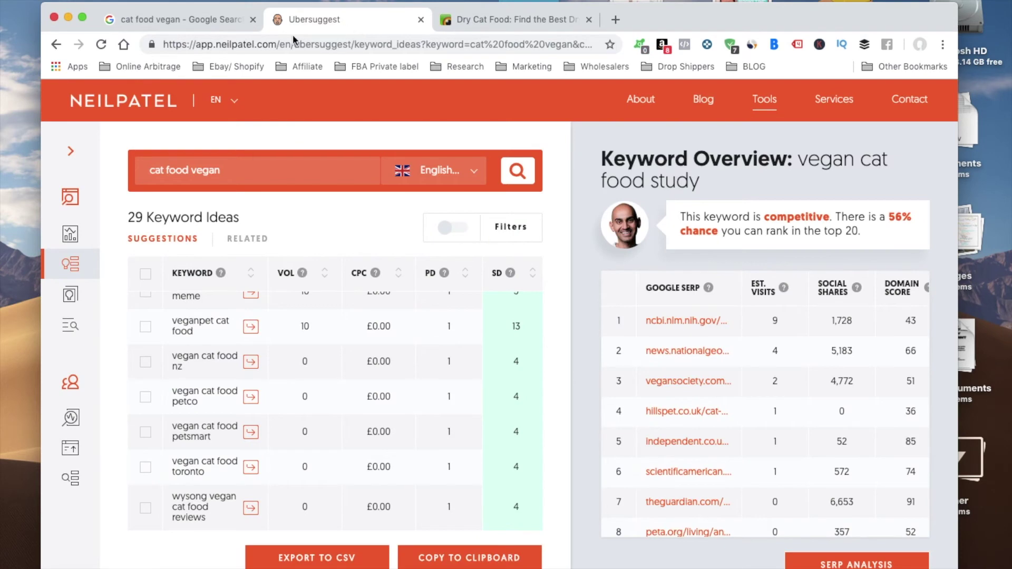
# - Switch to the Google results for "cat food vegan" and examine the shopping ads, Amazon products, common questions and related keyword lists
pyautogui.click(187, 20)
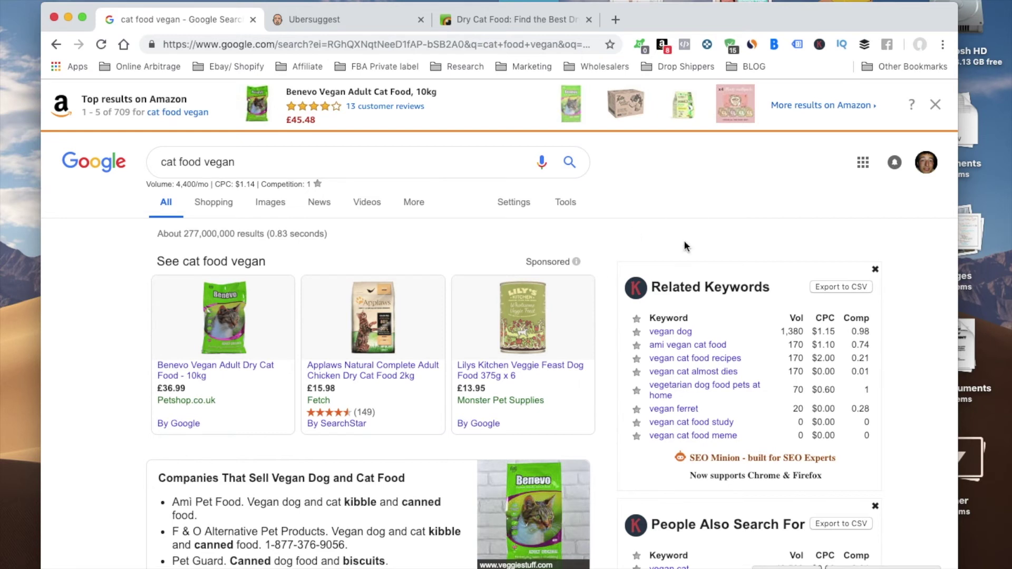
pyautogui.scroll(-7, 684, 246)
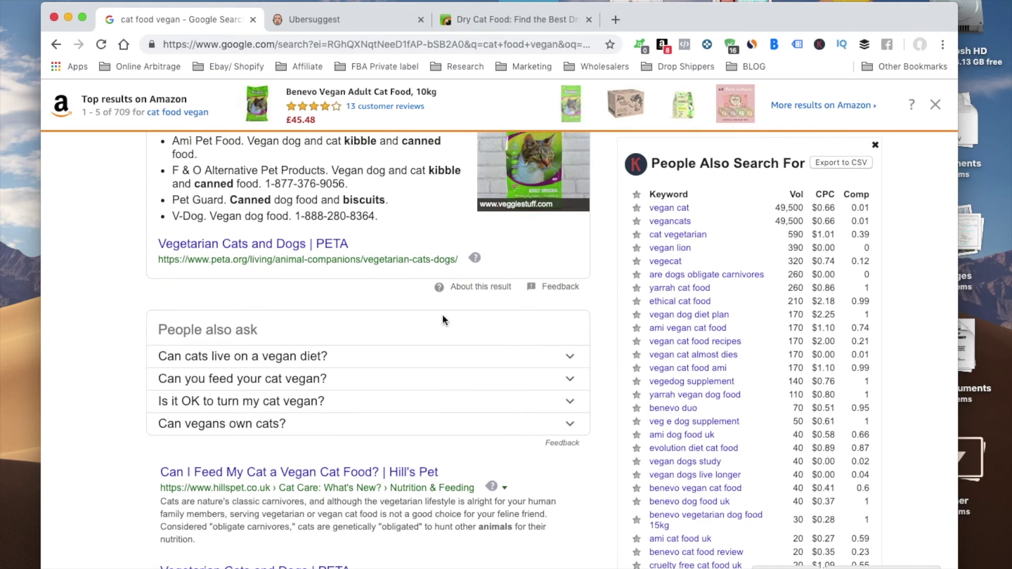
pyautogui.scroll(8, 447, 274)
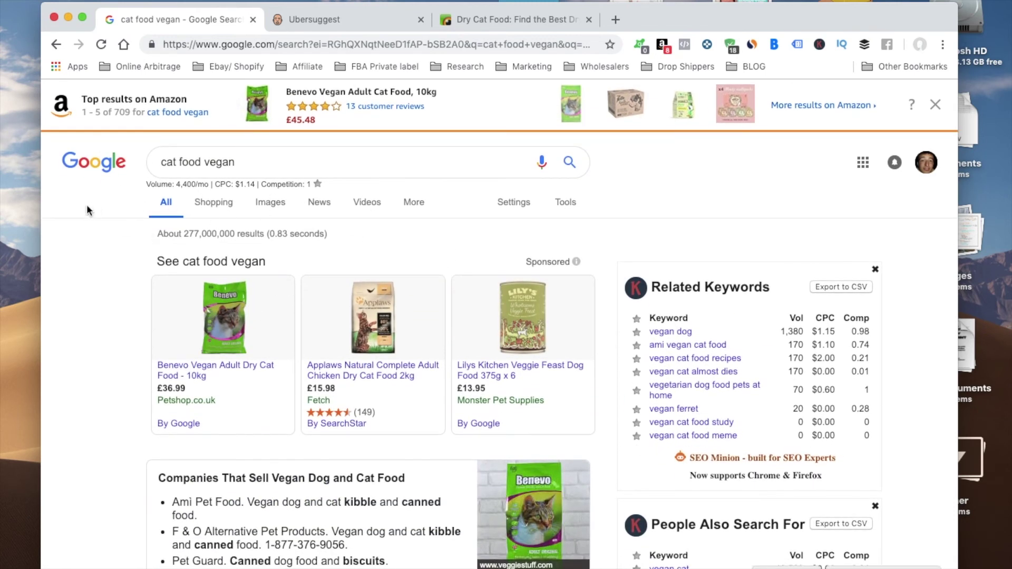
pyautogui.scroll(-3, 390, 359)
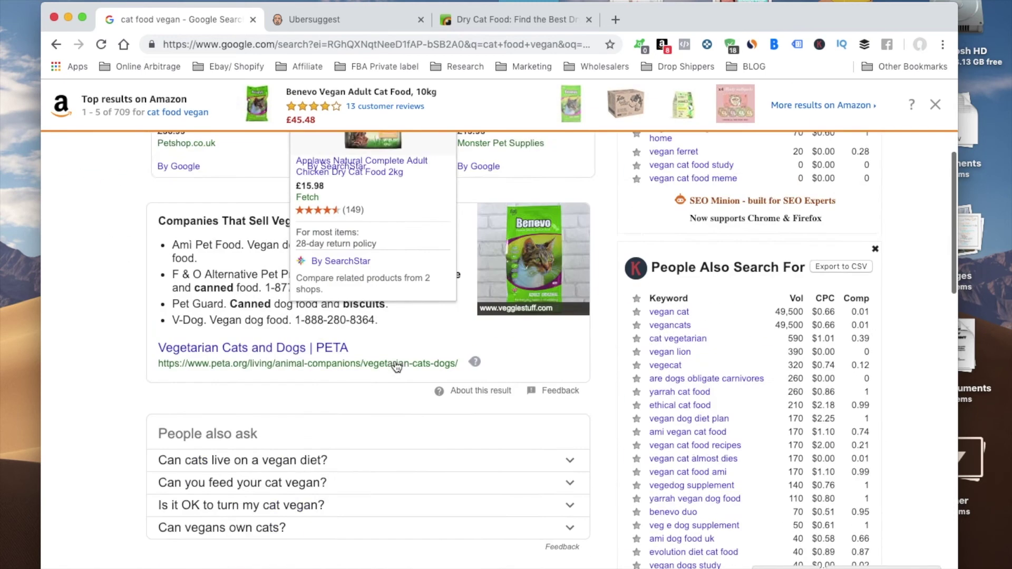
pyautogui.scroll(3, 390, 358)
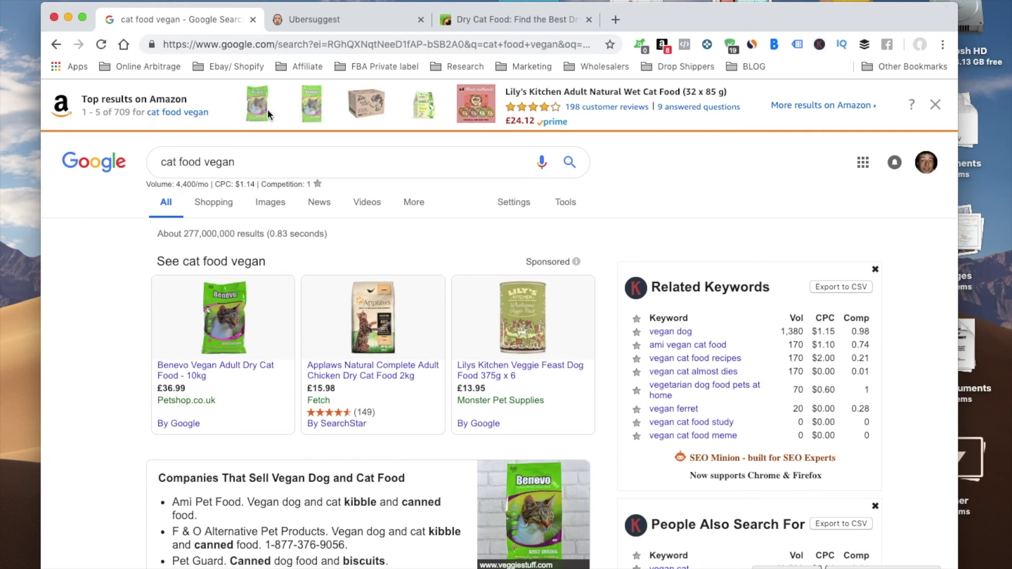
# - Return to Ubersuggest and show the related keyword ideas for "cat food vegan" instead of the suggestions
pyautogui.click(321, 20)
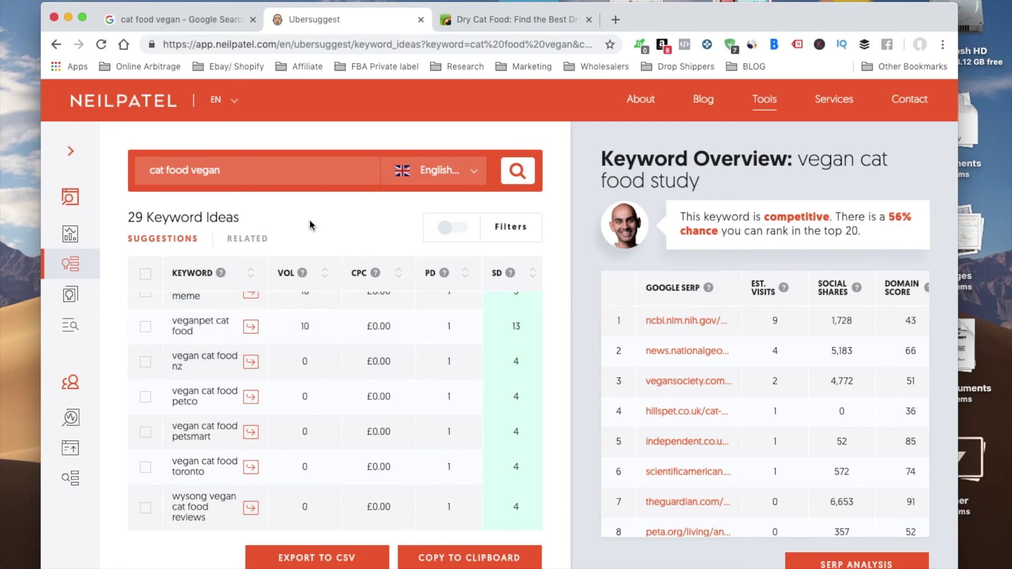
pyautogui.click(248, 236)
pyautogui.moveTo(21, 427)
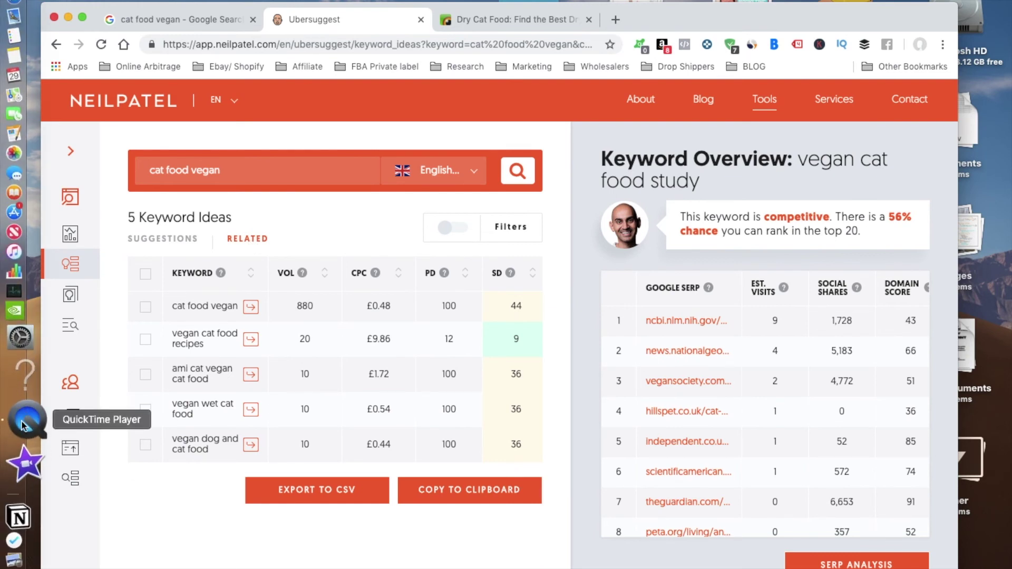
pyautogui.rightClick(23, 425)
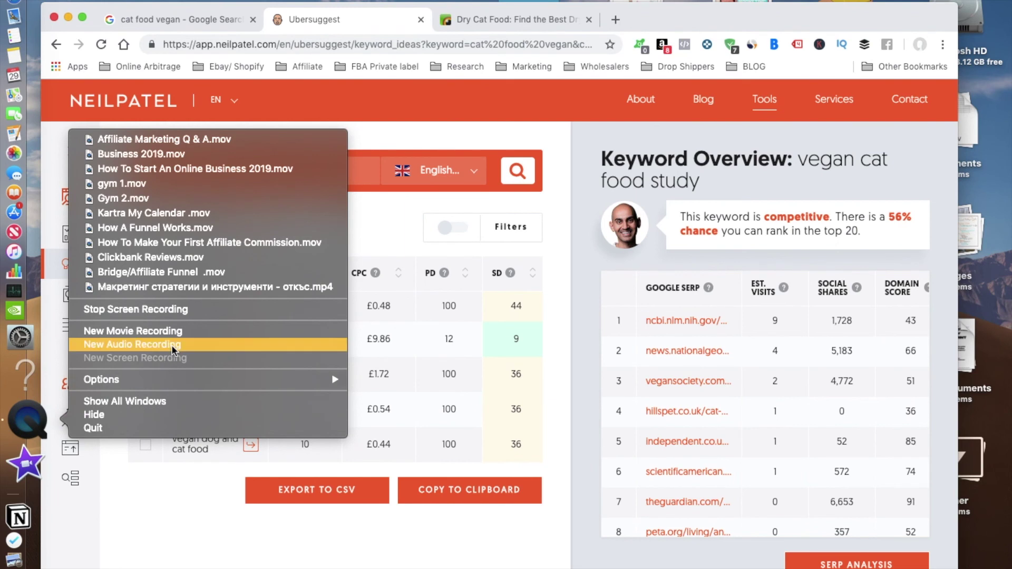
pyautogui.click(181, 312)
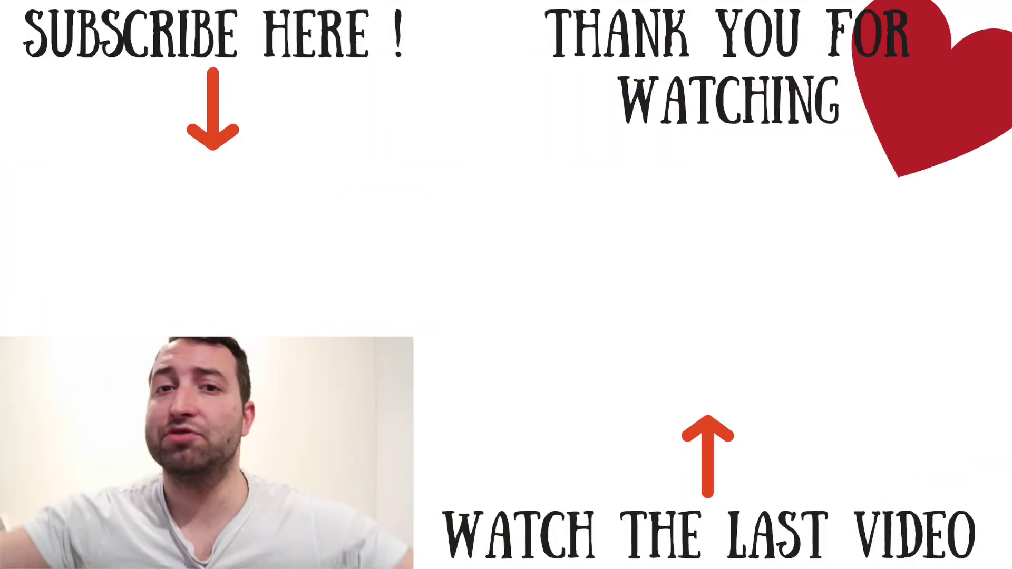